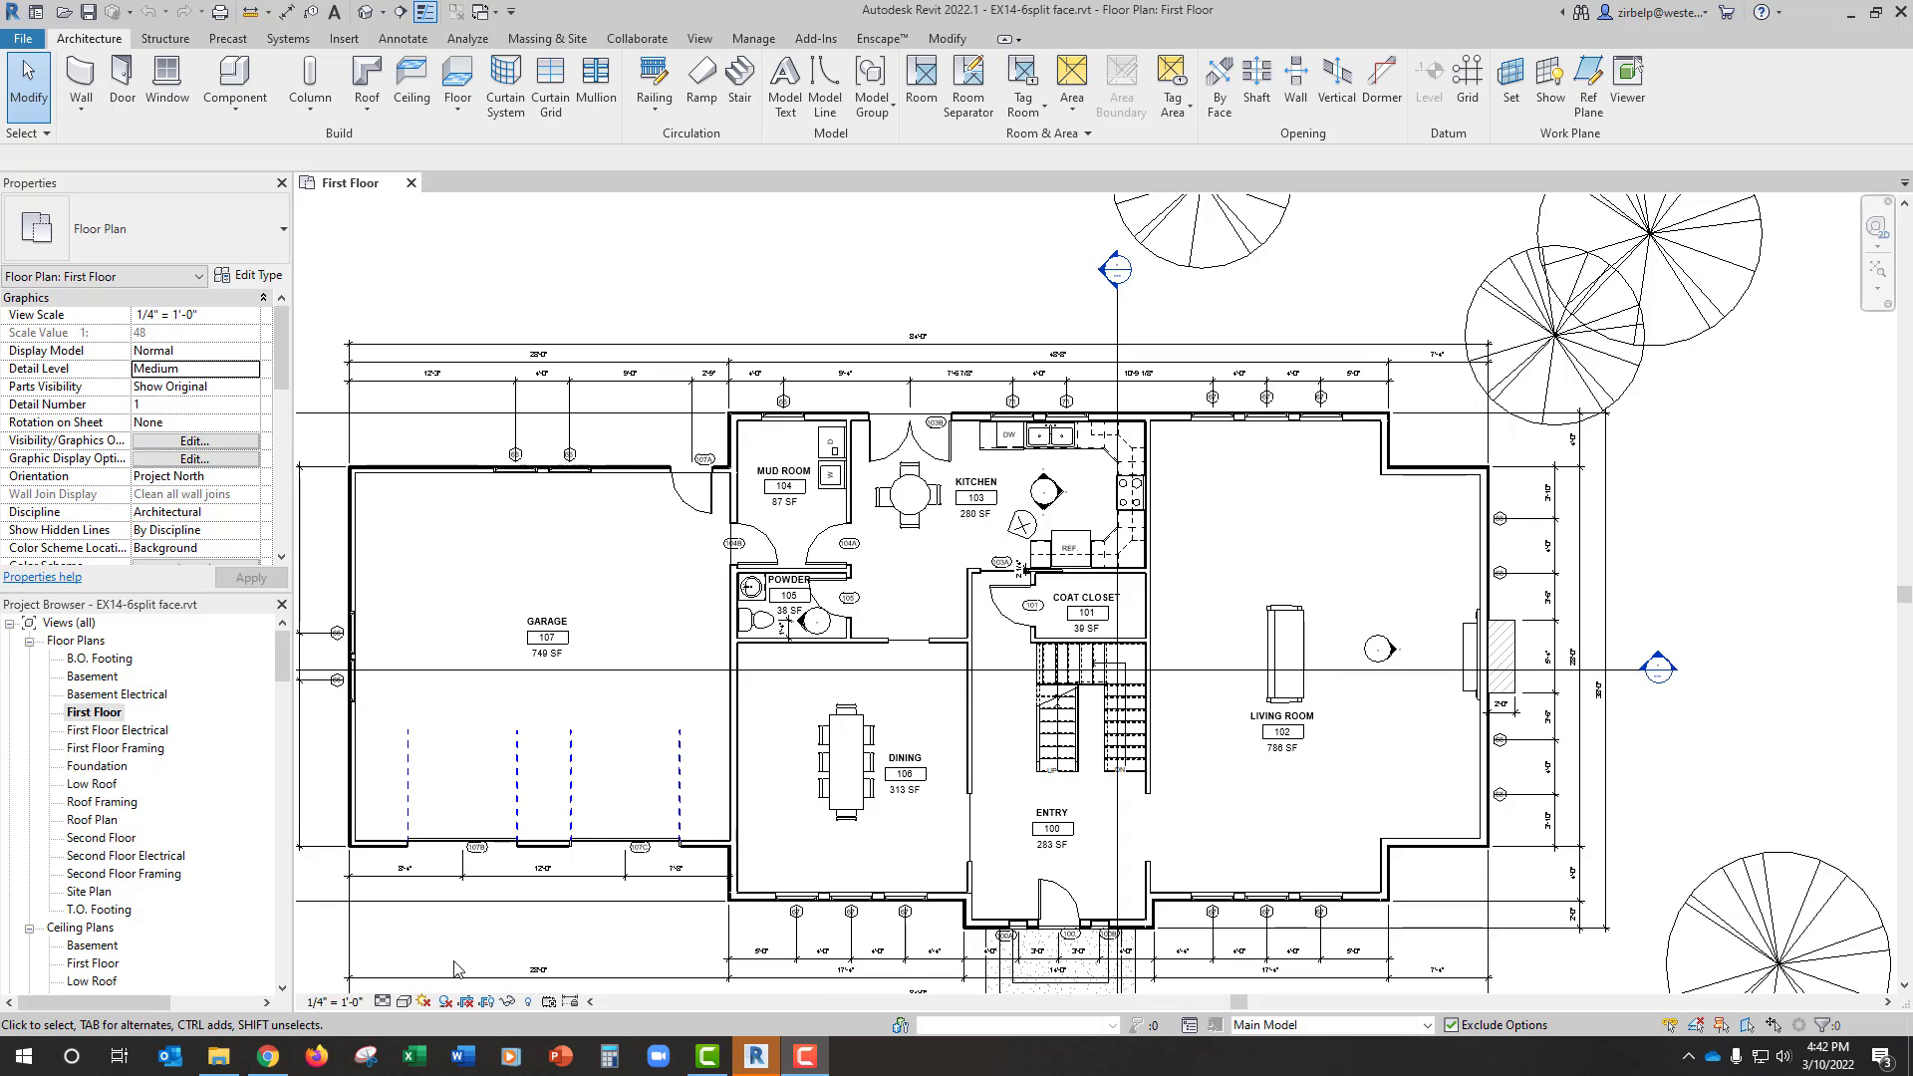
Step: Display the First Floor plan in the Realistic visual style
click(409, 1003)
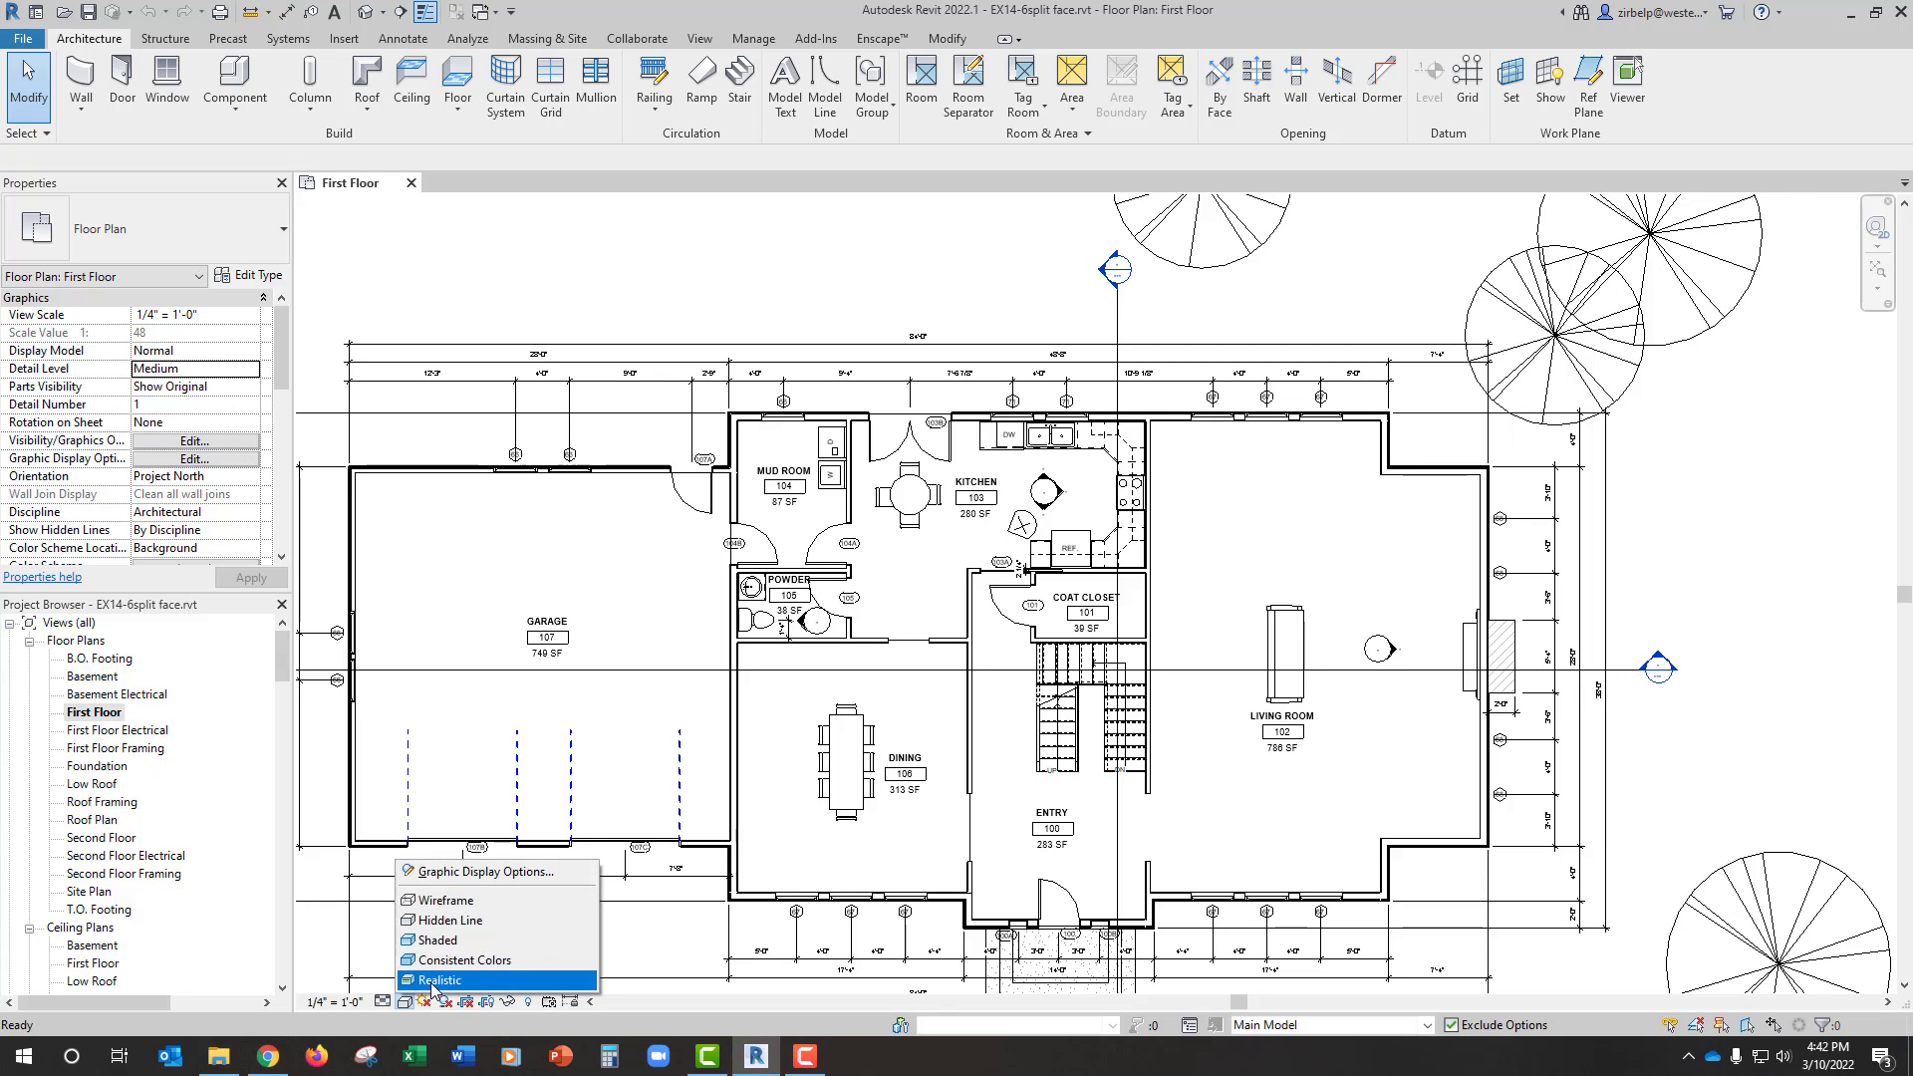
click(431, 984)
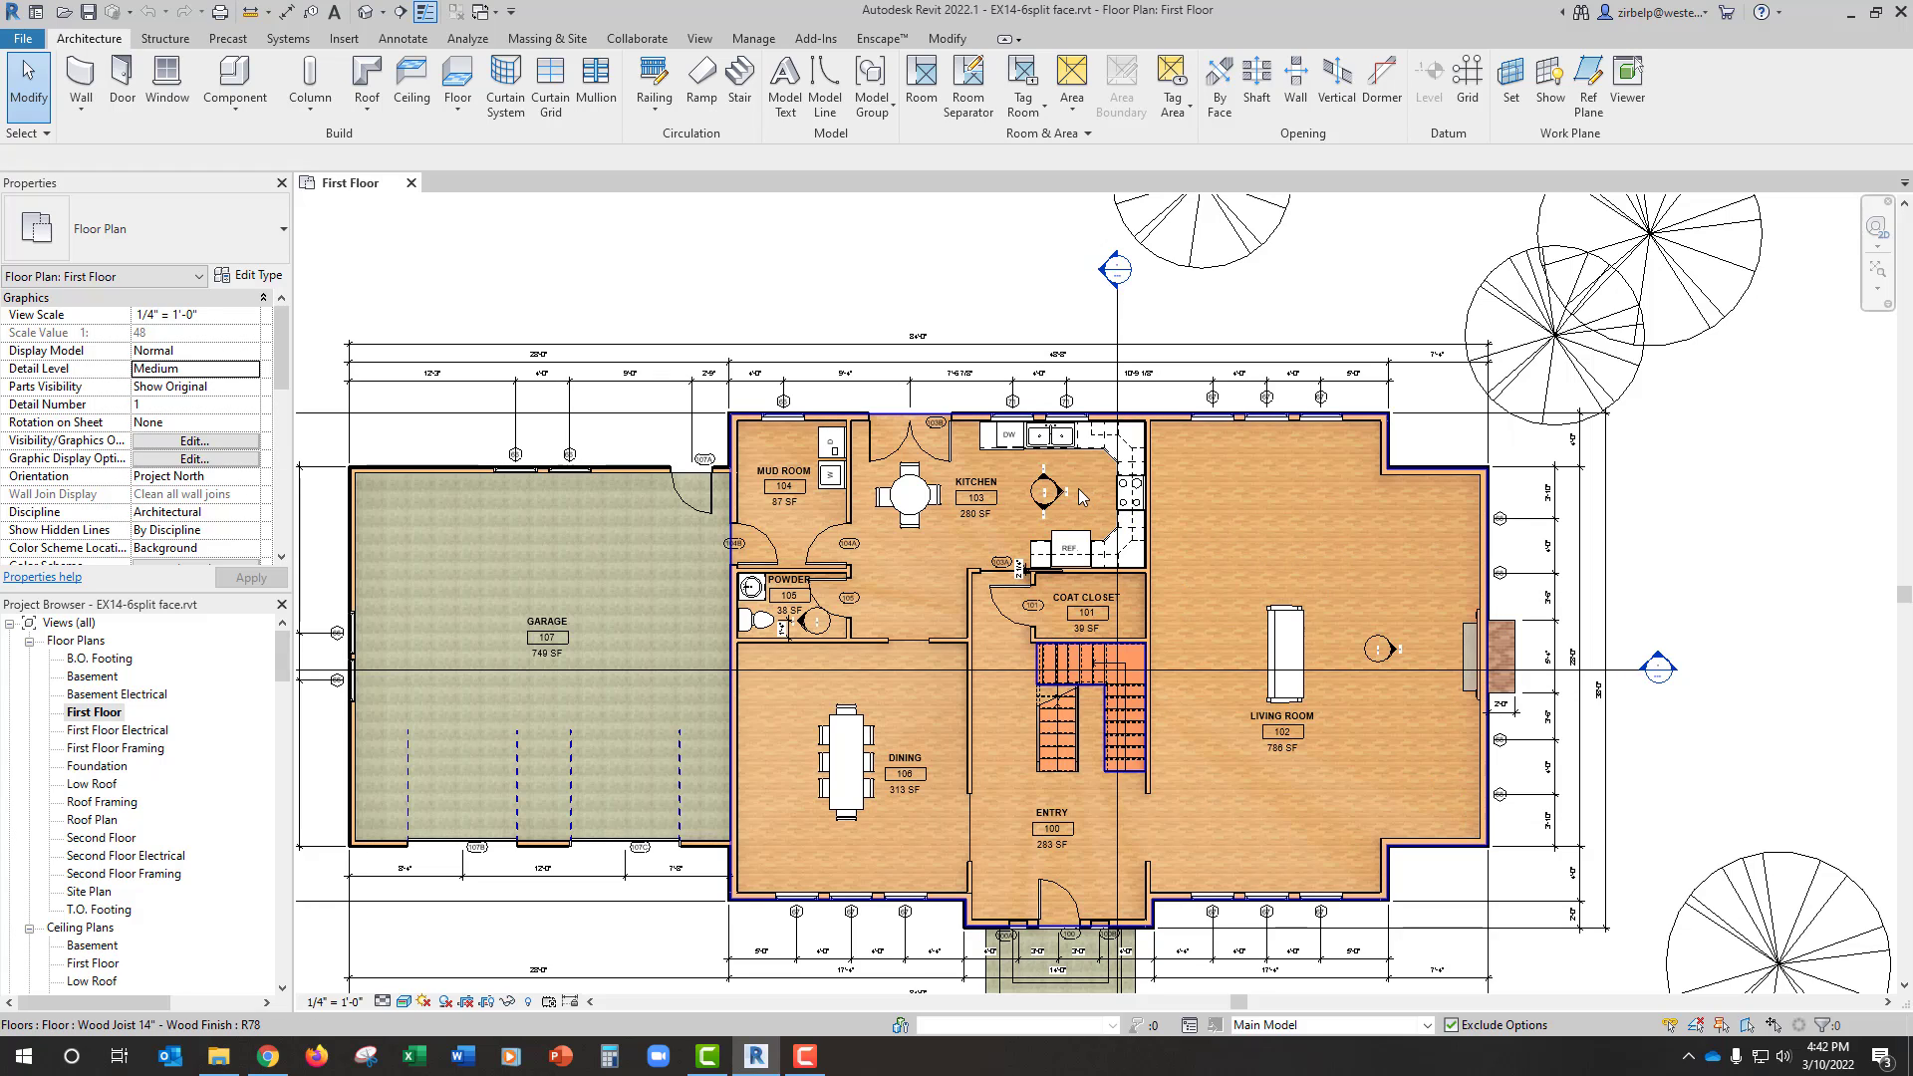
Step: Split the wood floor's face in the living room with a closed rectangular boundary around the sofa, inside the floor's edges
click(941, 39)
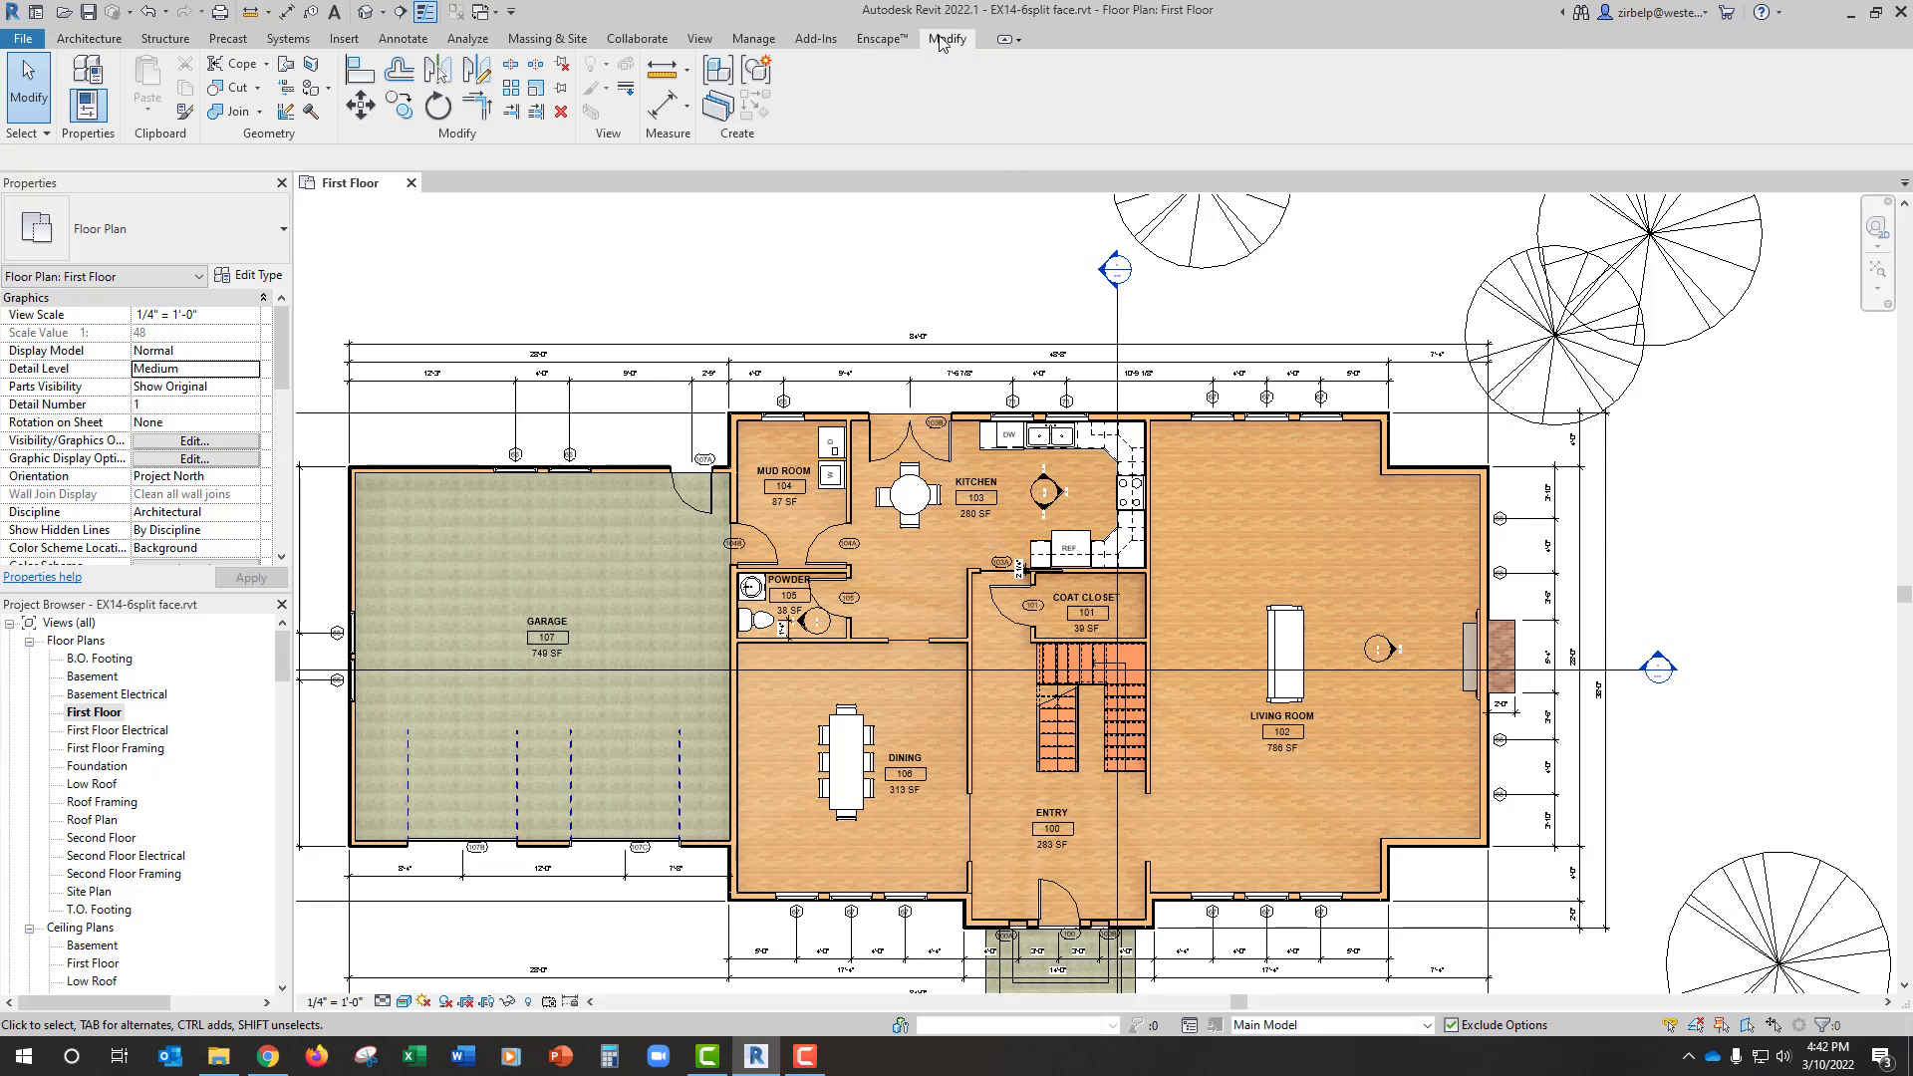
click(311, 65)
click(1289, 536)
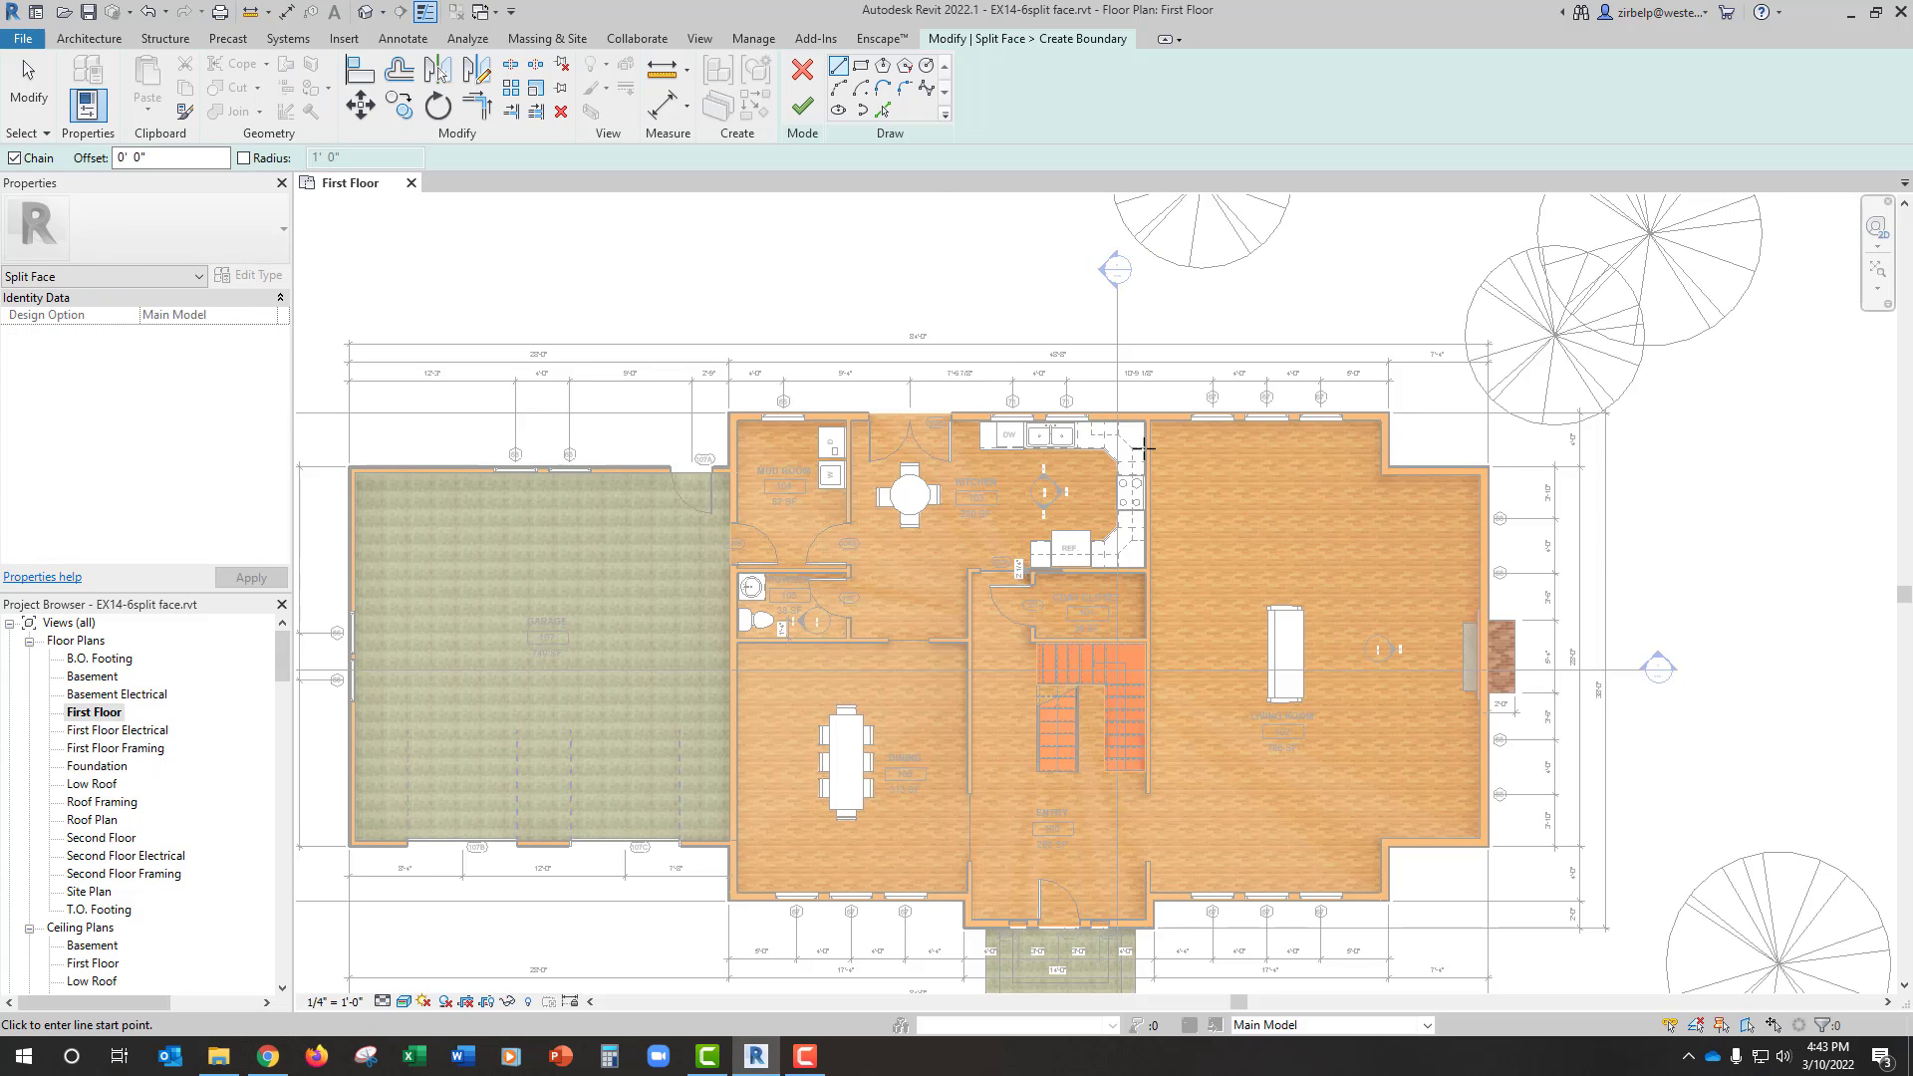
click(861, 70)
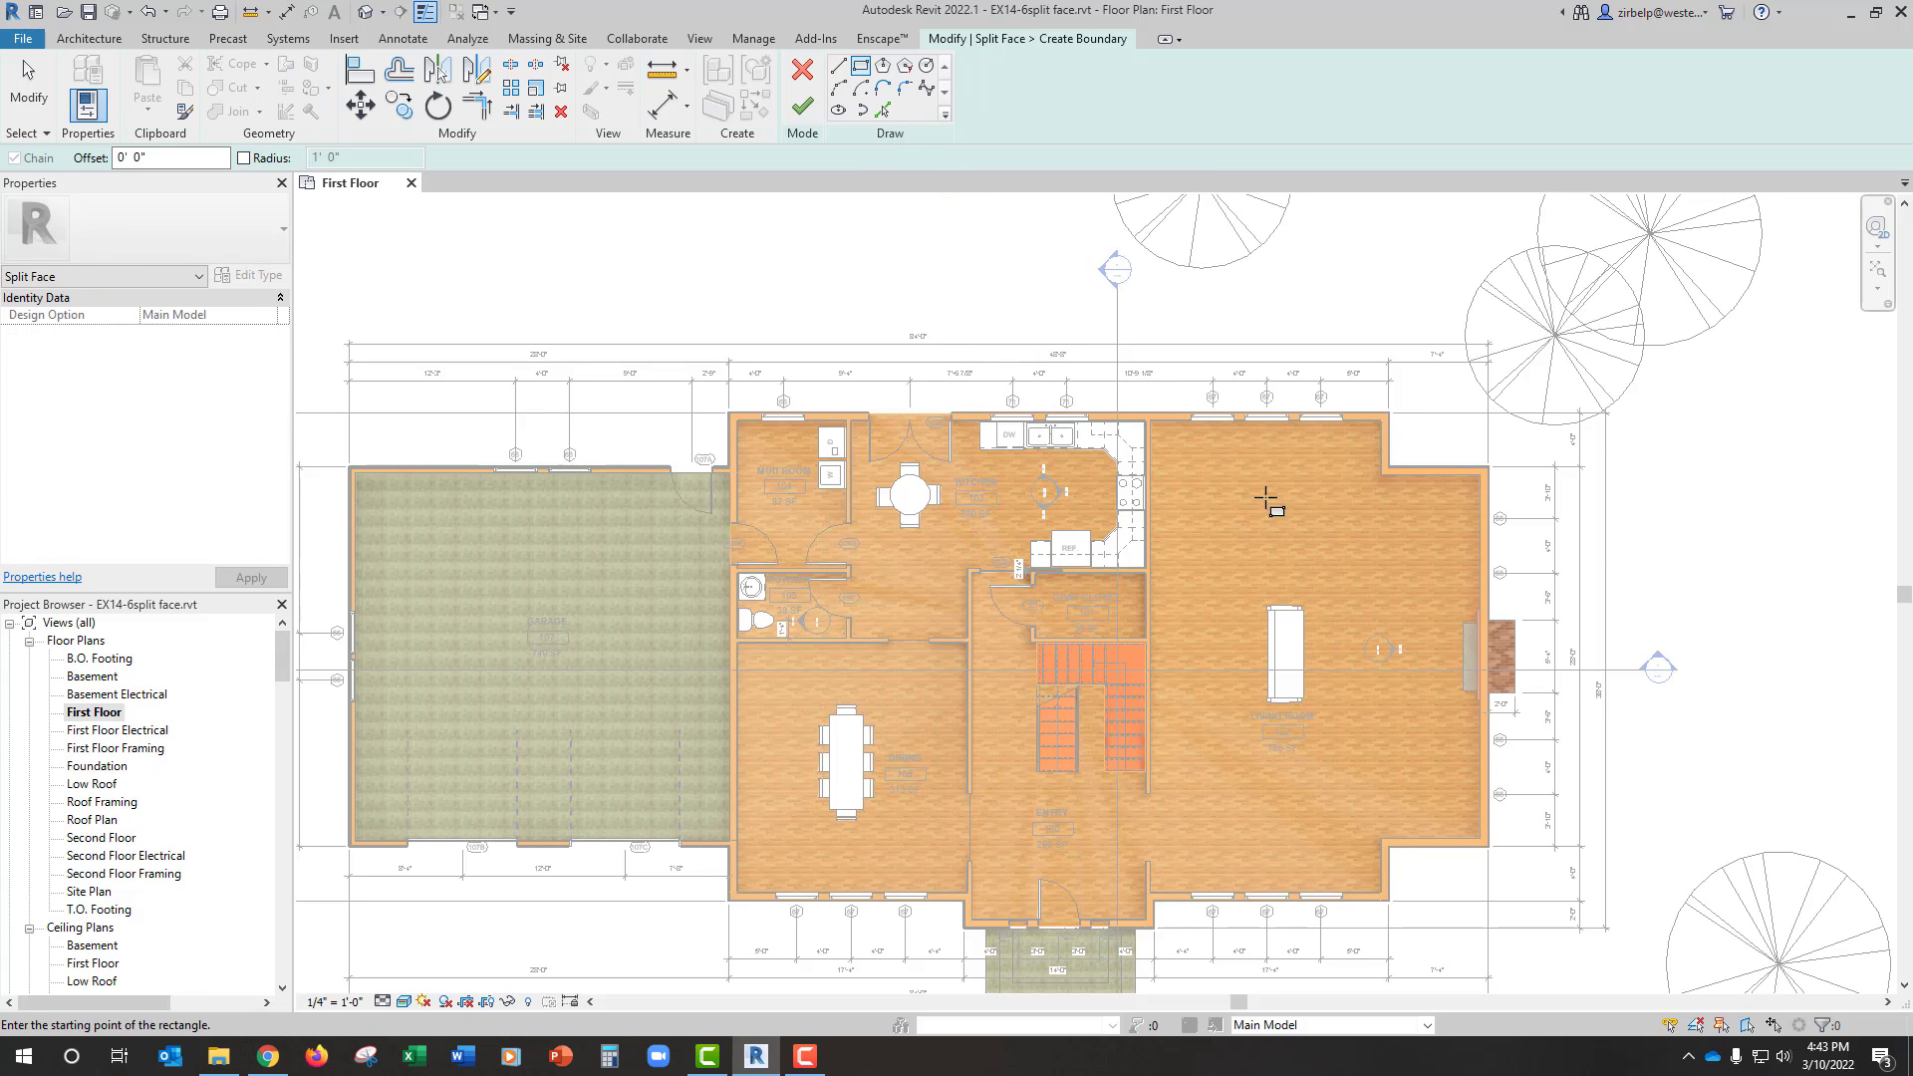
click(1440, 517)
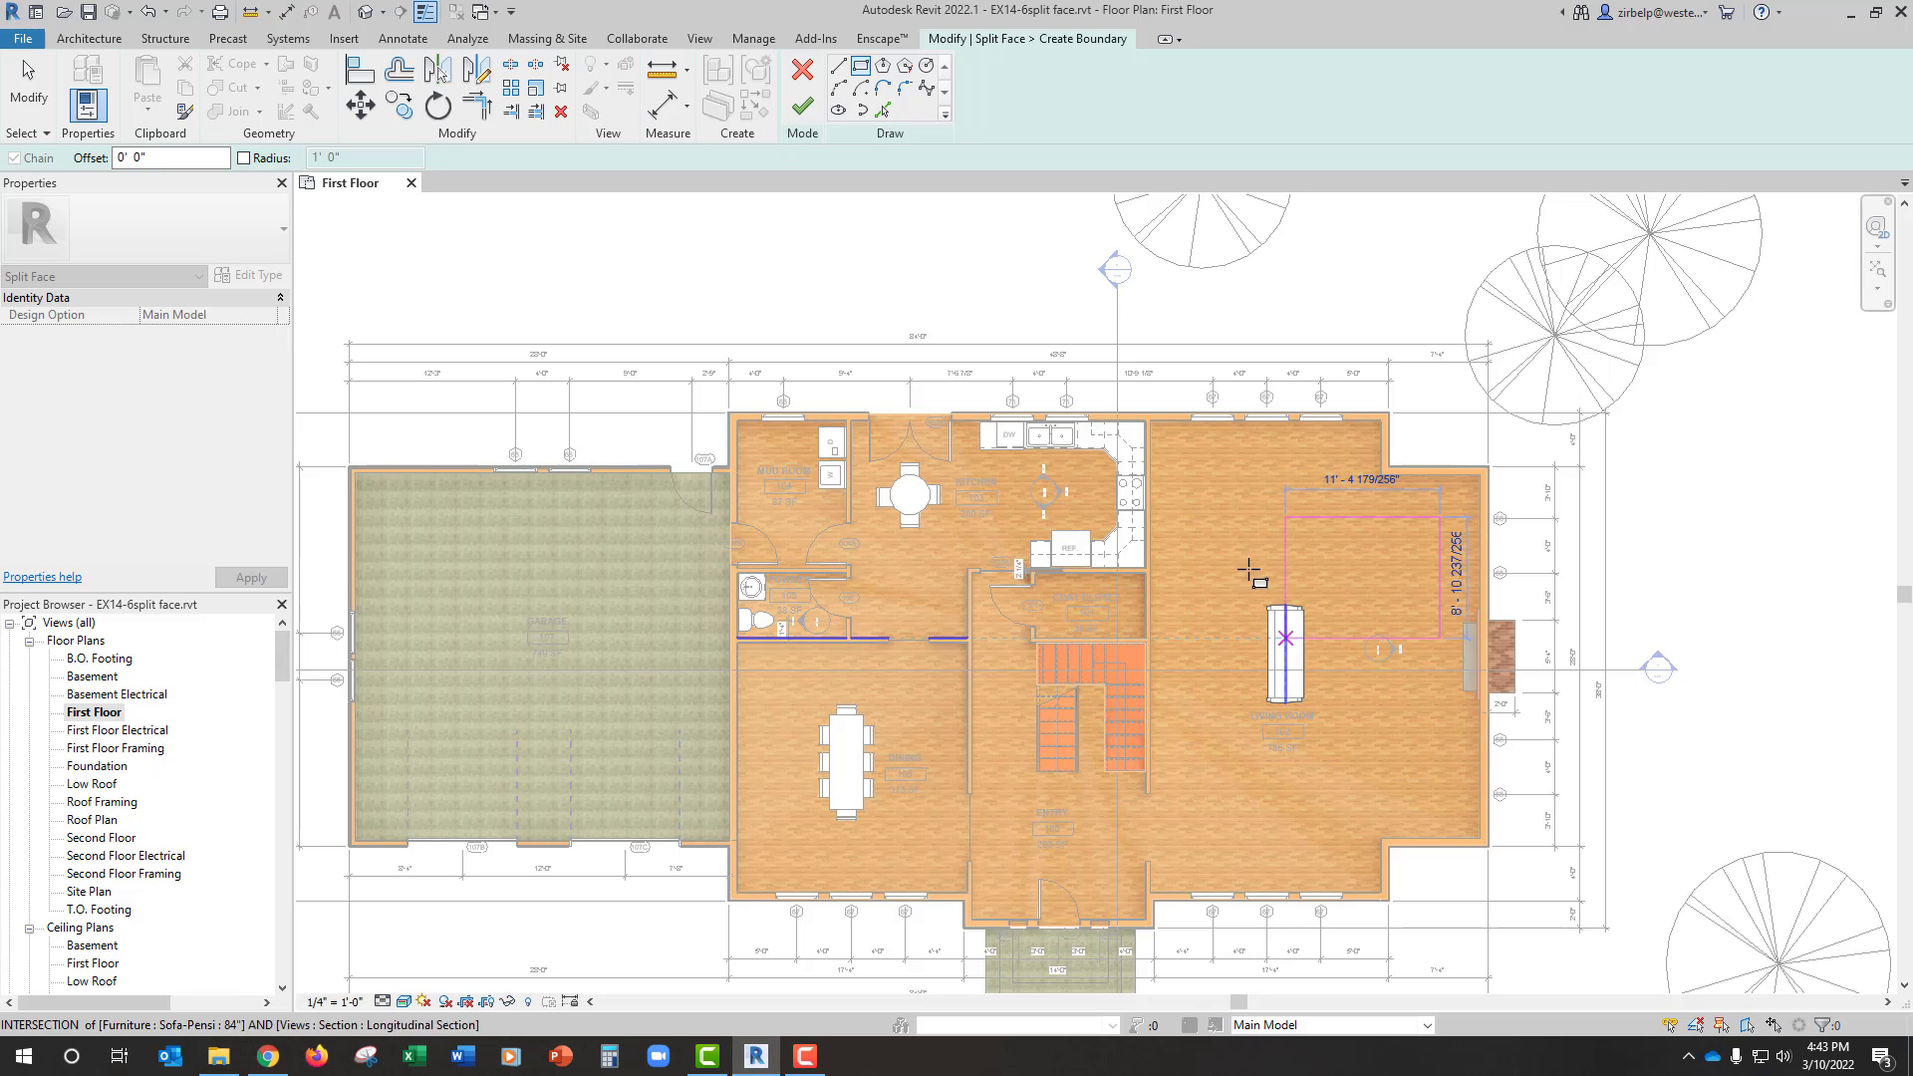
click(1190, 806)
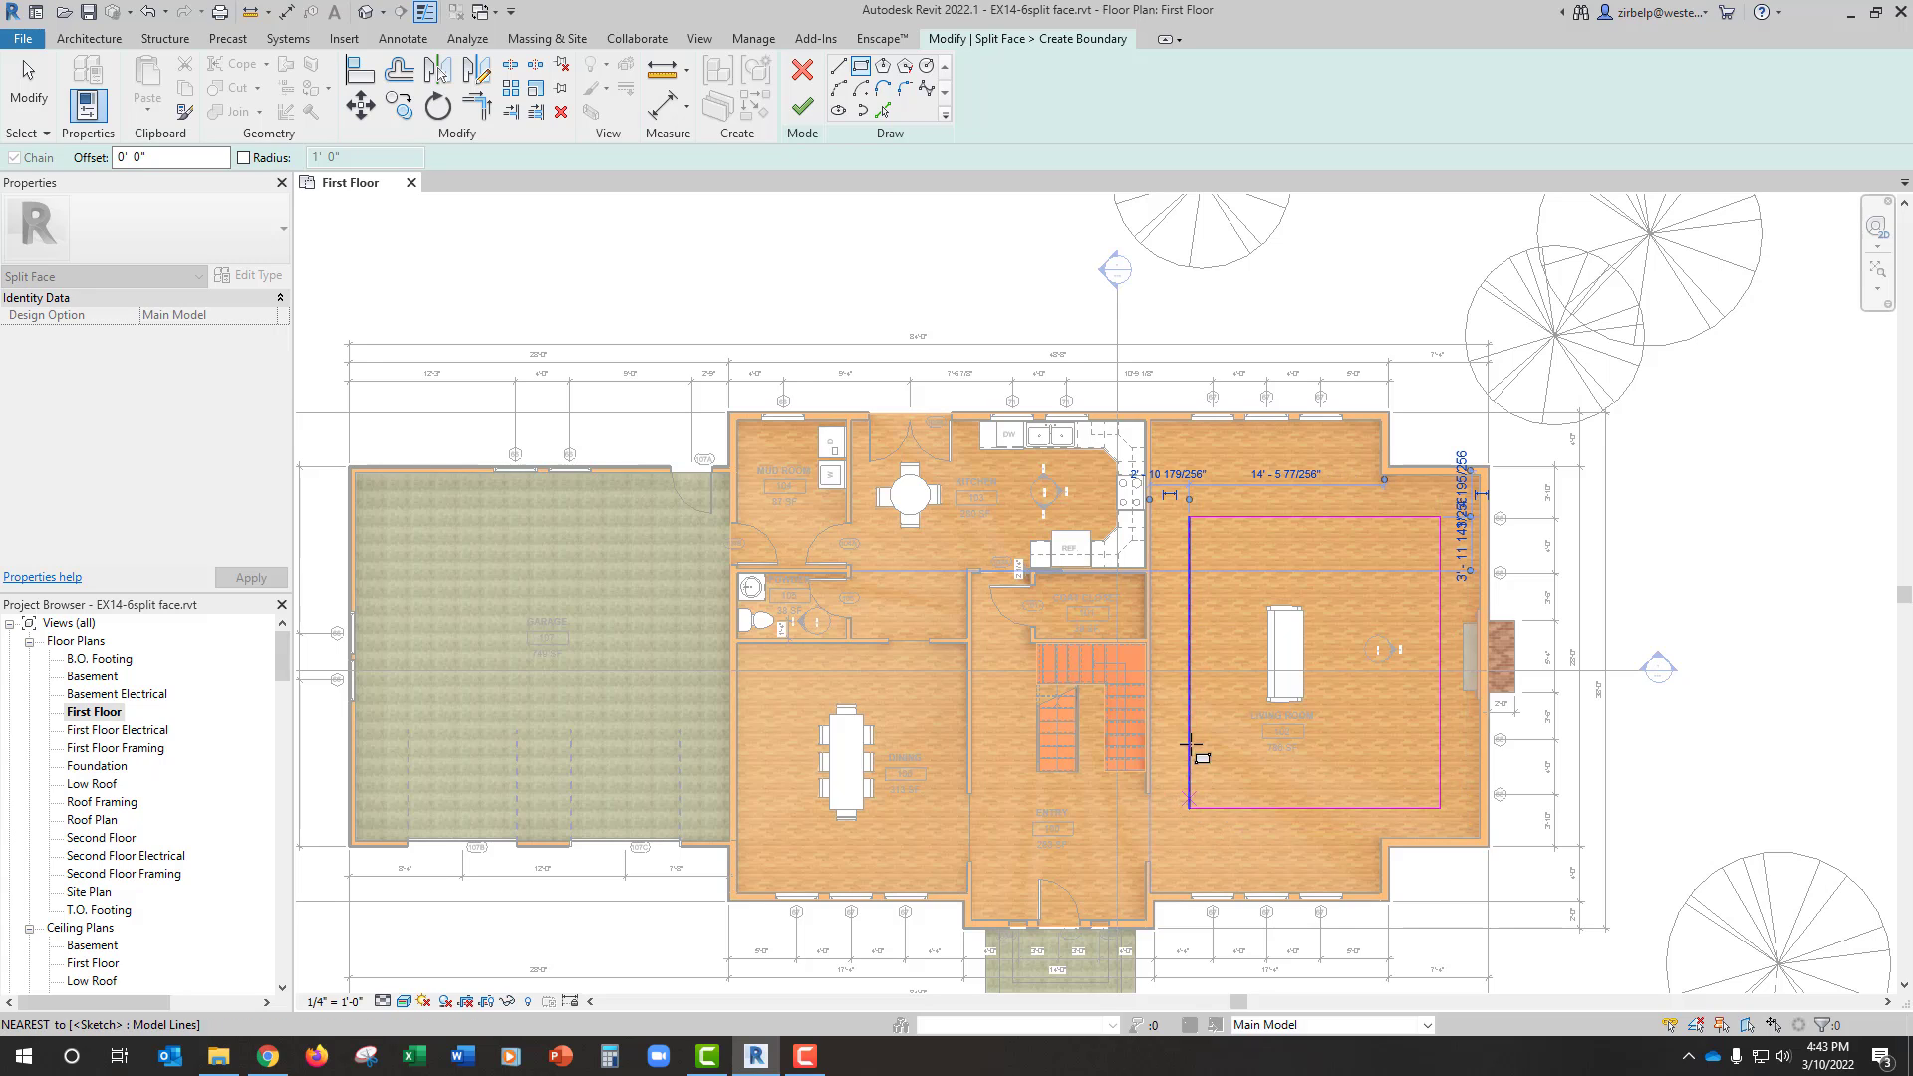
click(810, 110)
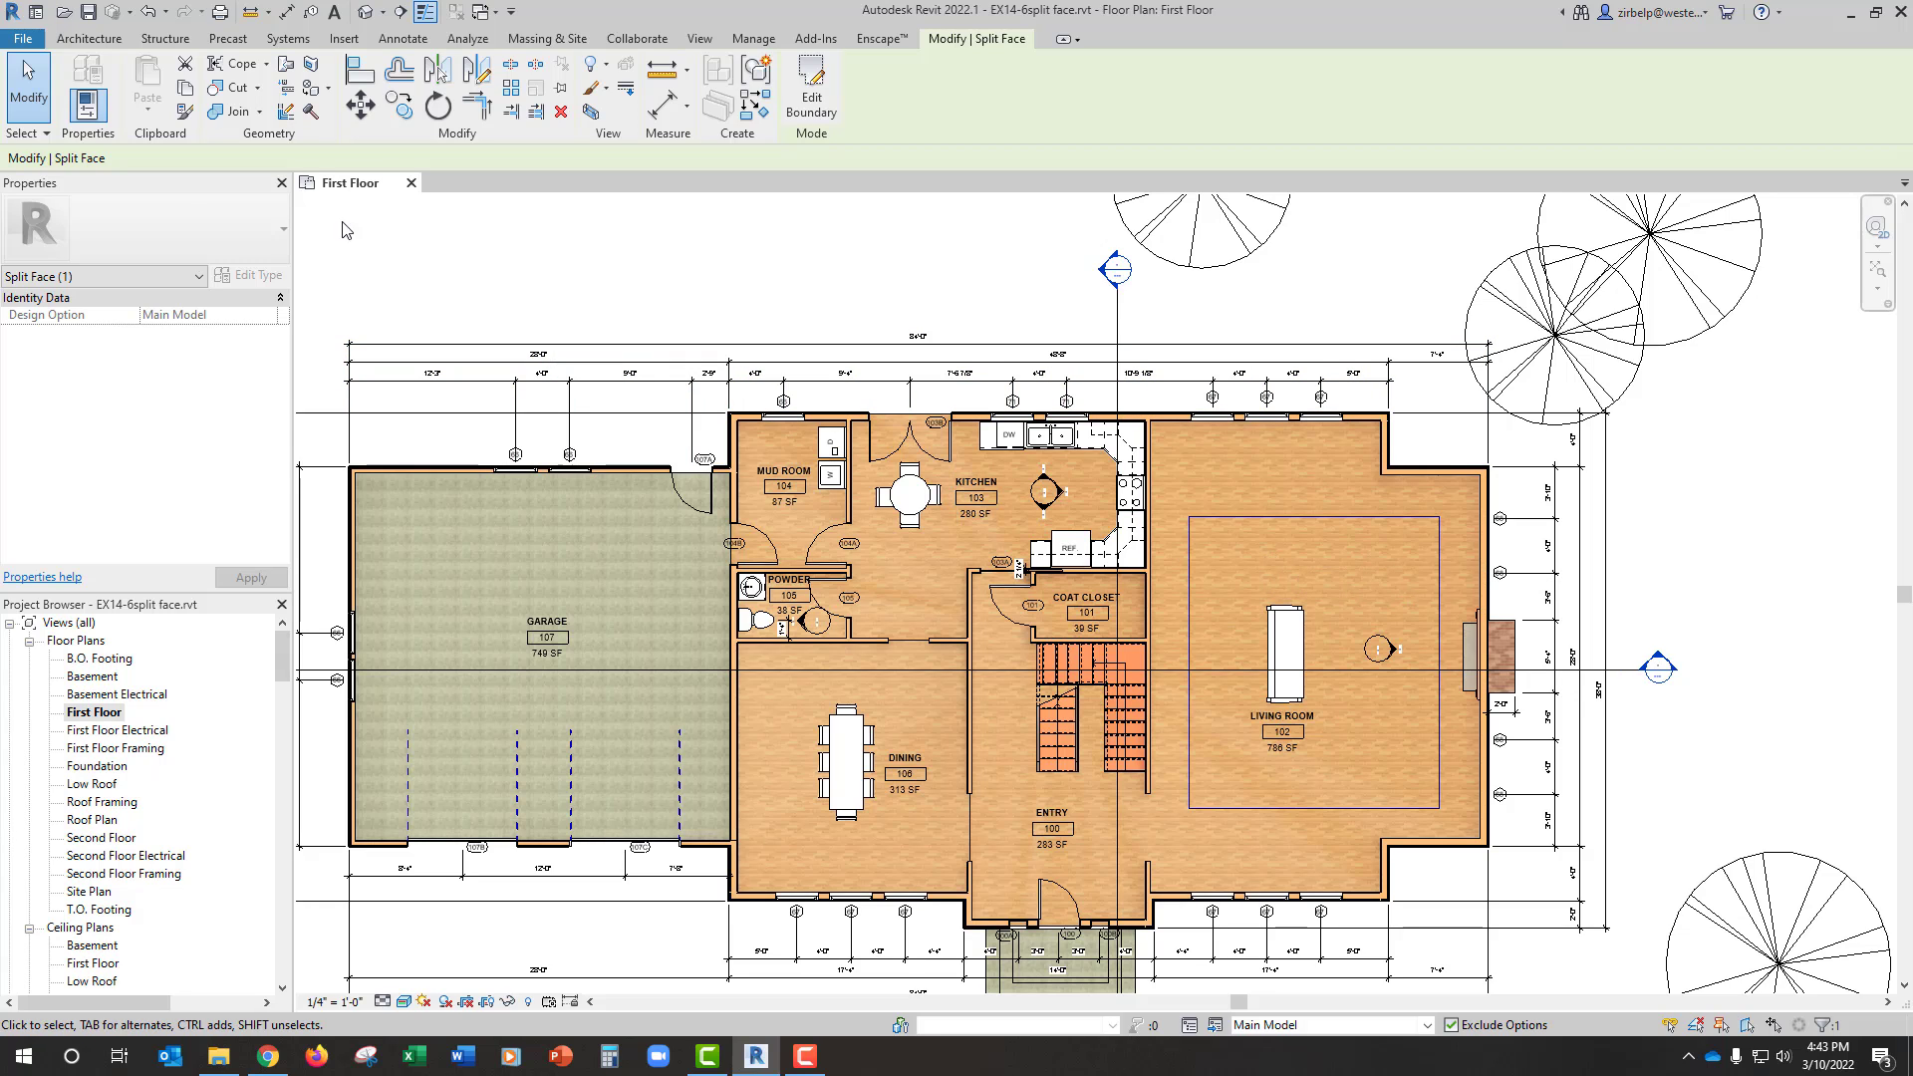
Step: Paint the rectangular split region of the living room floor with the Carpet (1) material
click(312, 91)
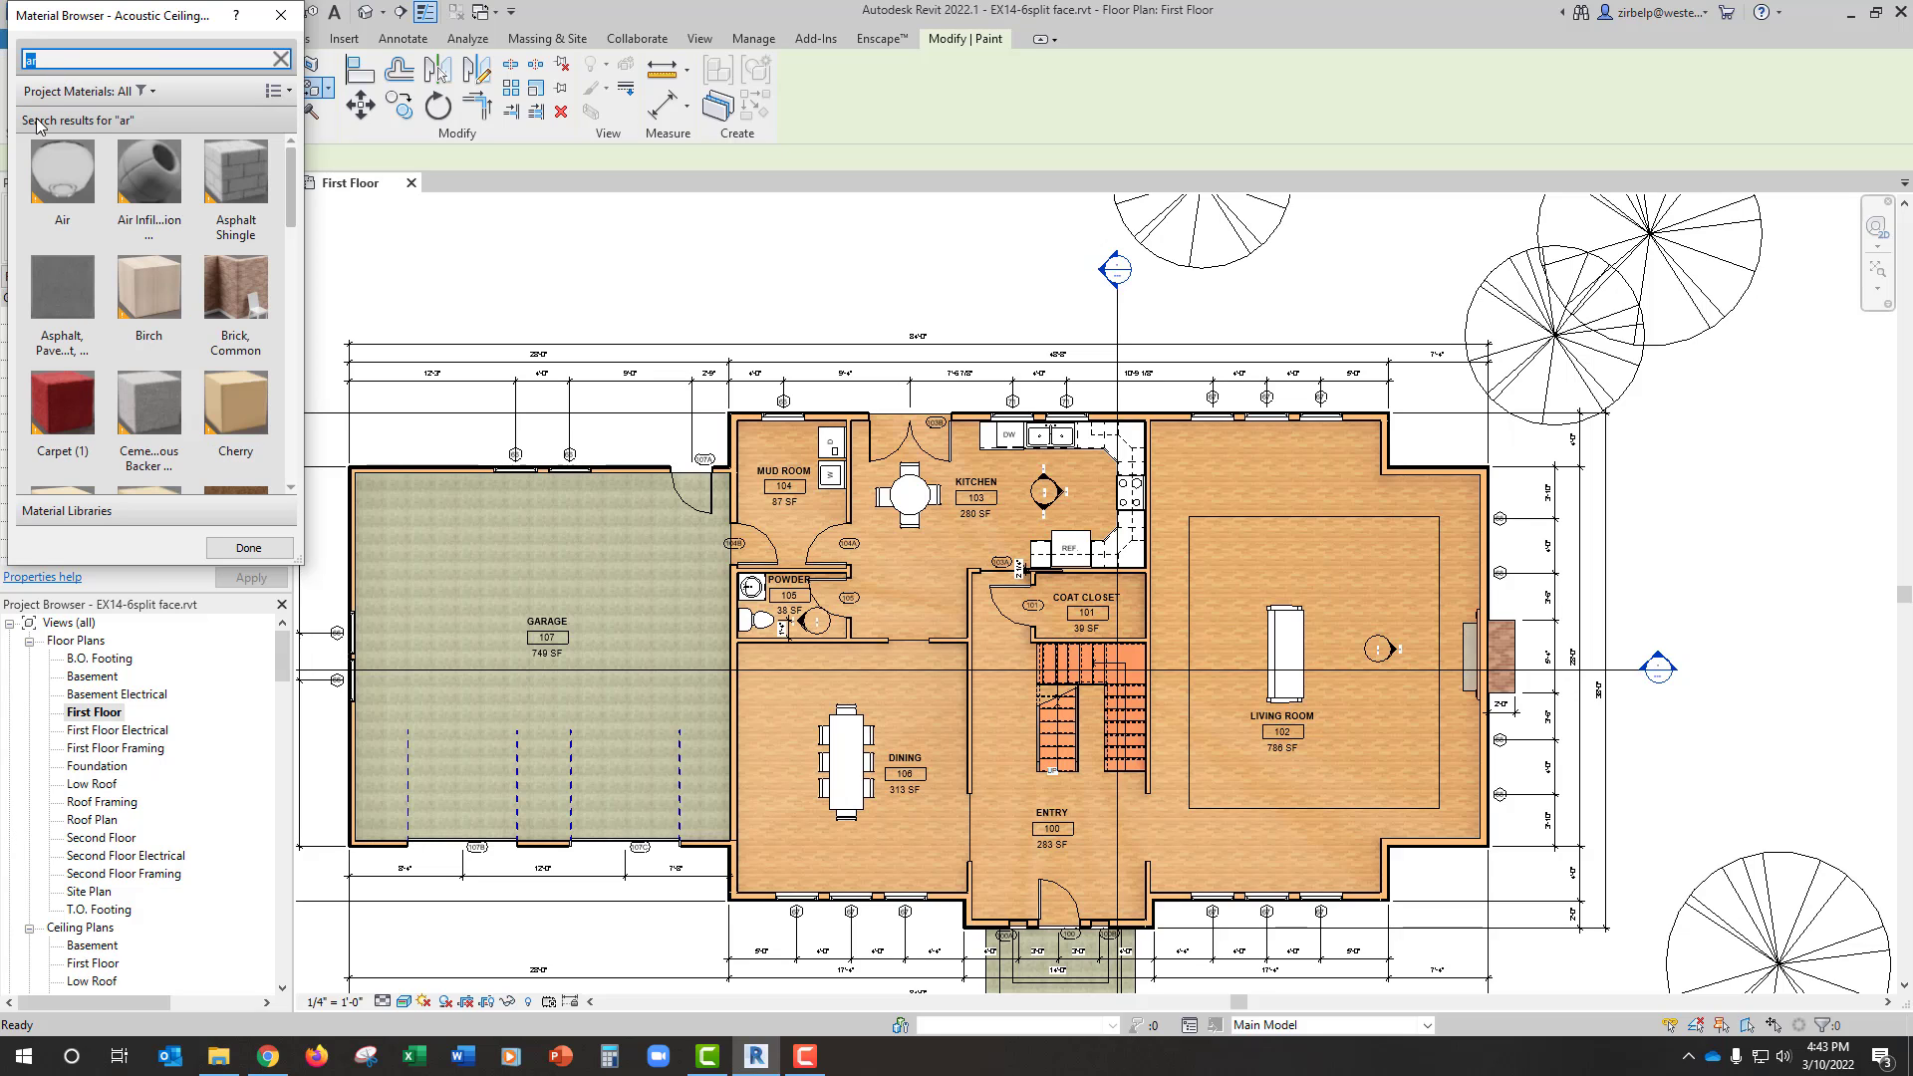
click(59, 400)
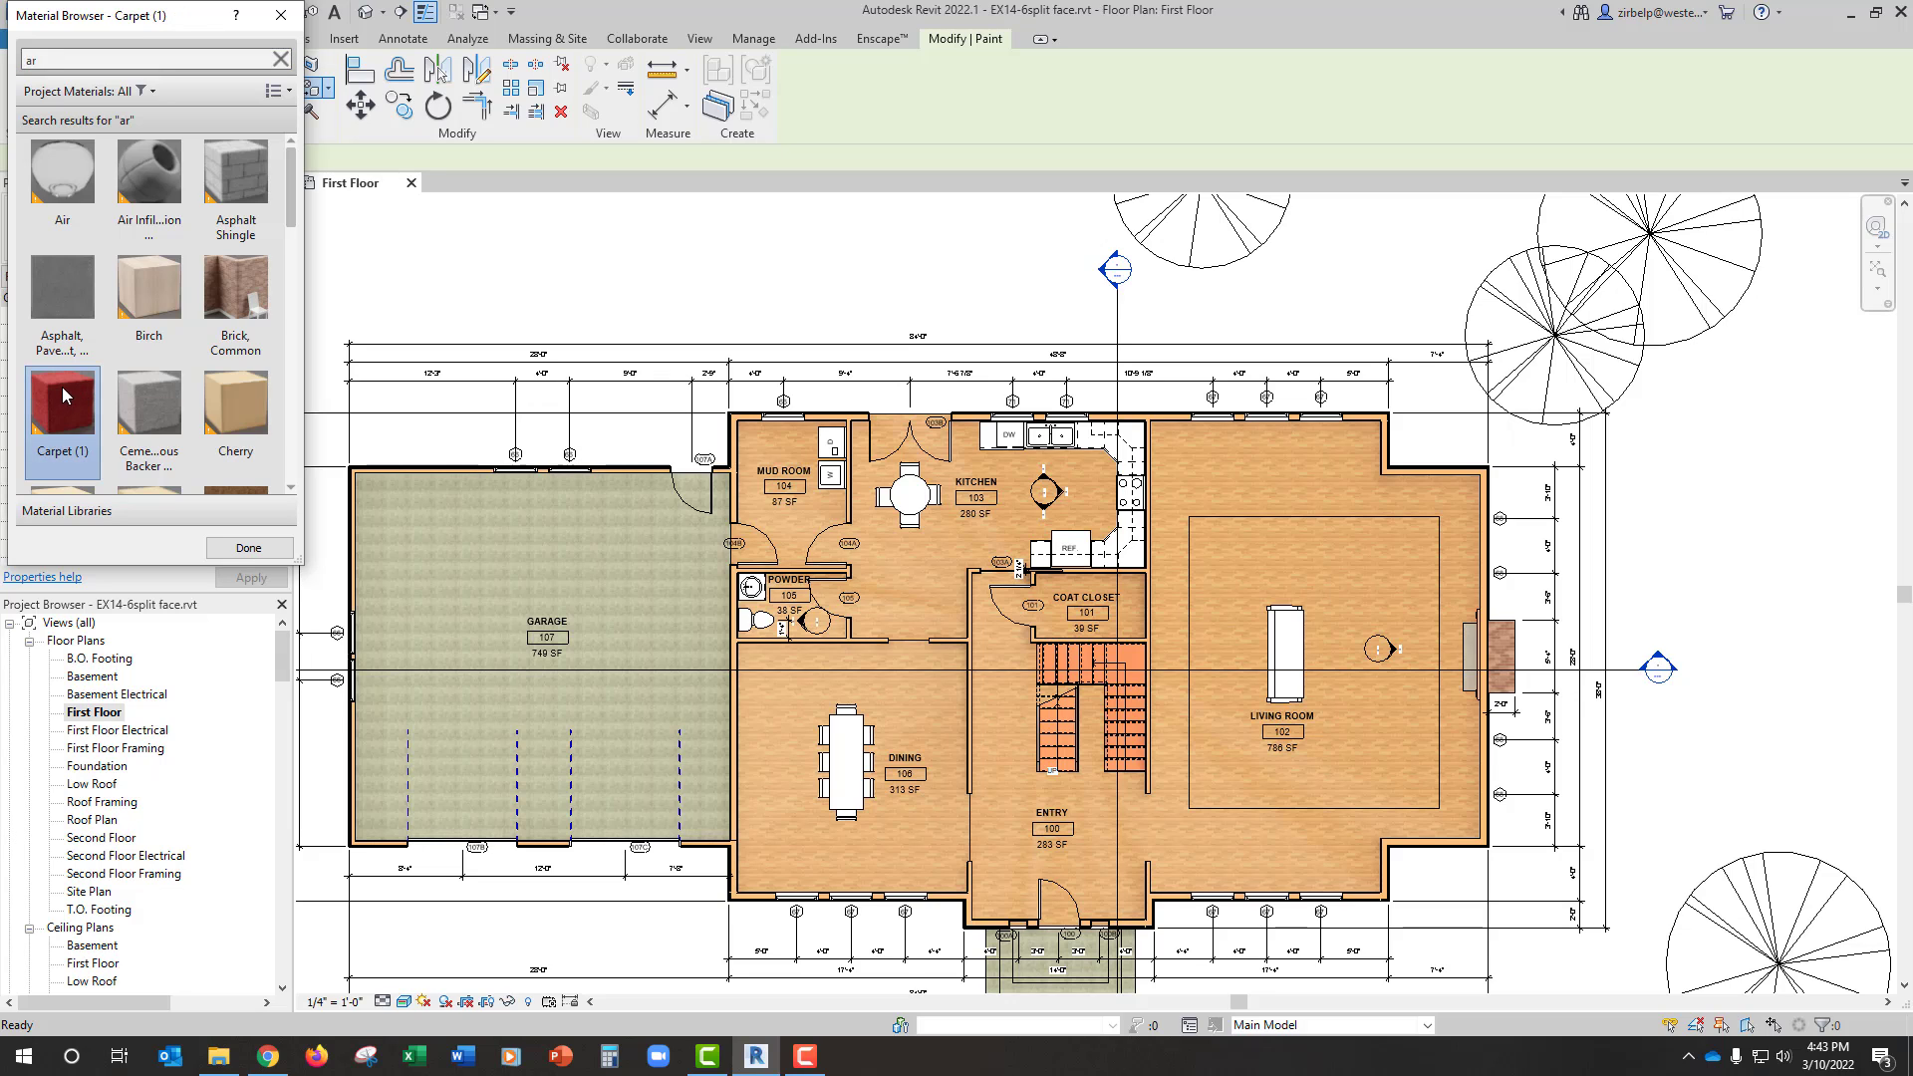
click(1334, 618)
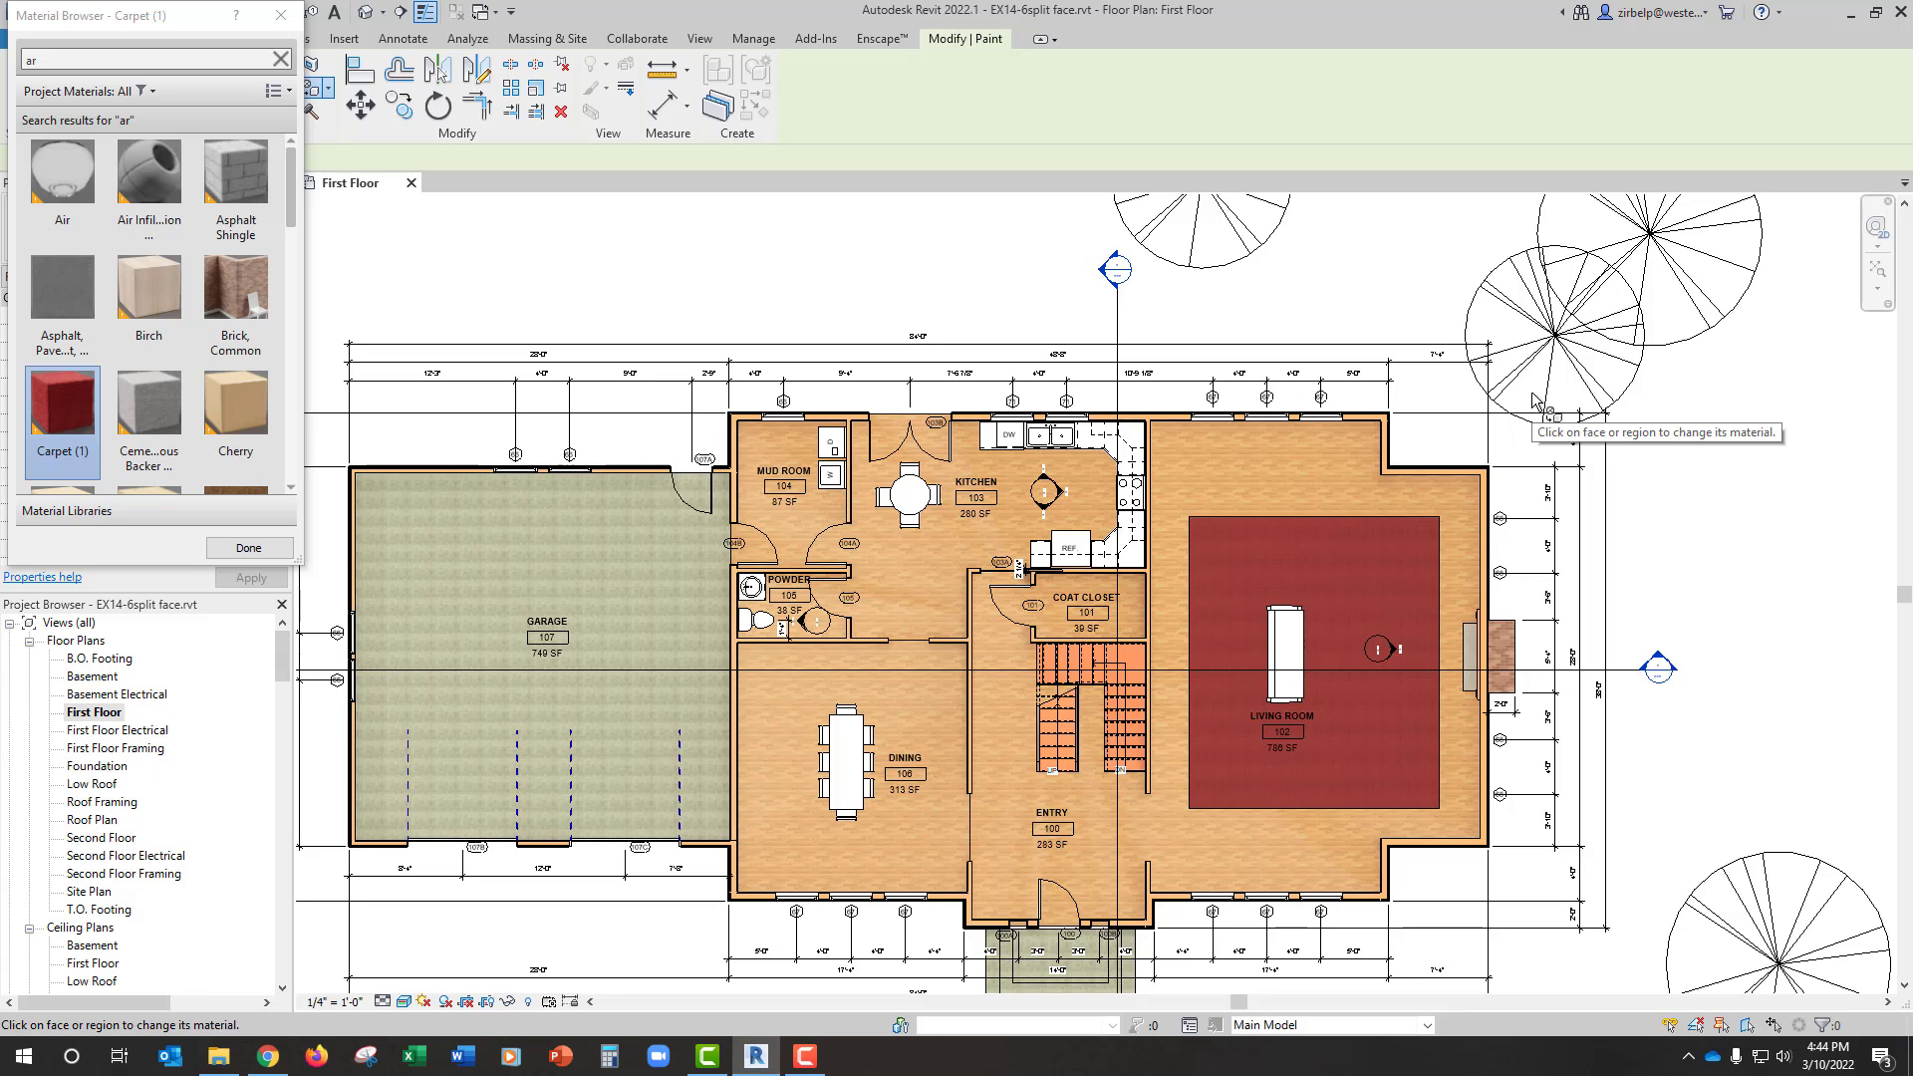
click(249, 550)
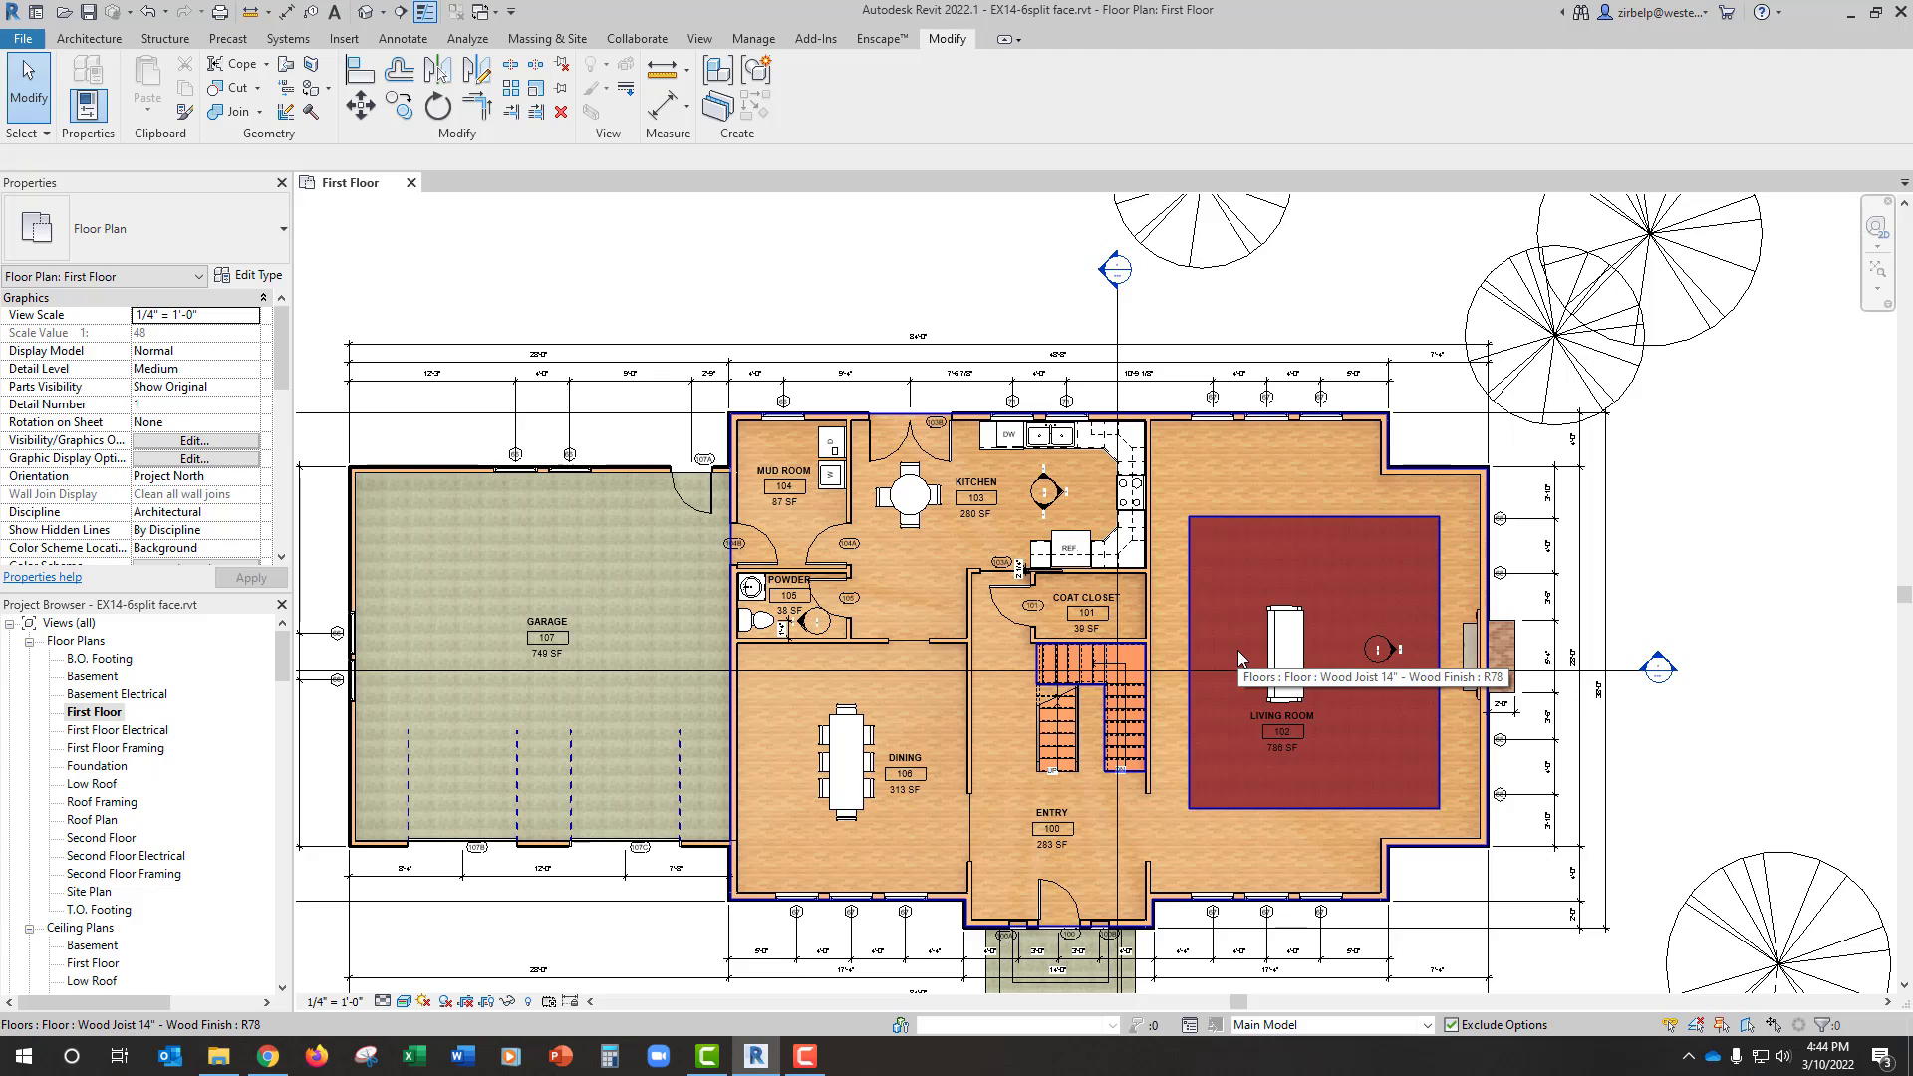
Step: Create a camera view from the carpet's corner near the kitchen, aimed diagonally past the sofa, and display it in the Realistic style
click(384, 13)
click(397, 60)
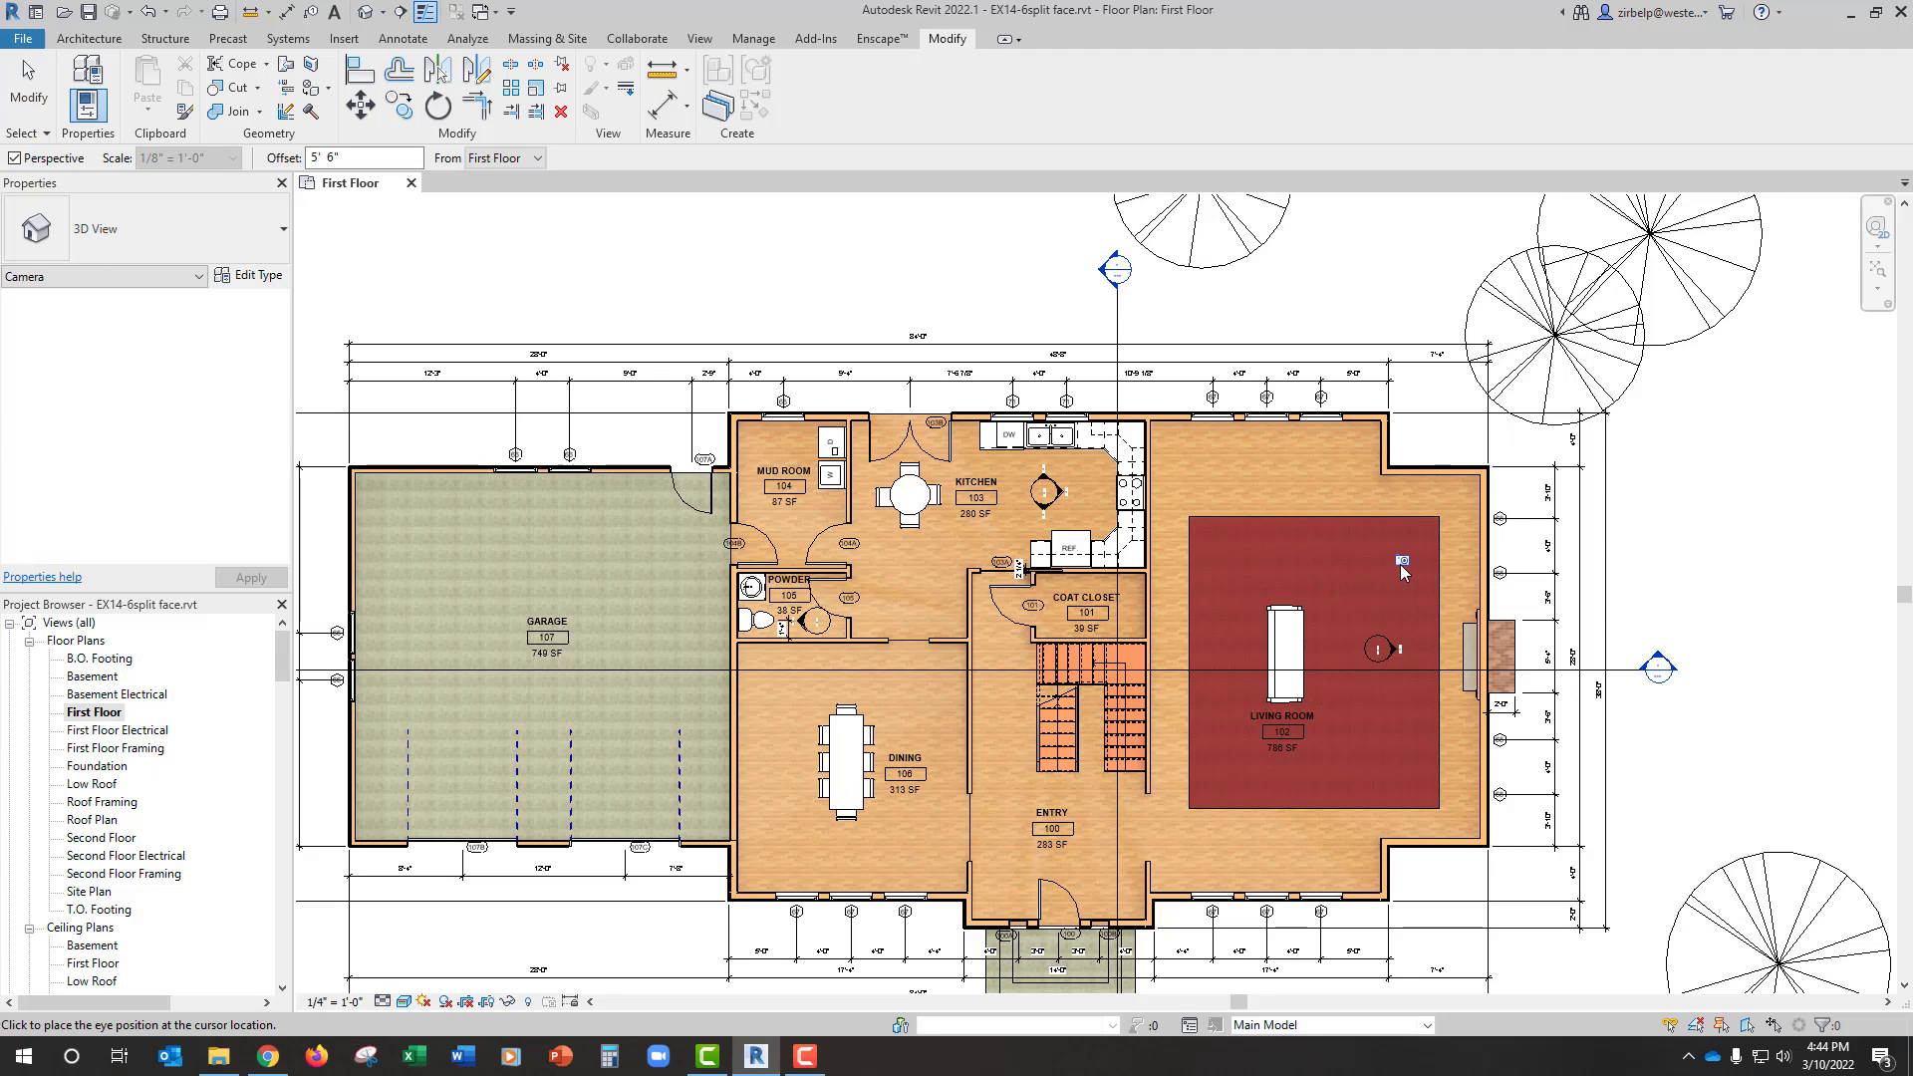
click(1204, 544)
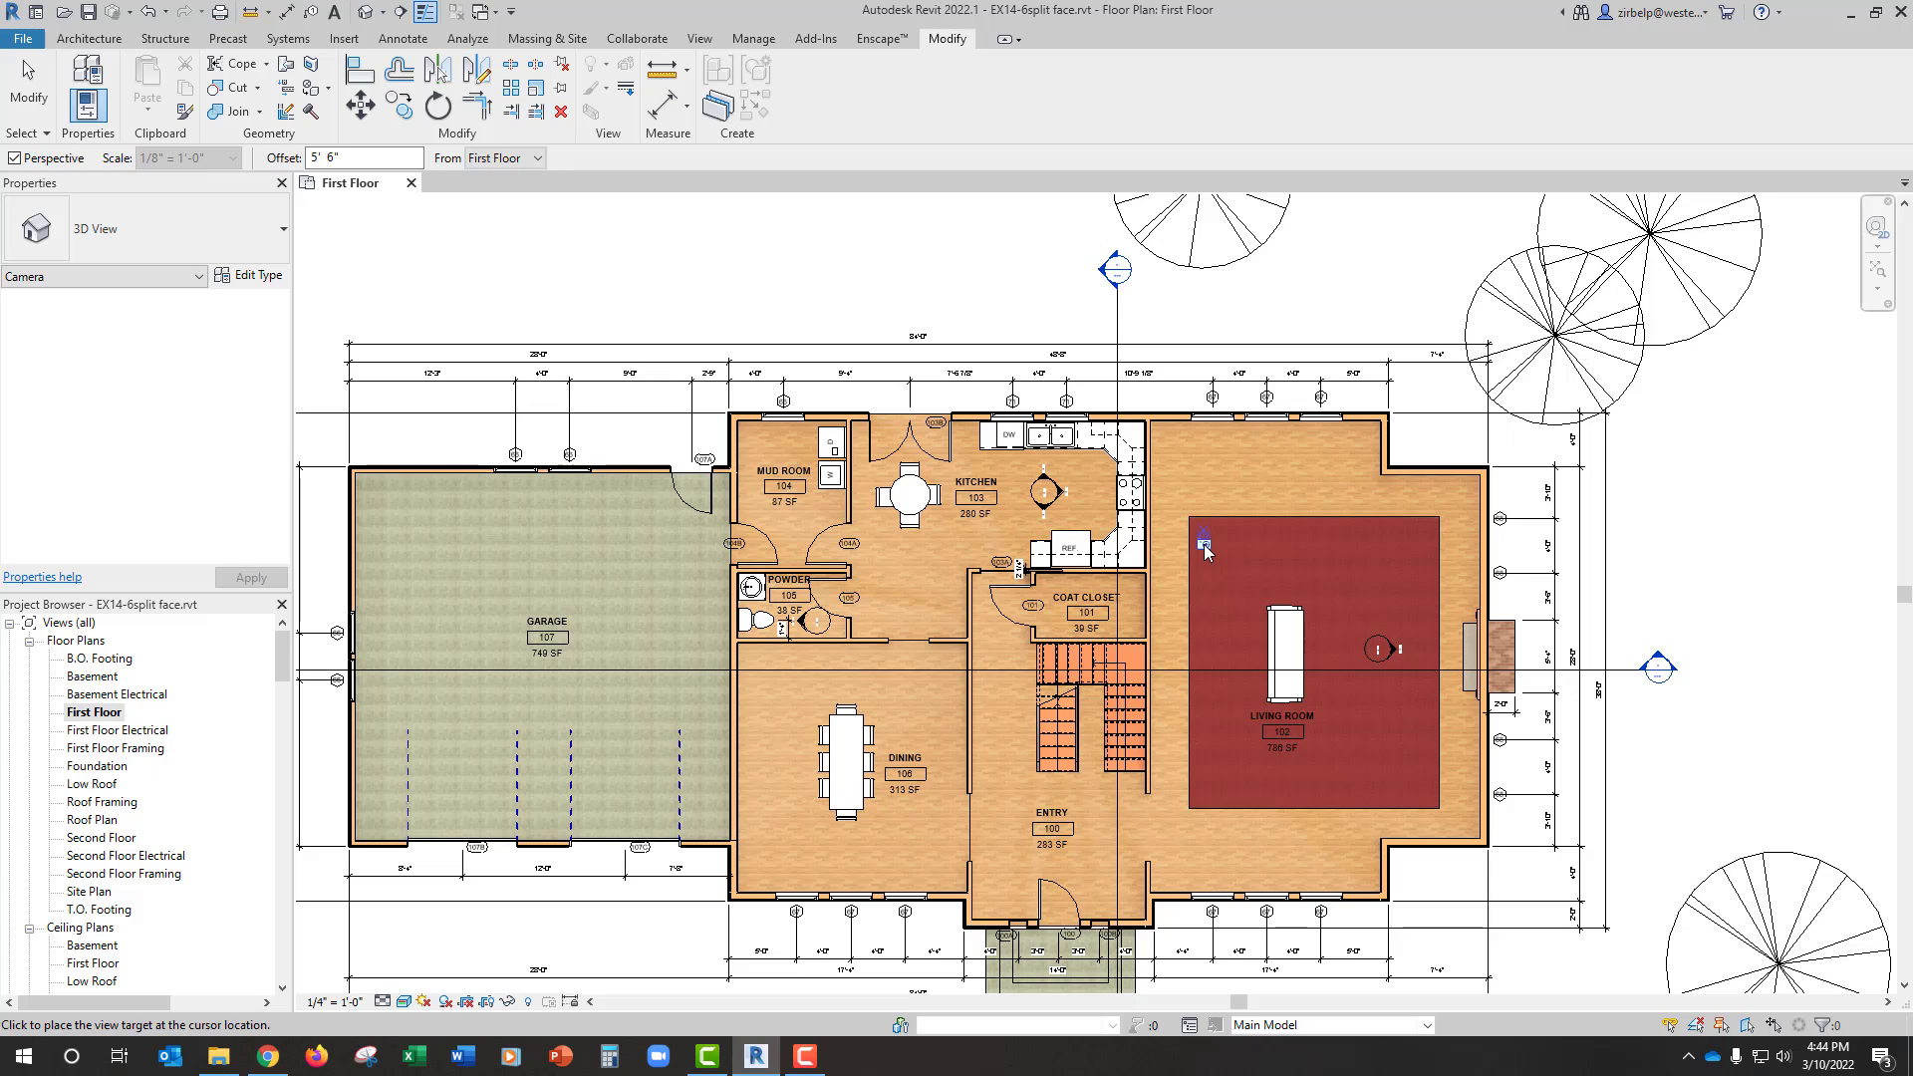
click(1441, 955)
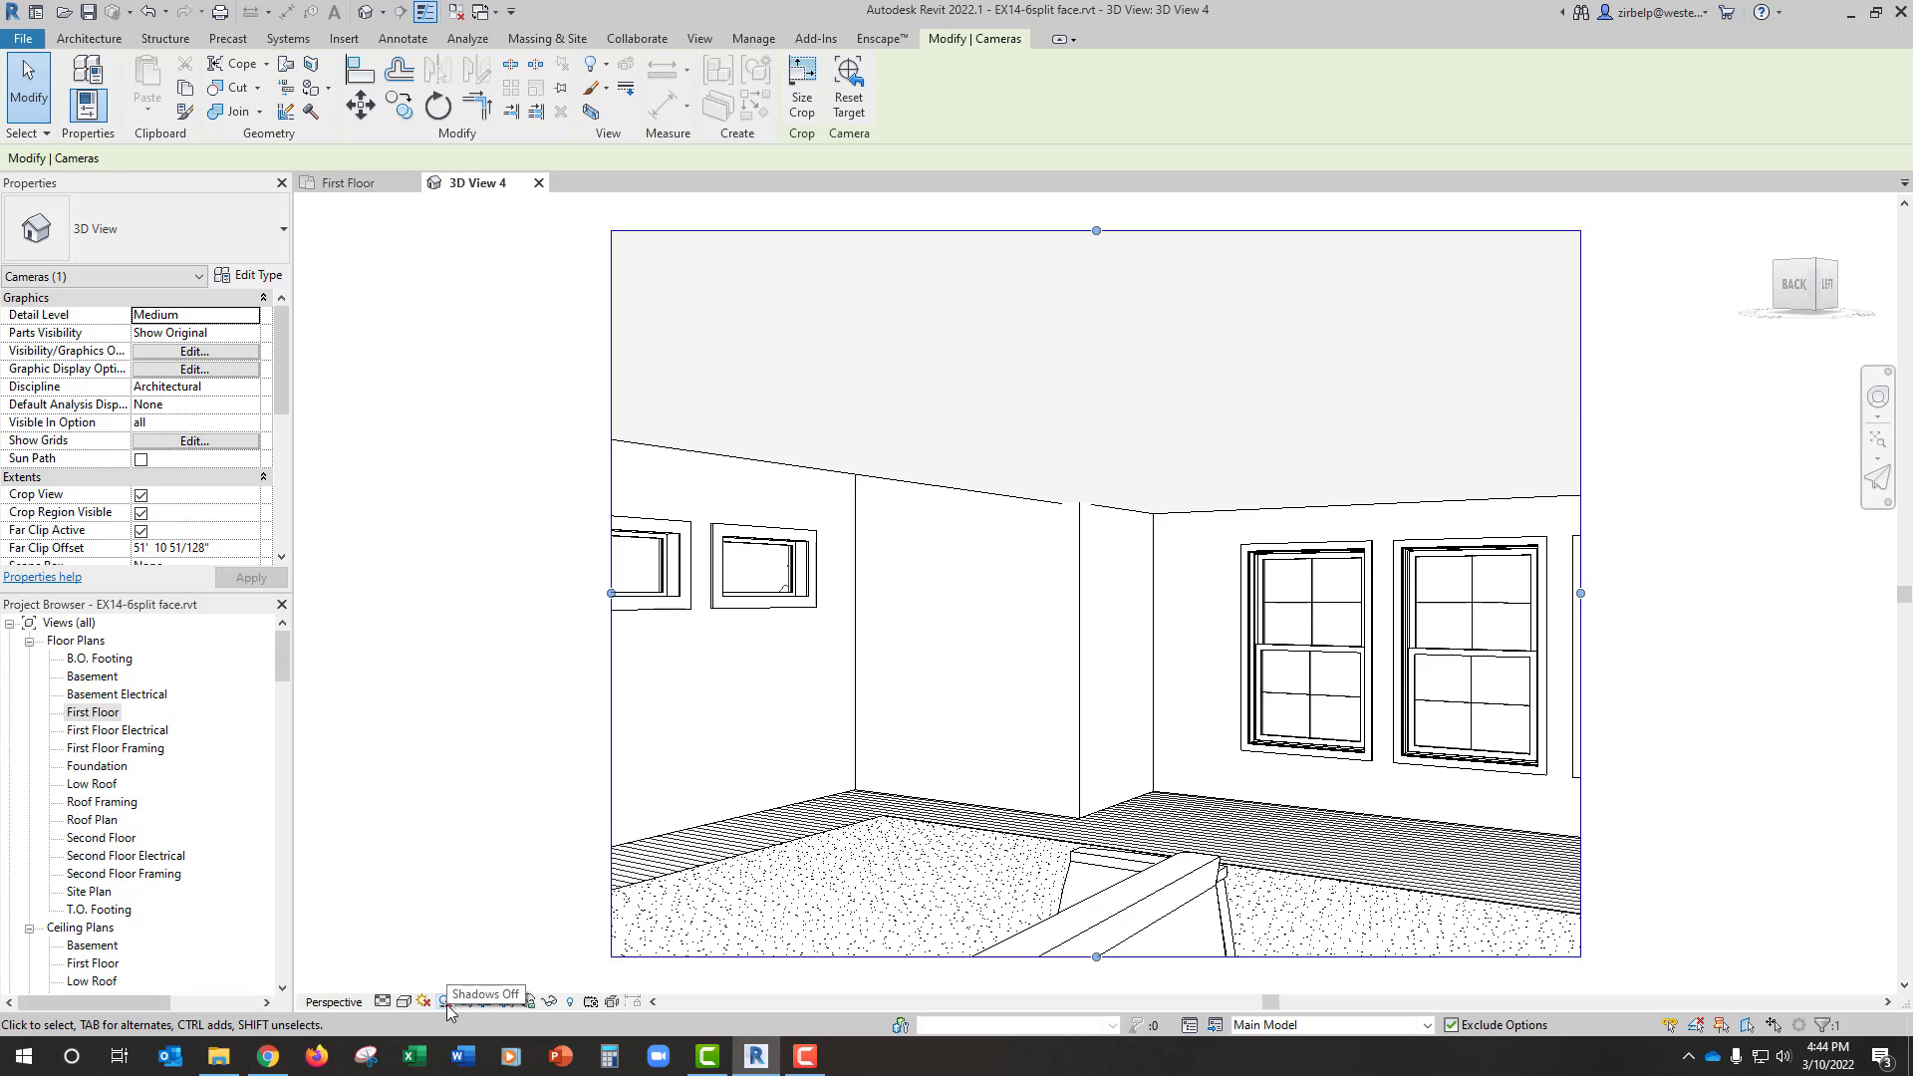
click(405, 1002)
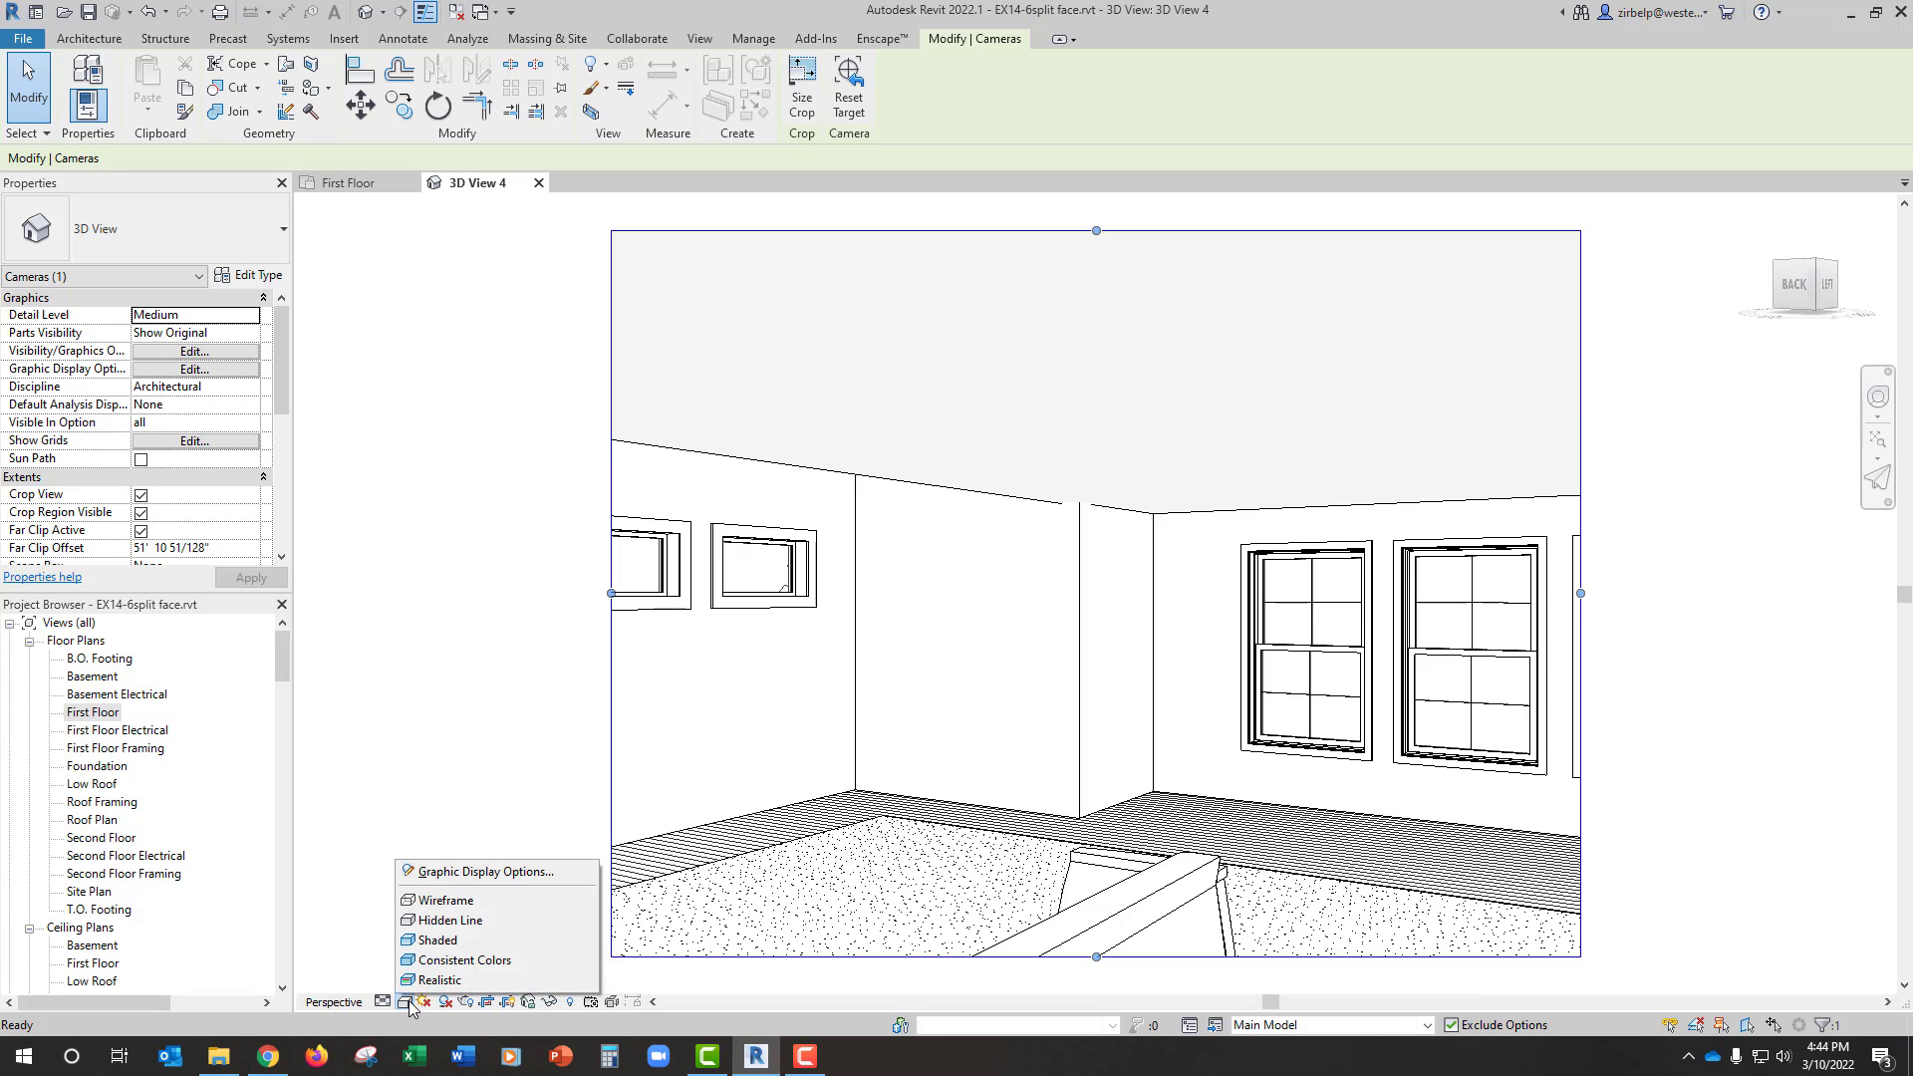
click(429, 982)
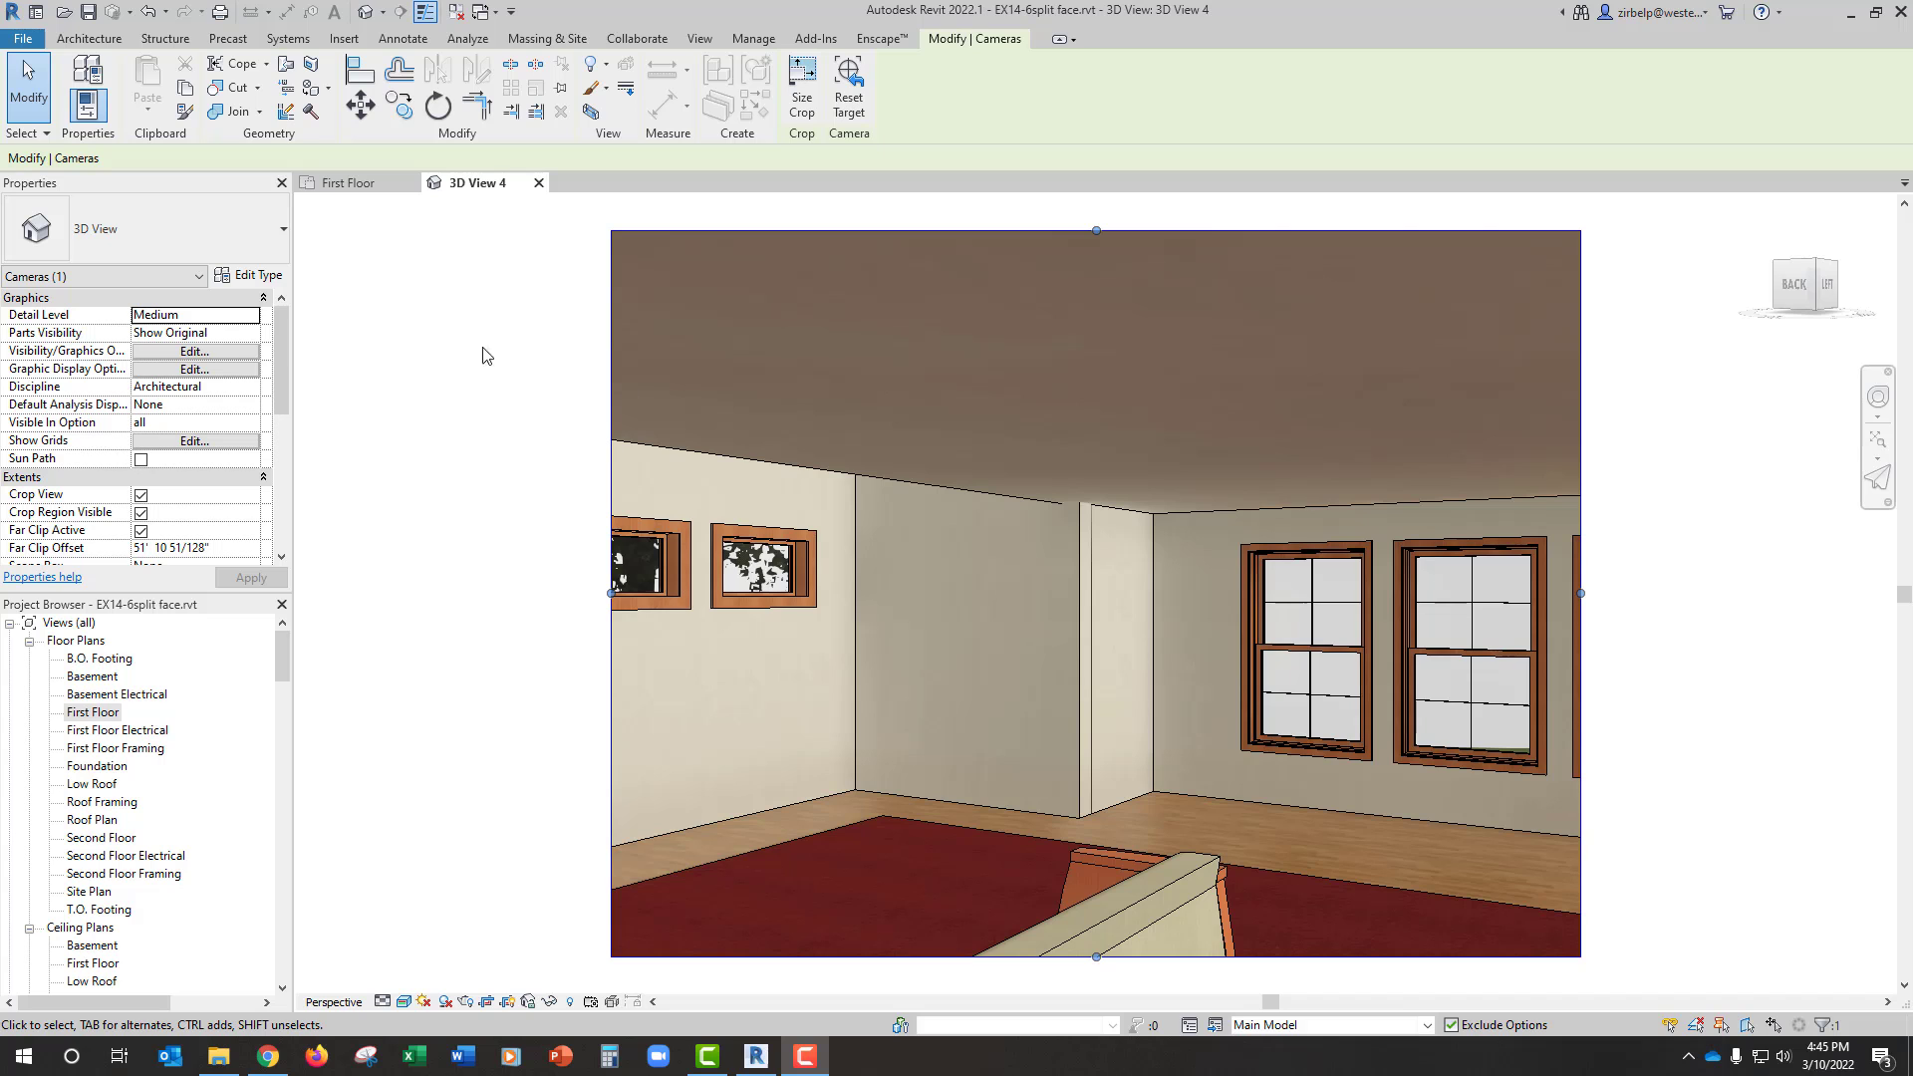
Step: Return to the First Floor plan and open the Kitchen (East) interior elevation from the kitchen's elevation marker
click(371, 190)
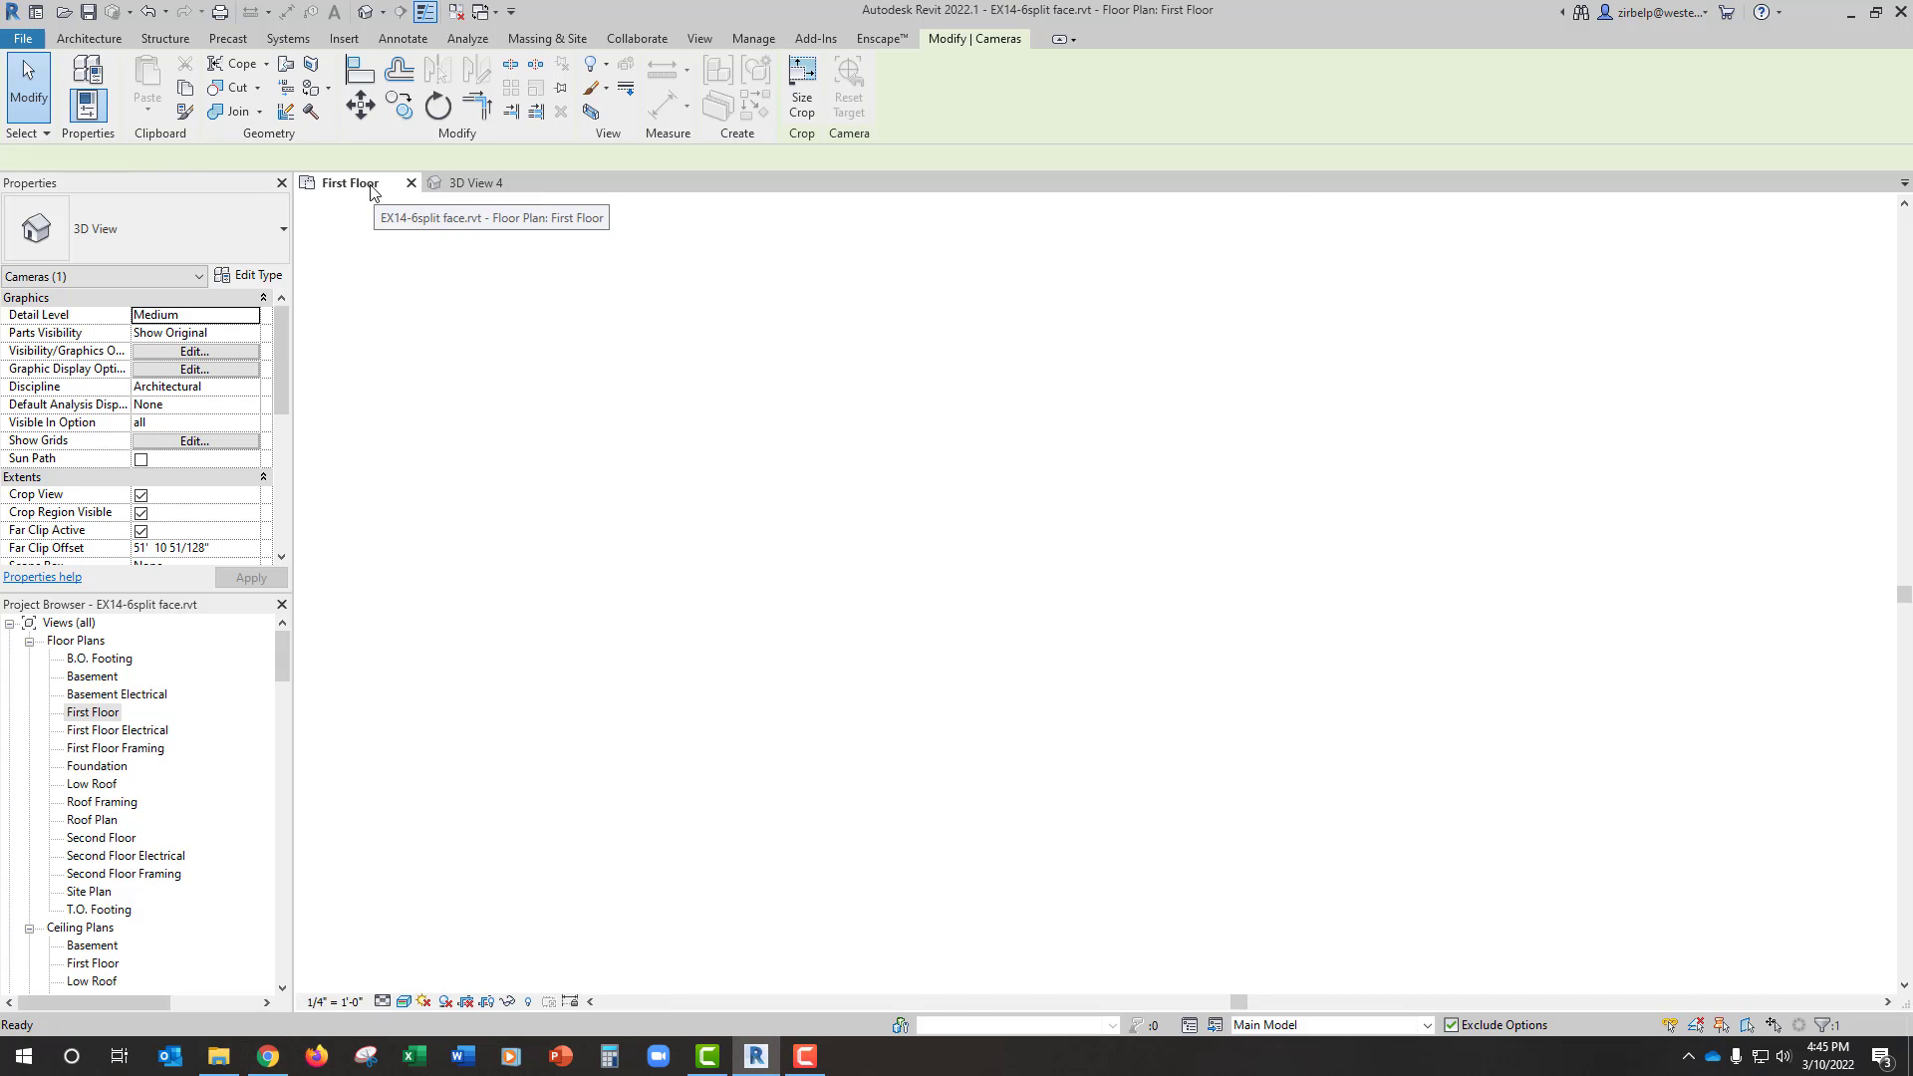
scroll(1277, 448, up, 5)
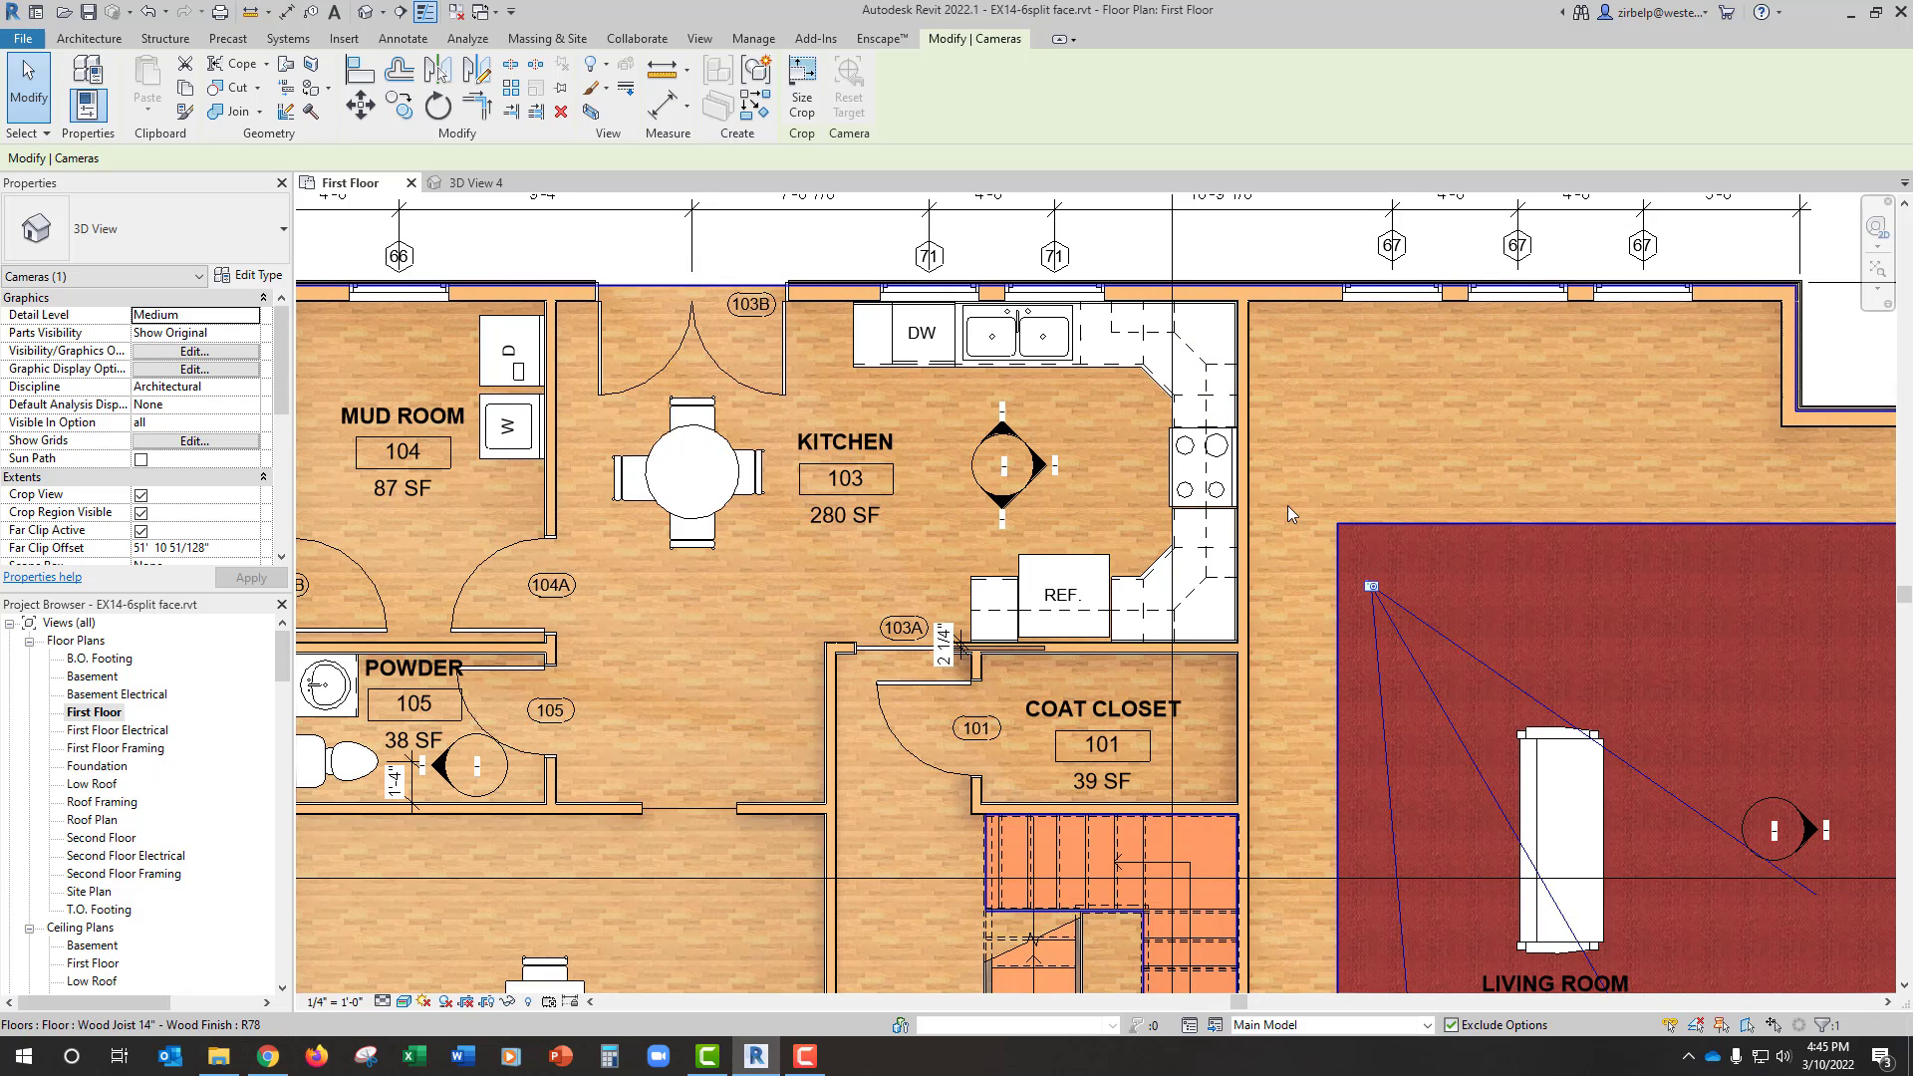
click(1044, 471)
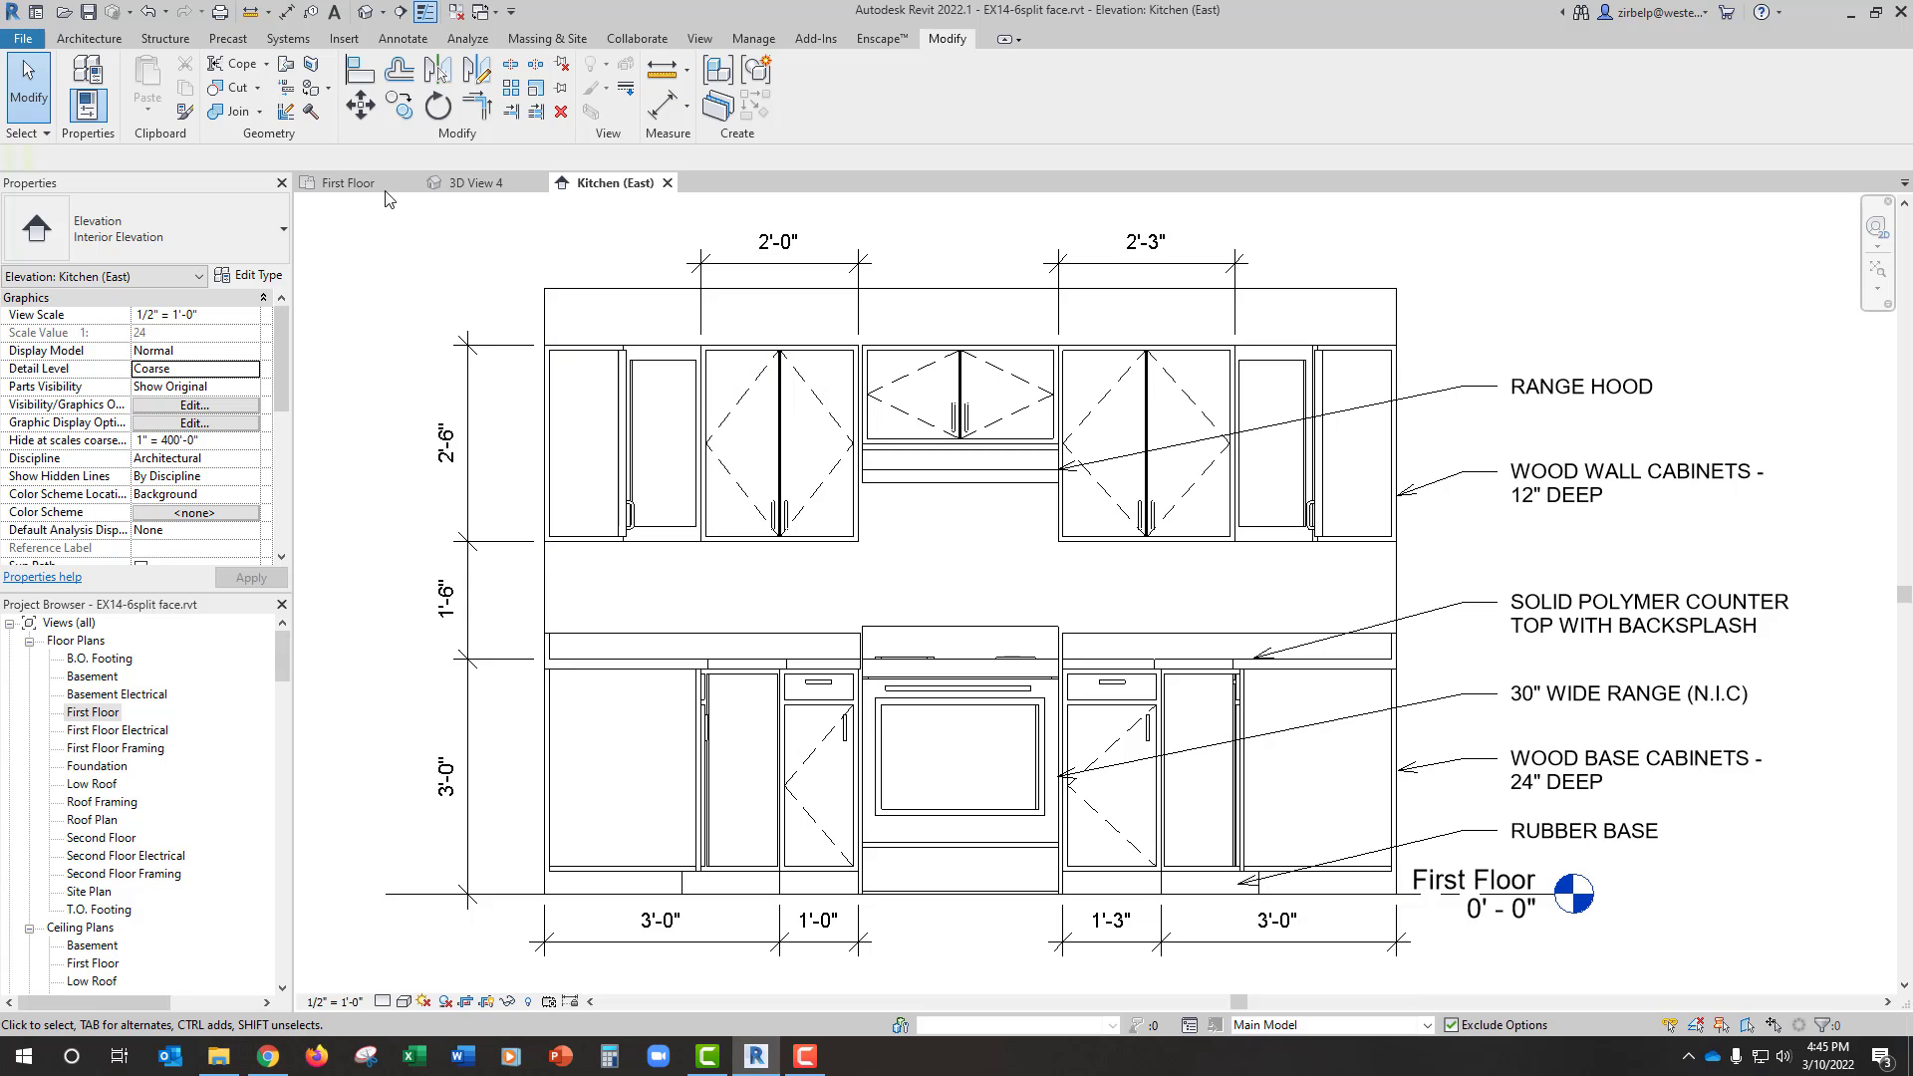
Step: Try to split the kitchen wall face with an edge-to-edge rectangle from the wall cabinets' top to the countertop's underside, and delete the splitting element
click(315, 74)
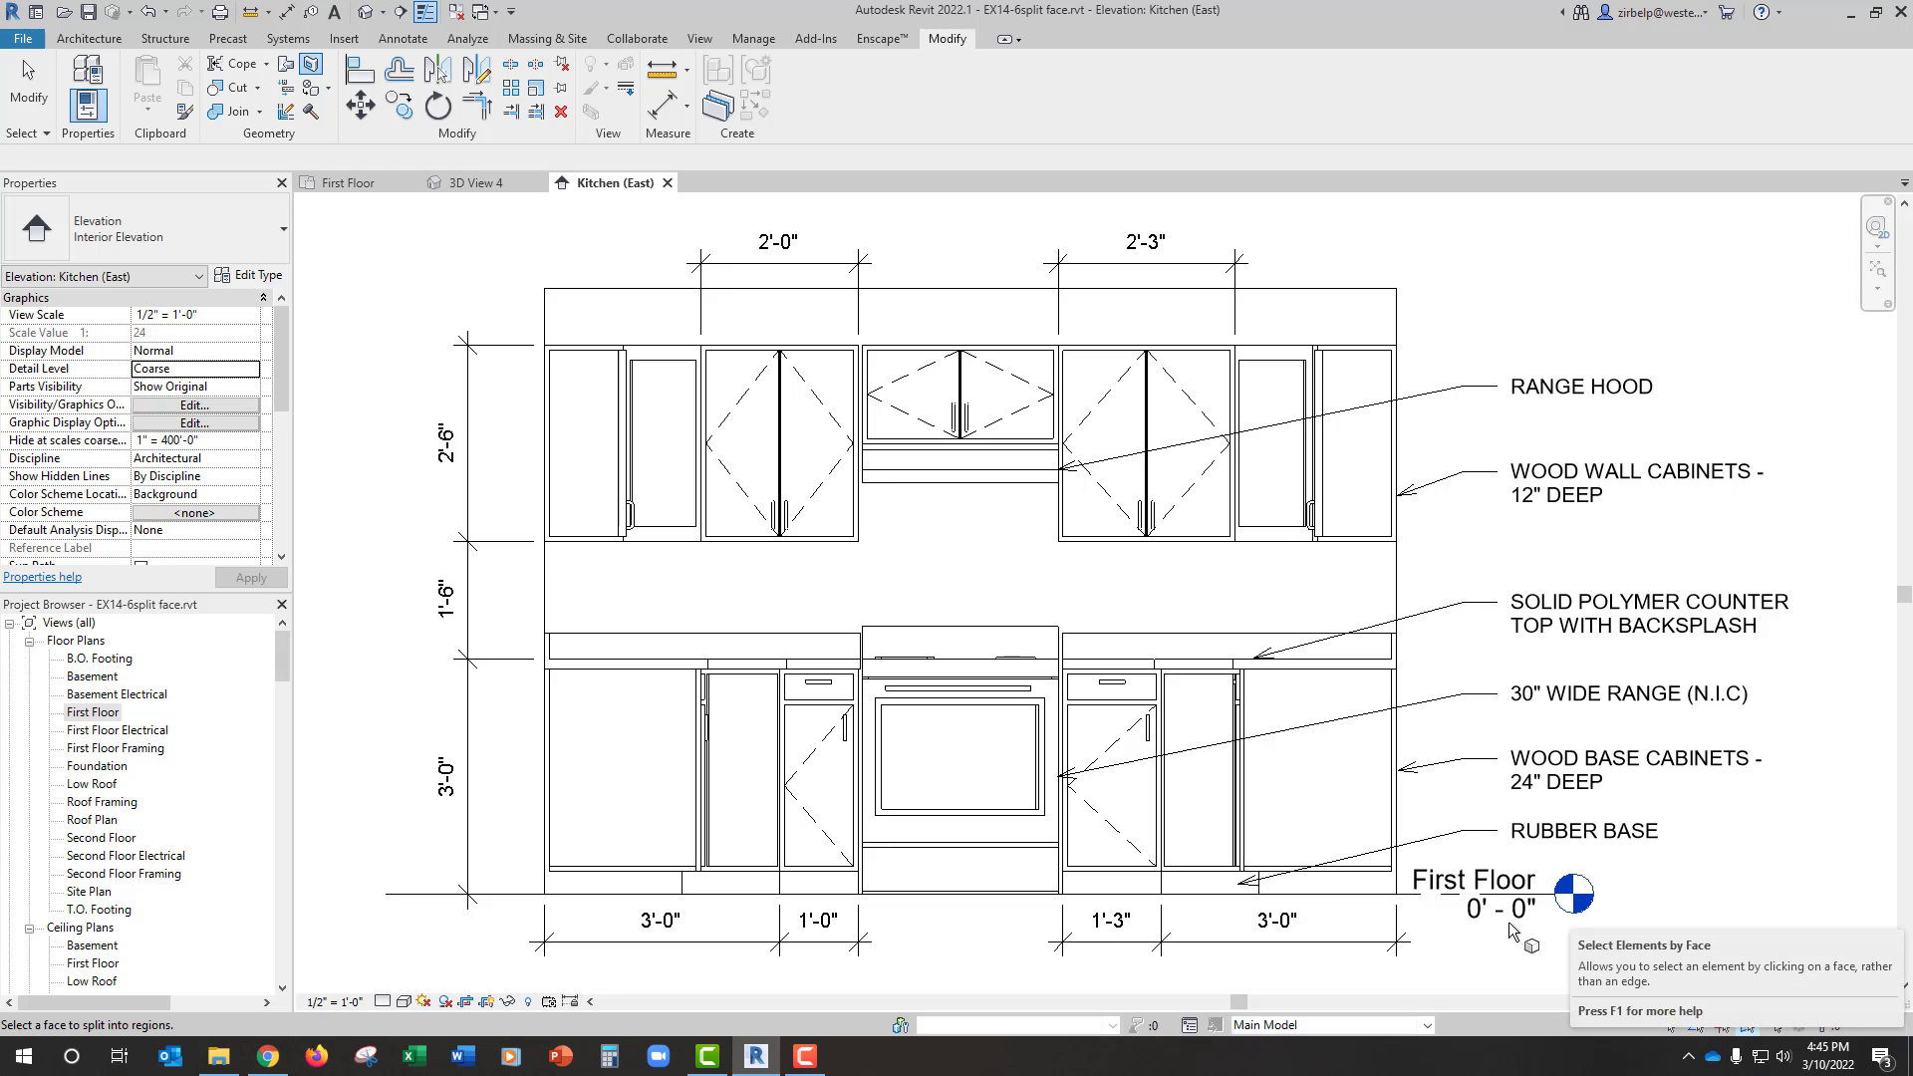
click(697, 578)
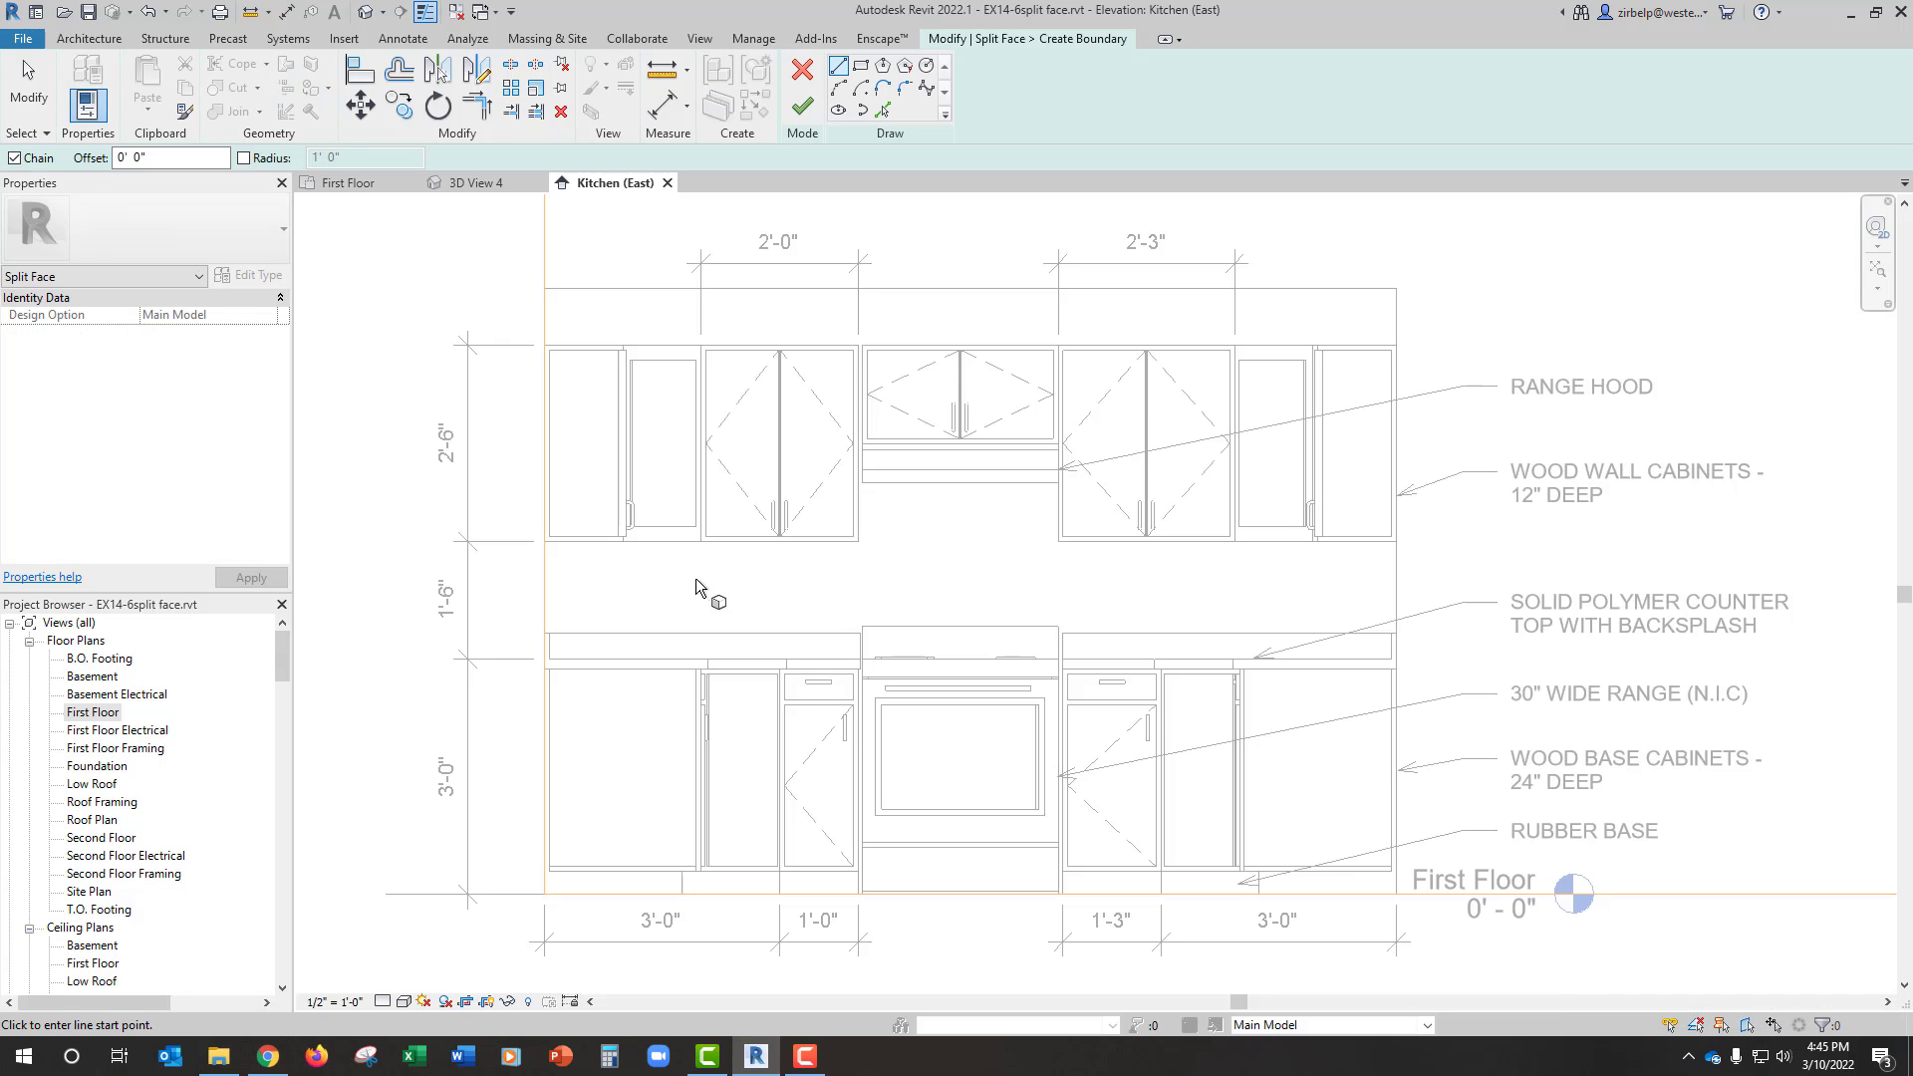
click(862, 68)
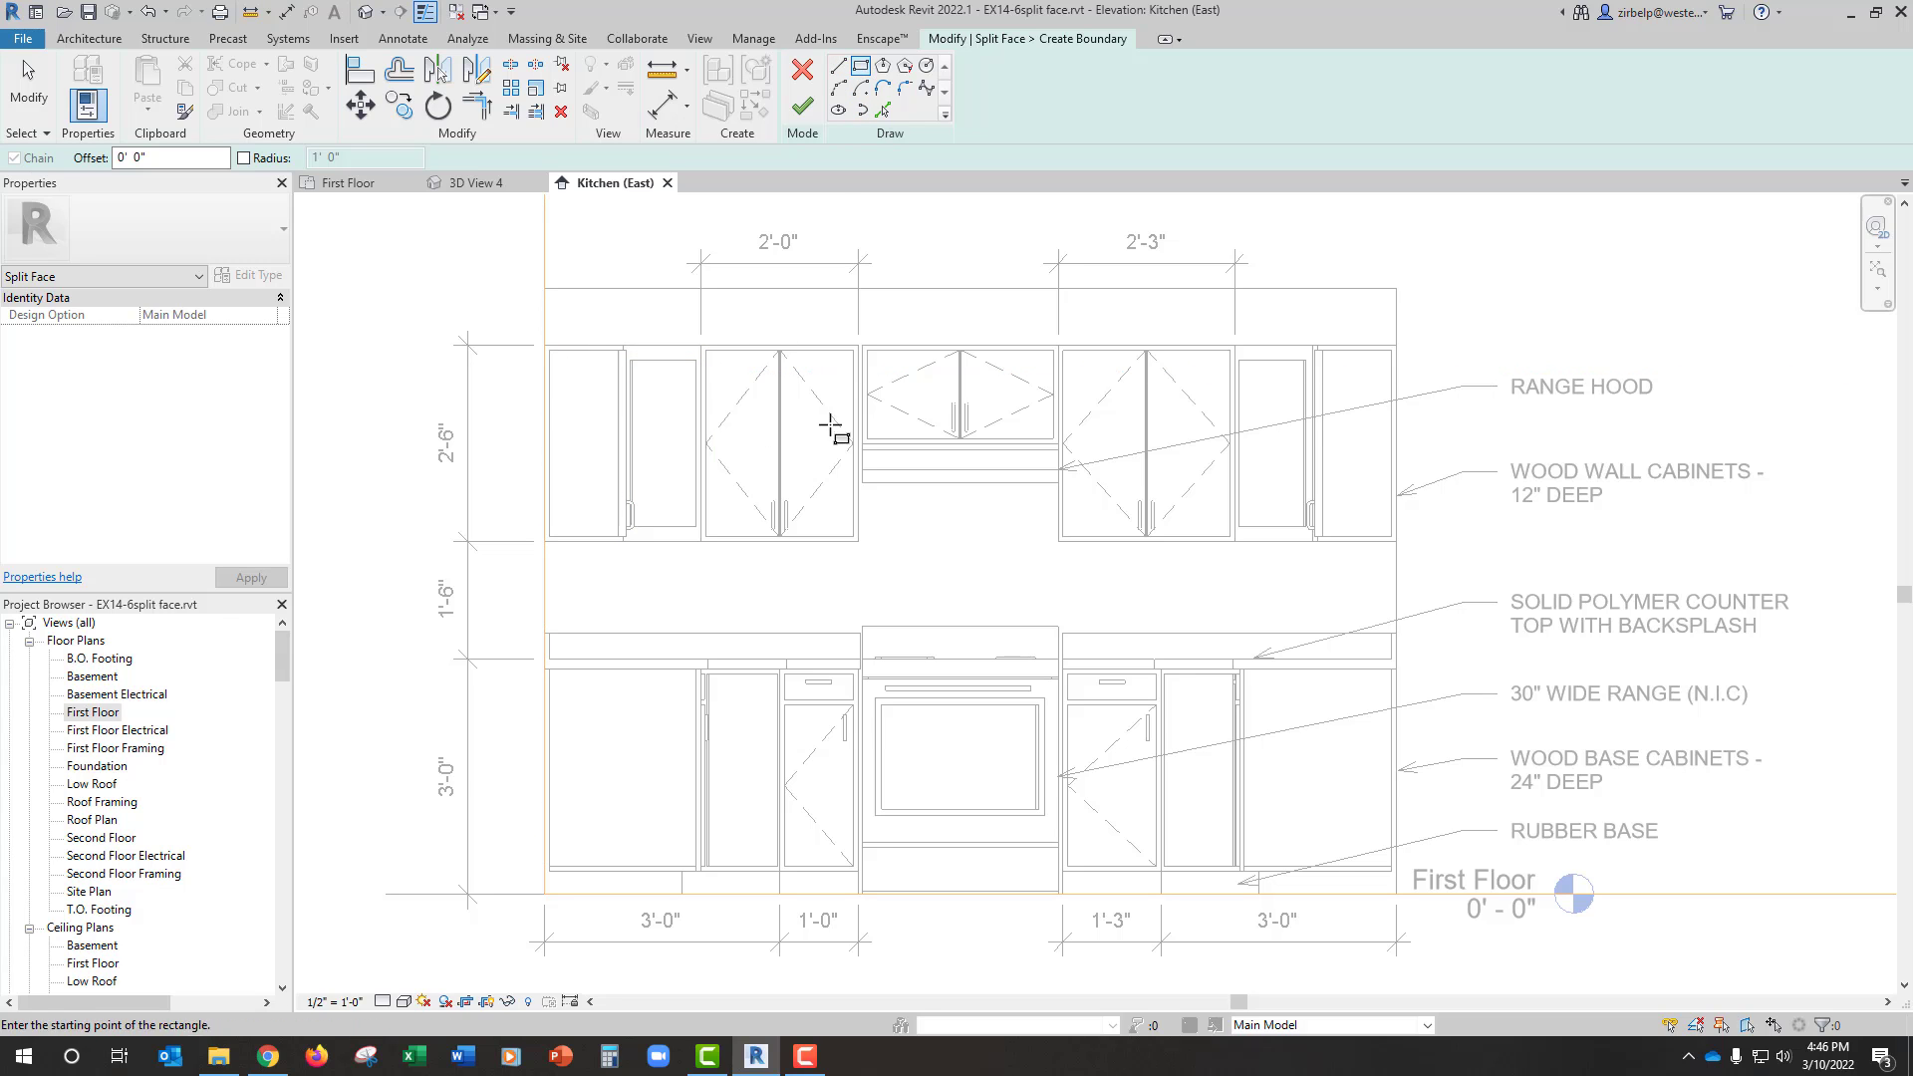
click(1397, 346)
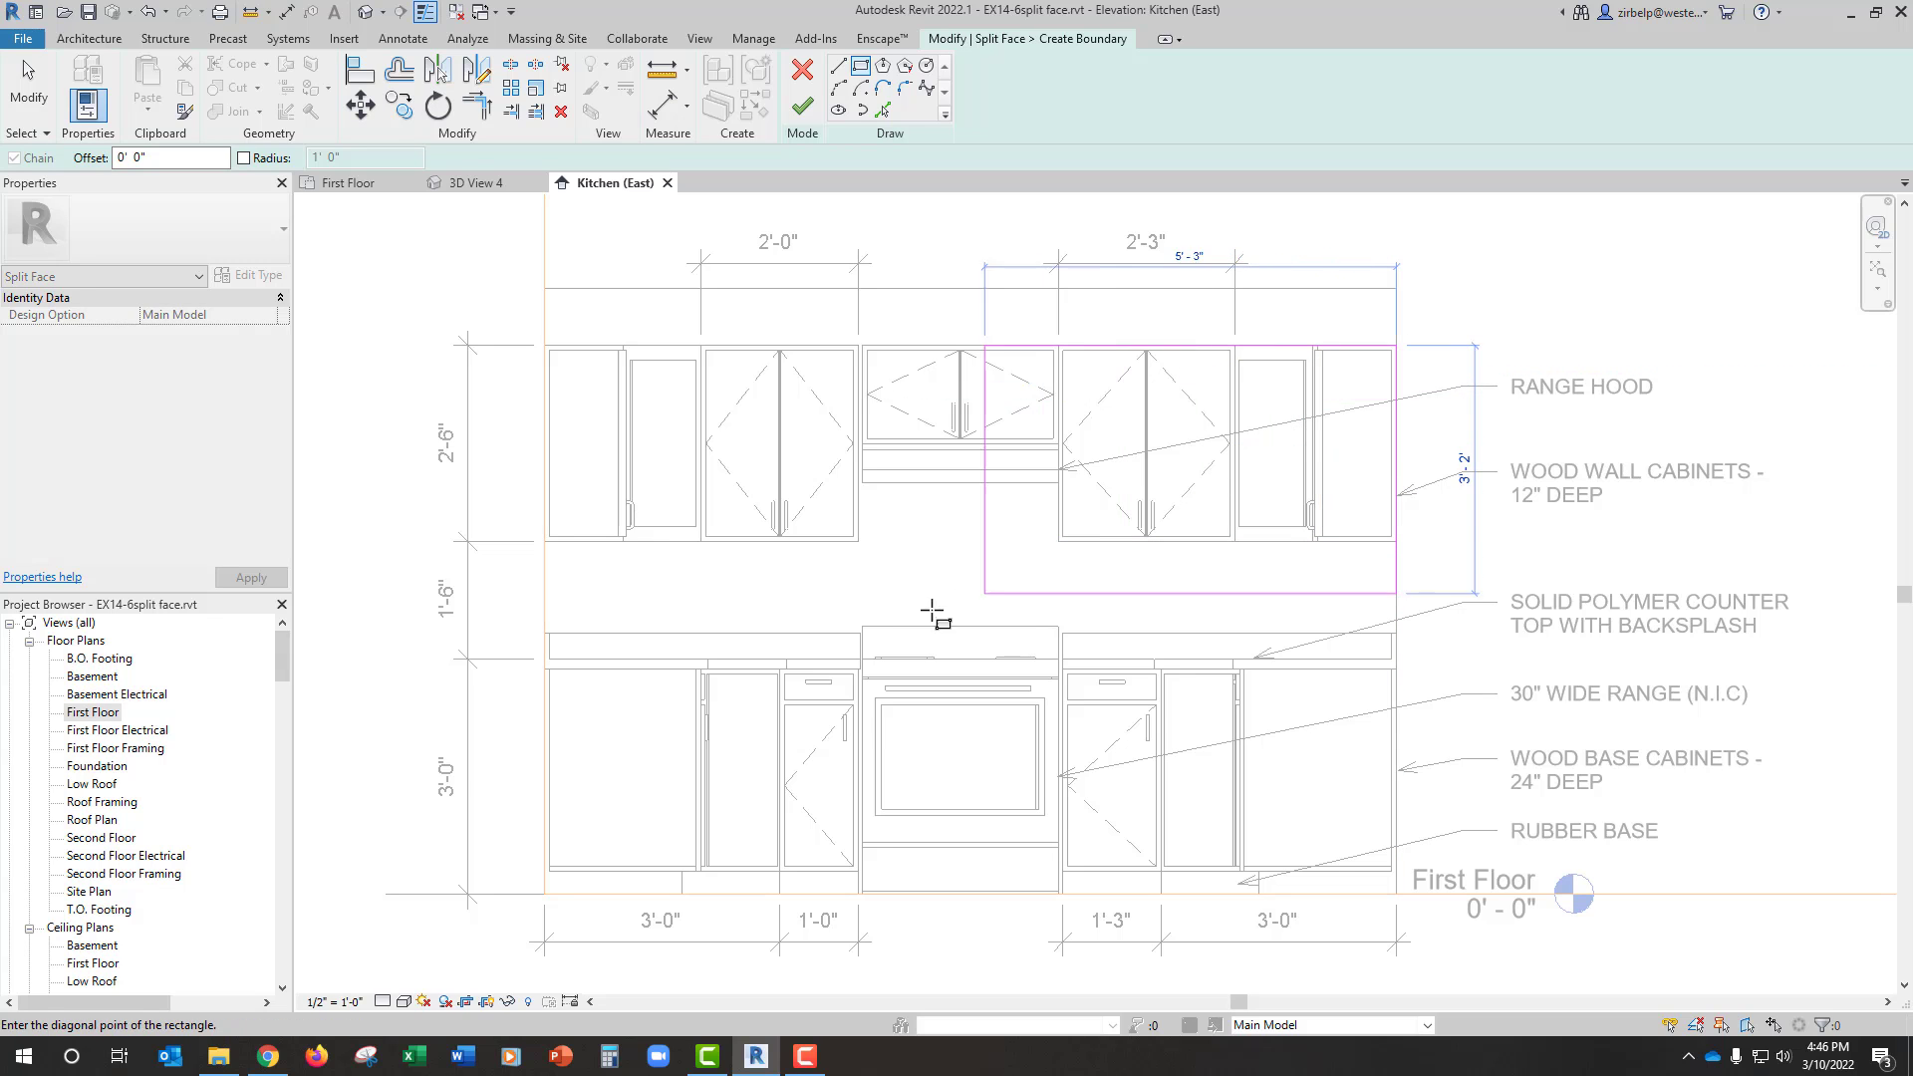
click(544, 668)
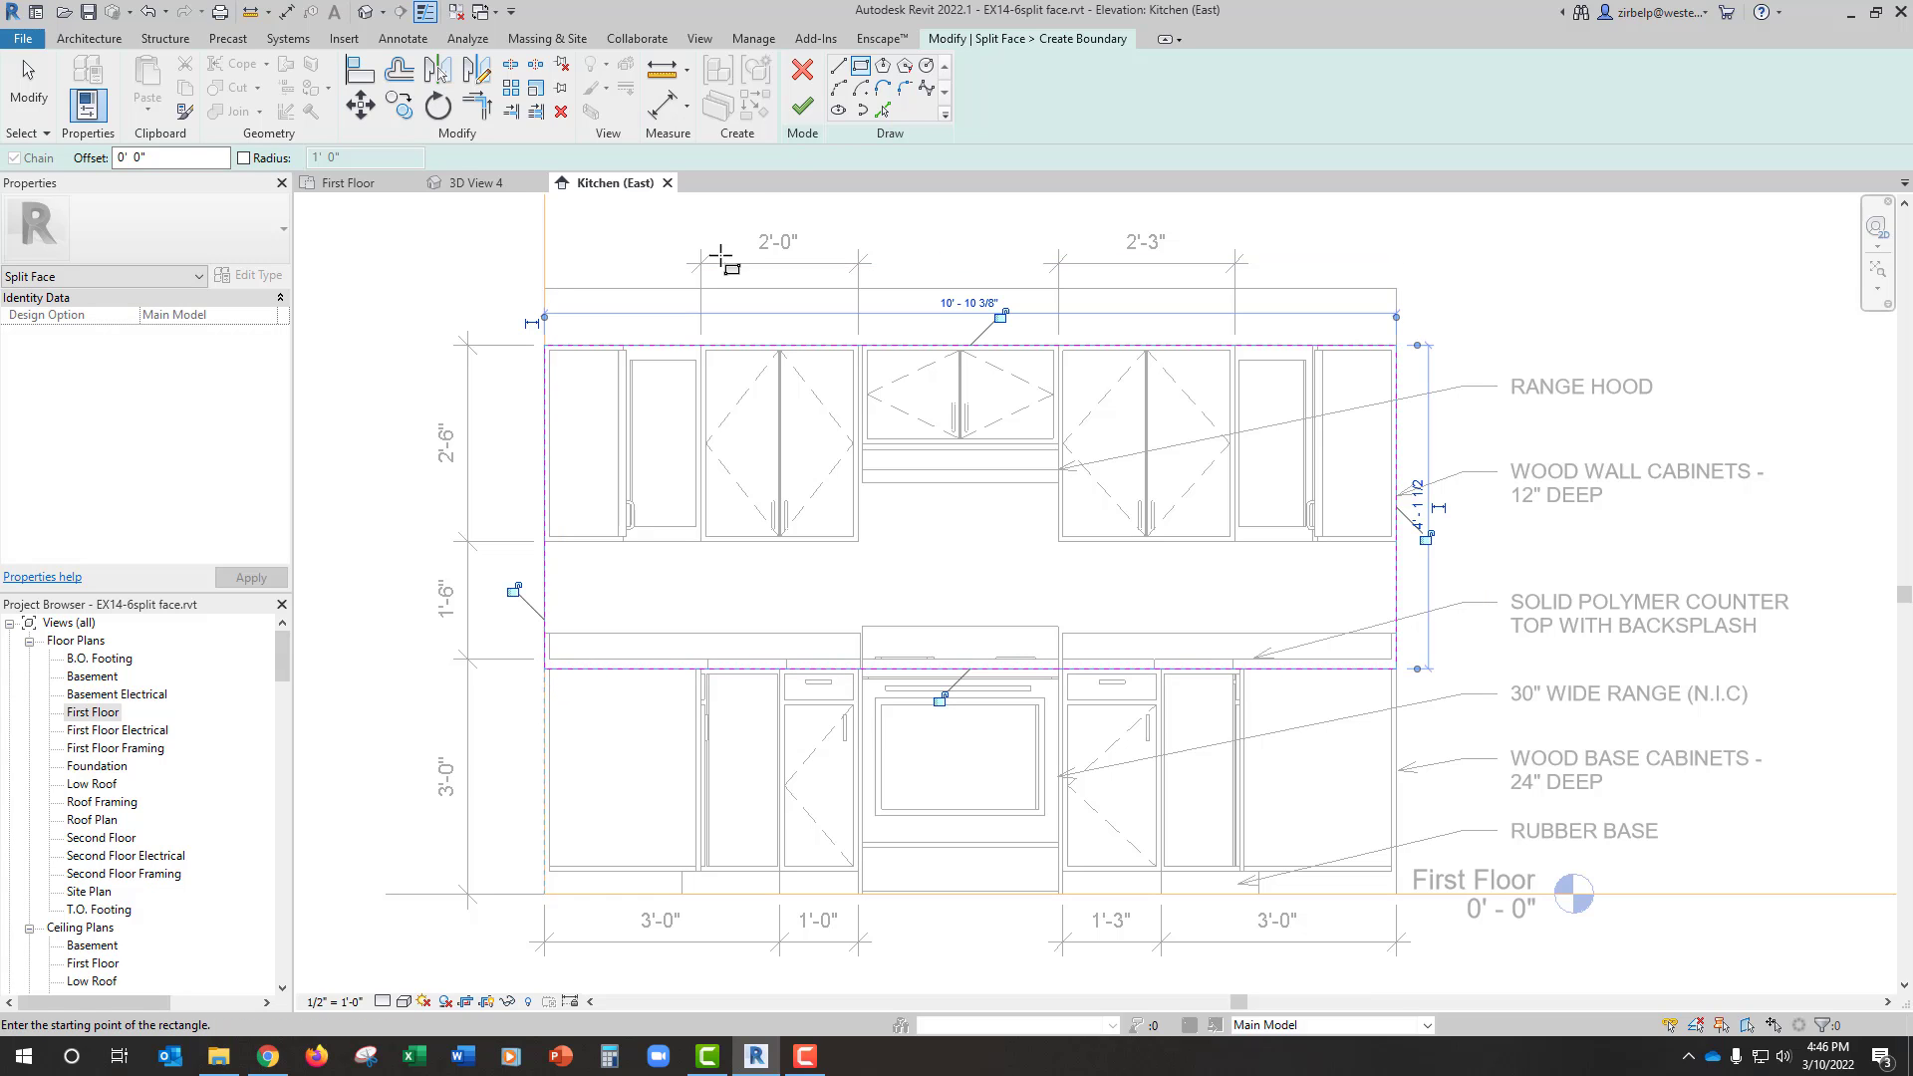
click(808, 114)
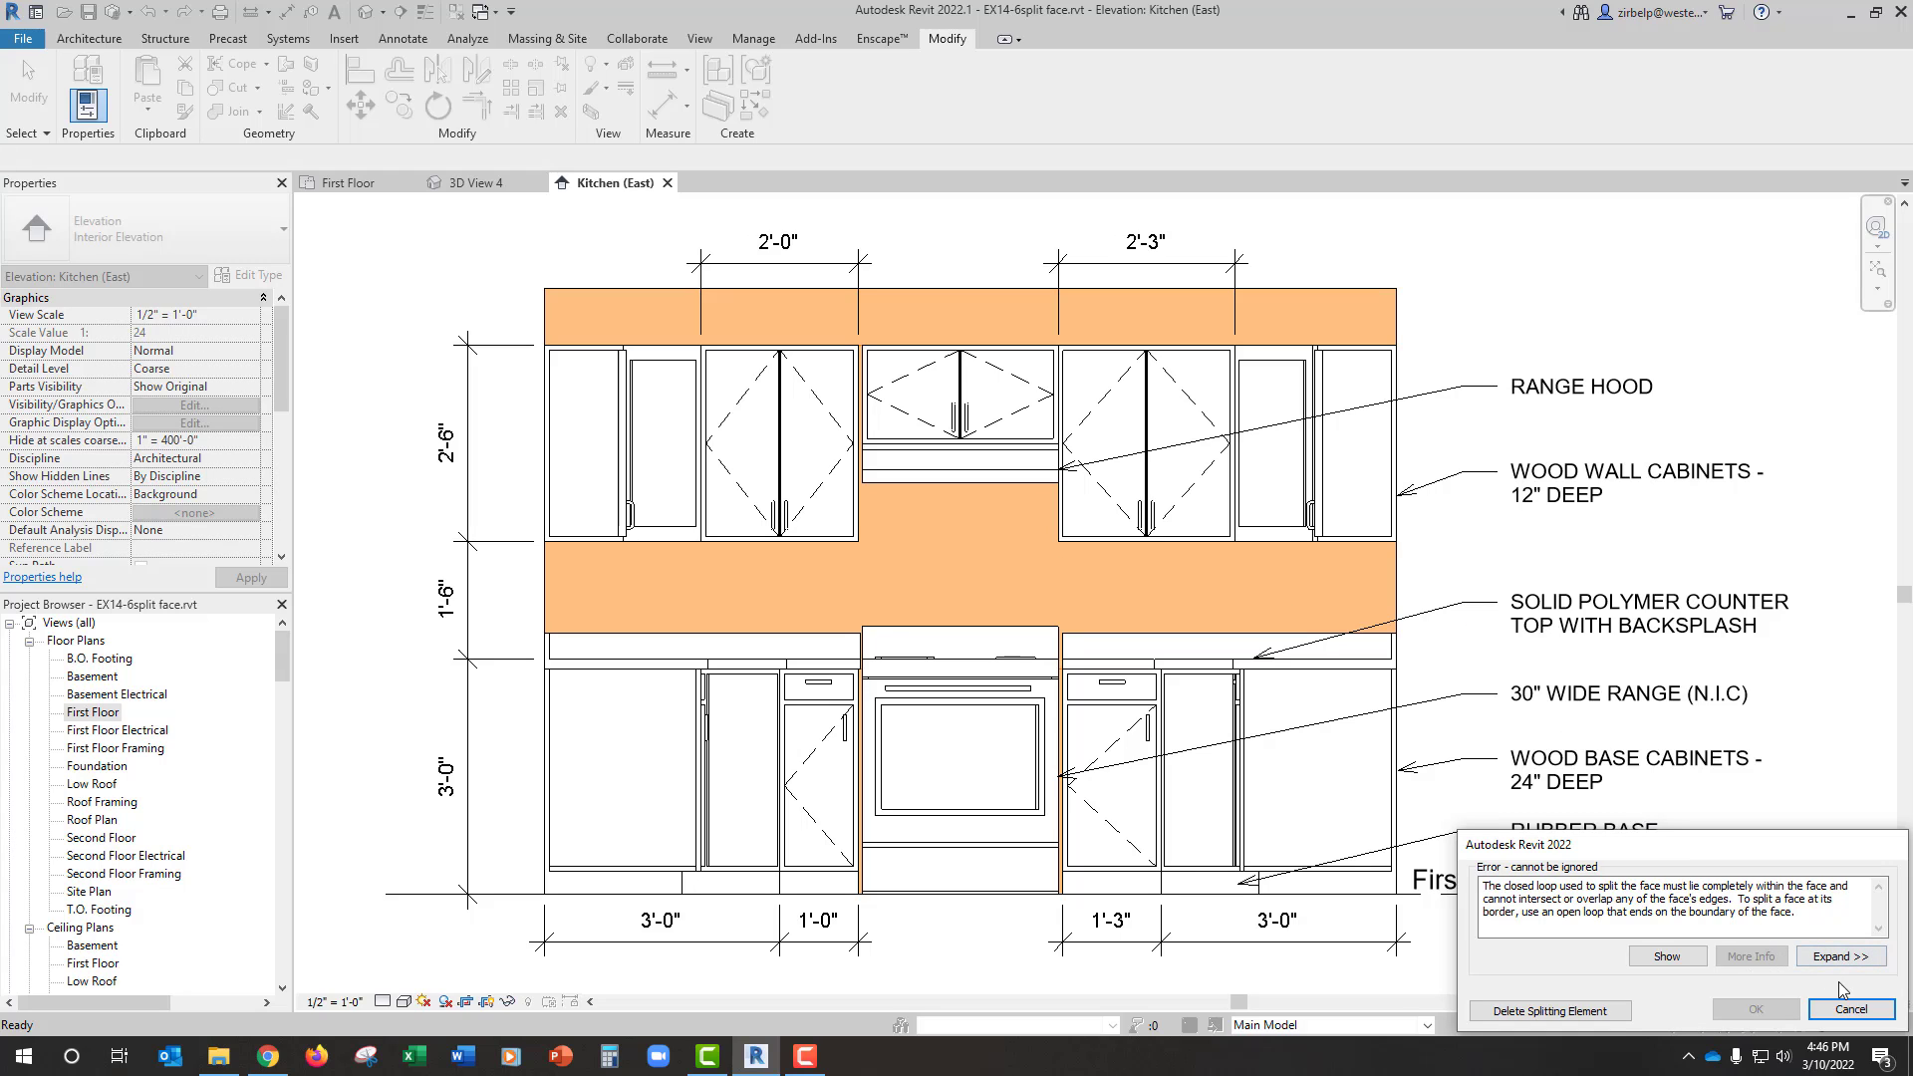
click(1586, 1020)
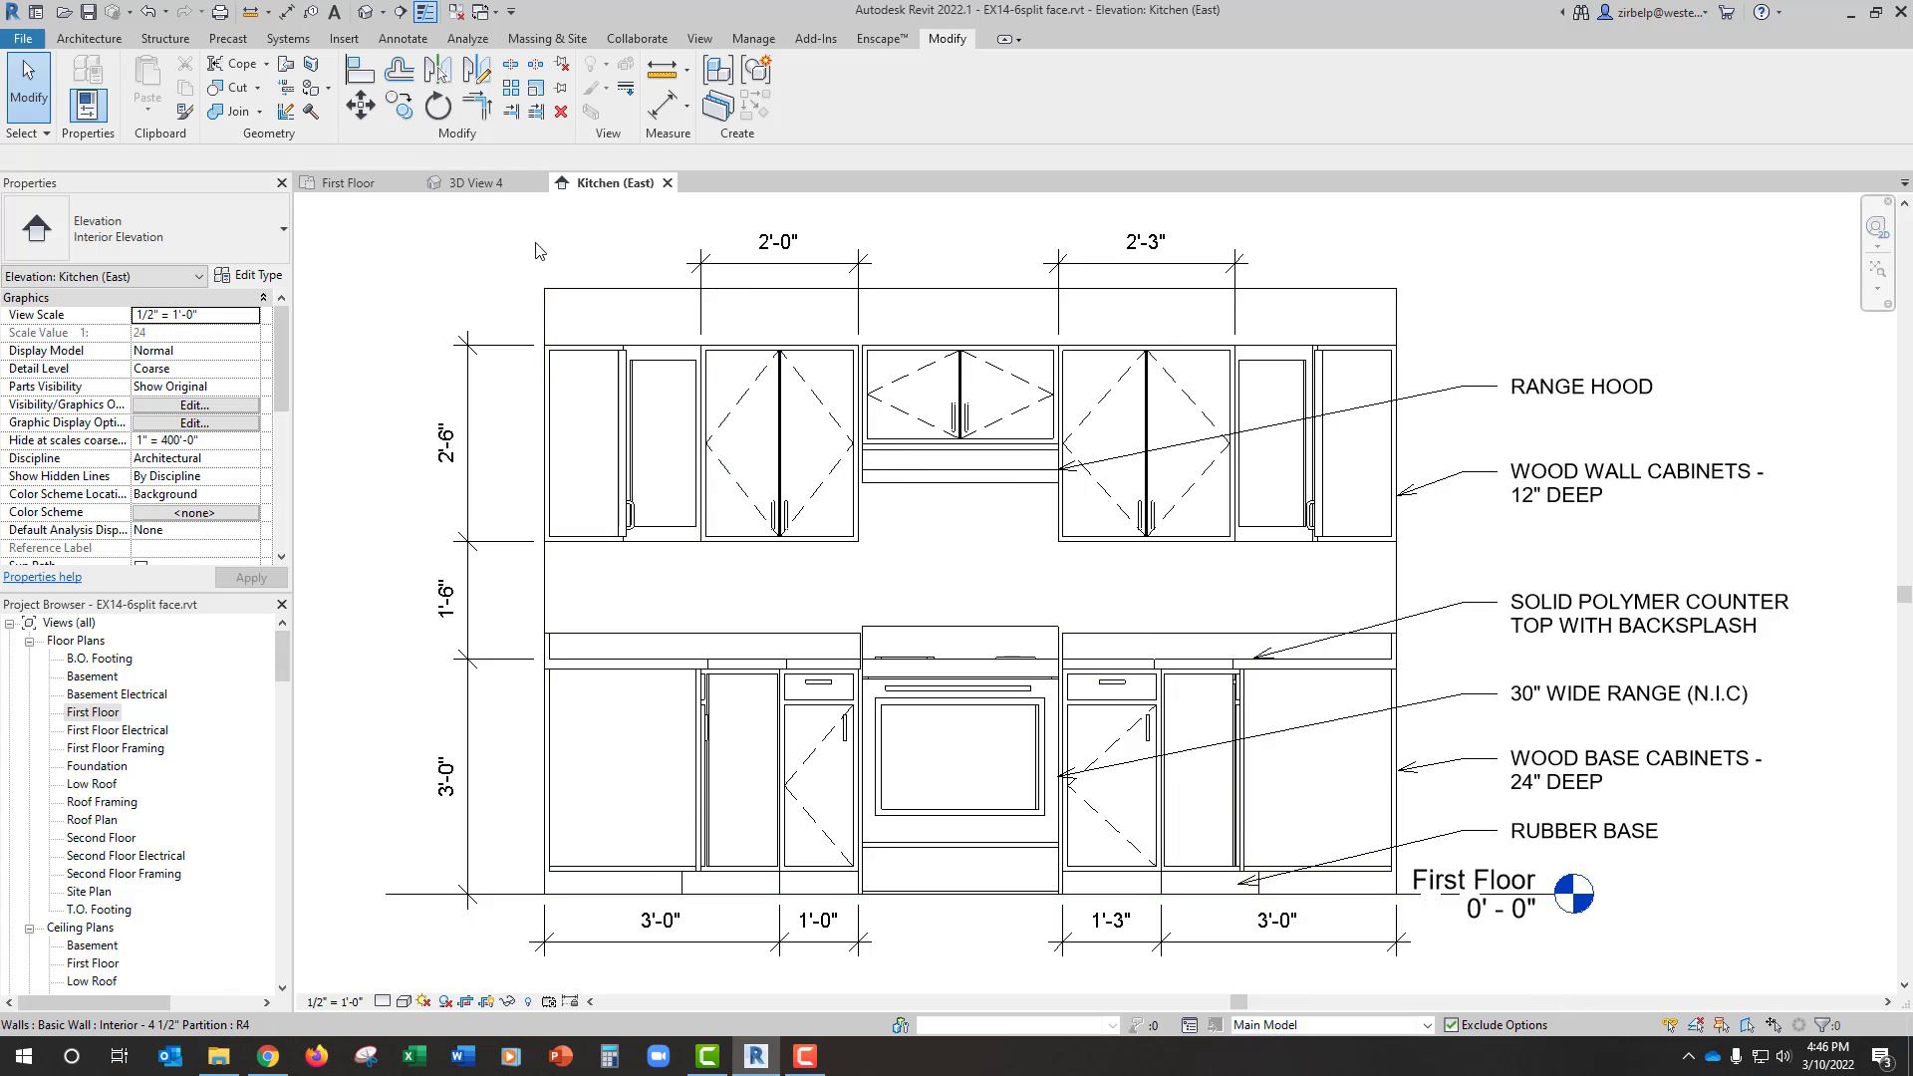
Step: Split the kitchen wall face with two edge-to-edge horizontal lines, one at the wall cabinets' mid-height and one at the countertop's underside
click(310, 64)
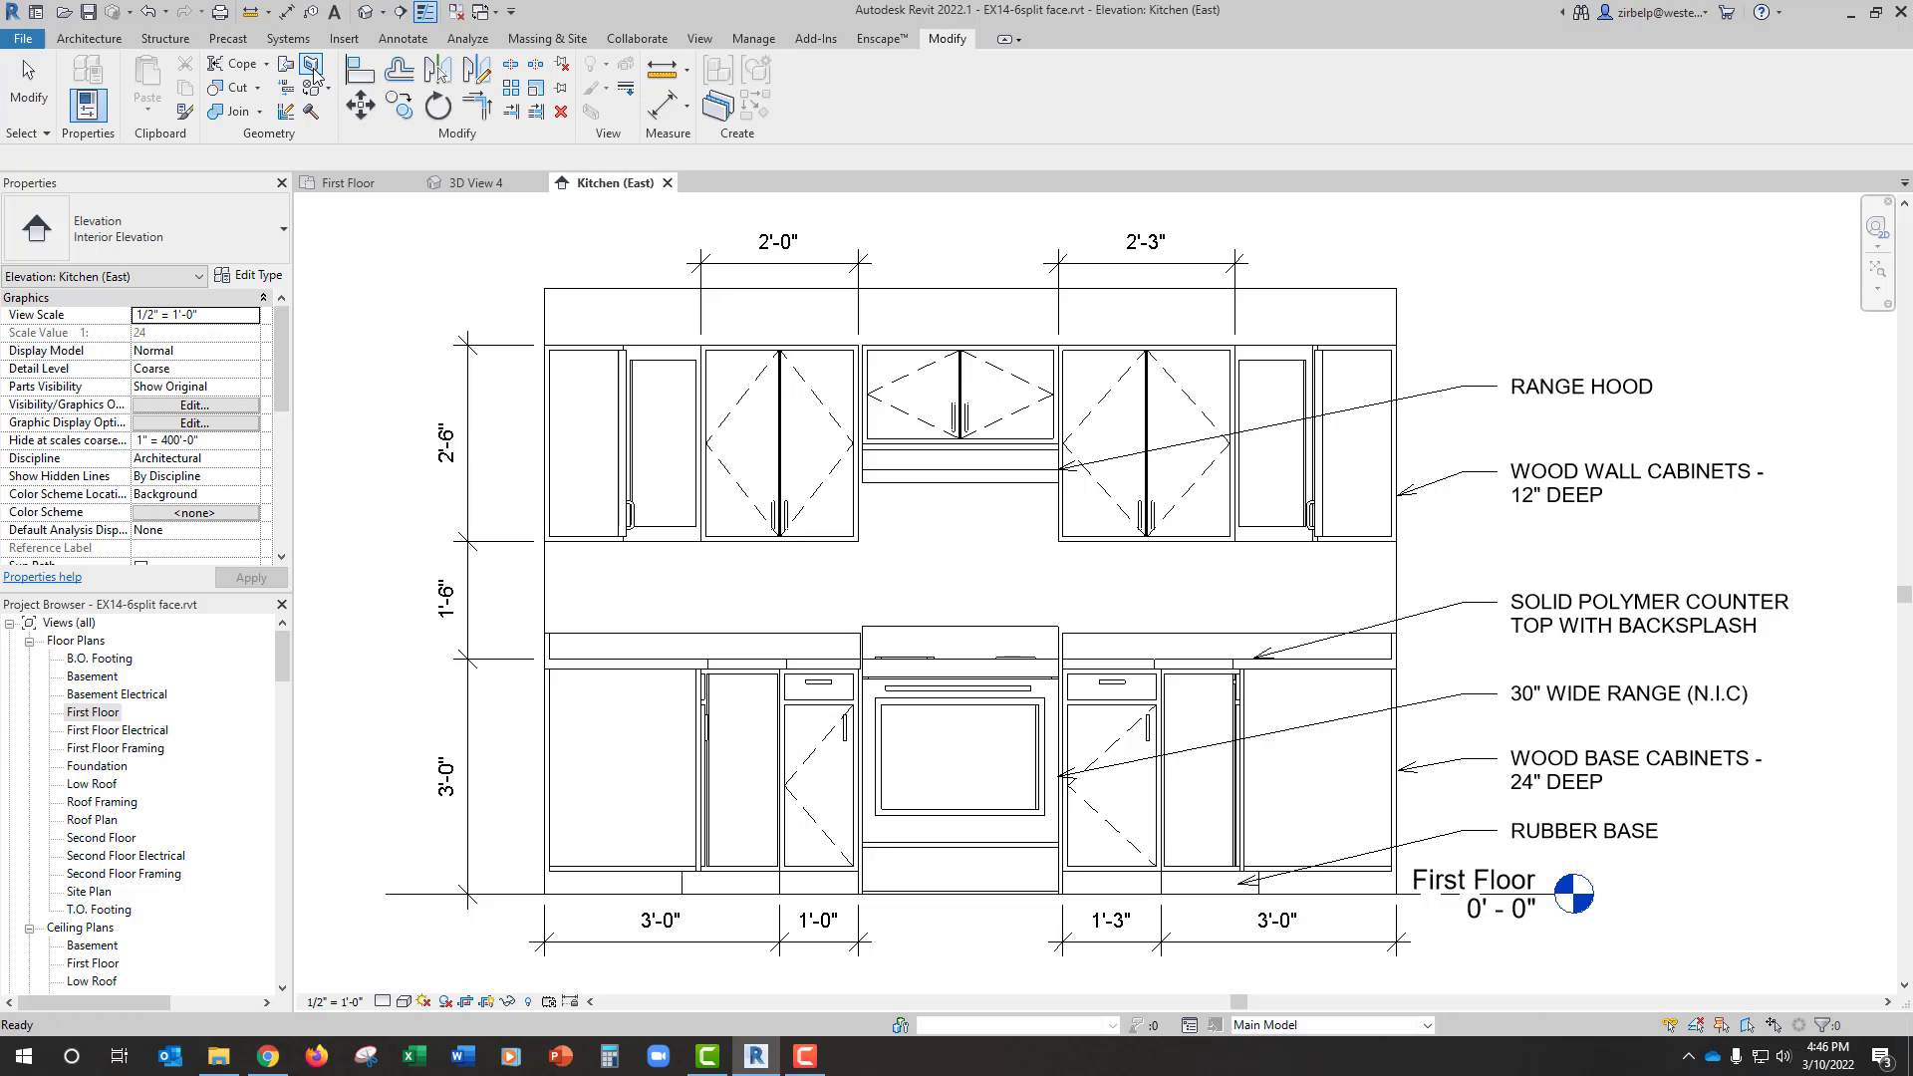
click(938, 576)
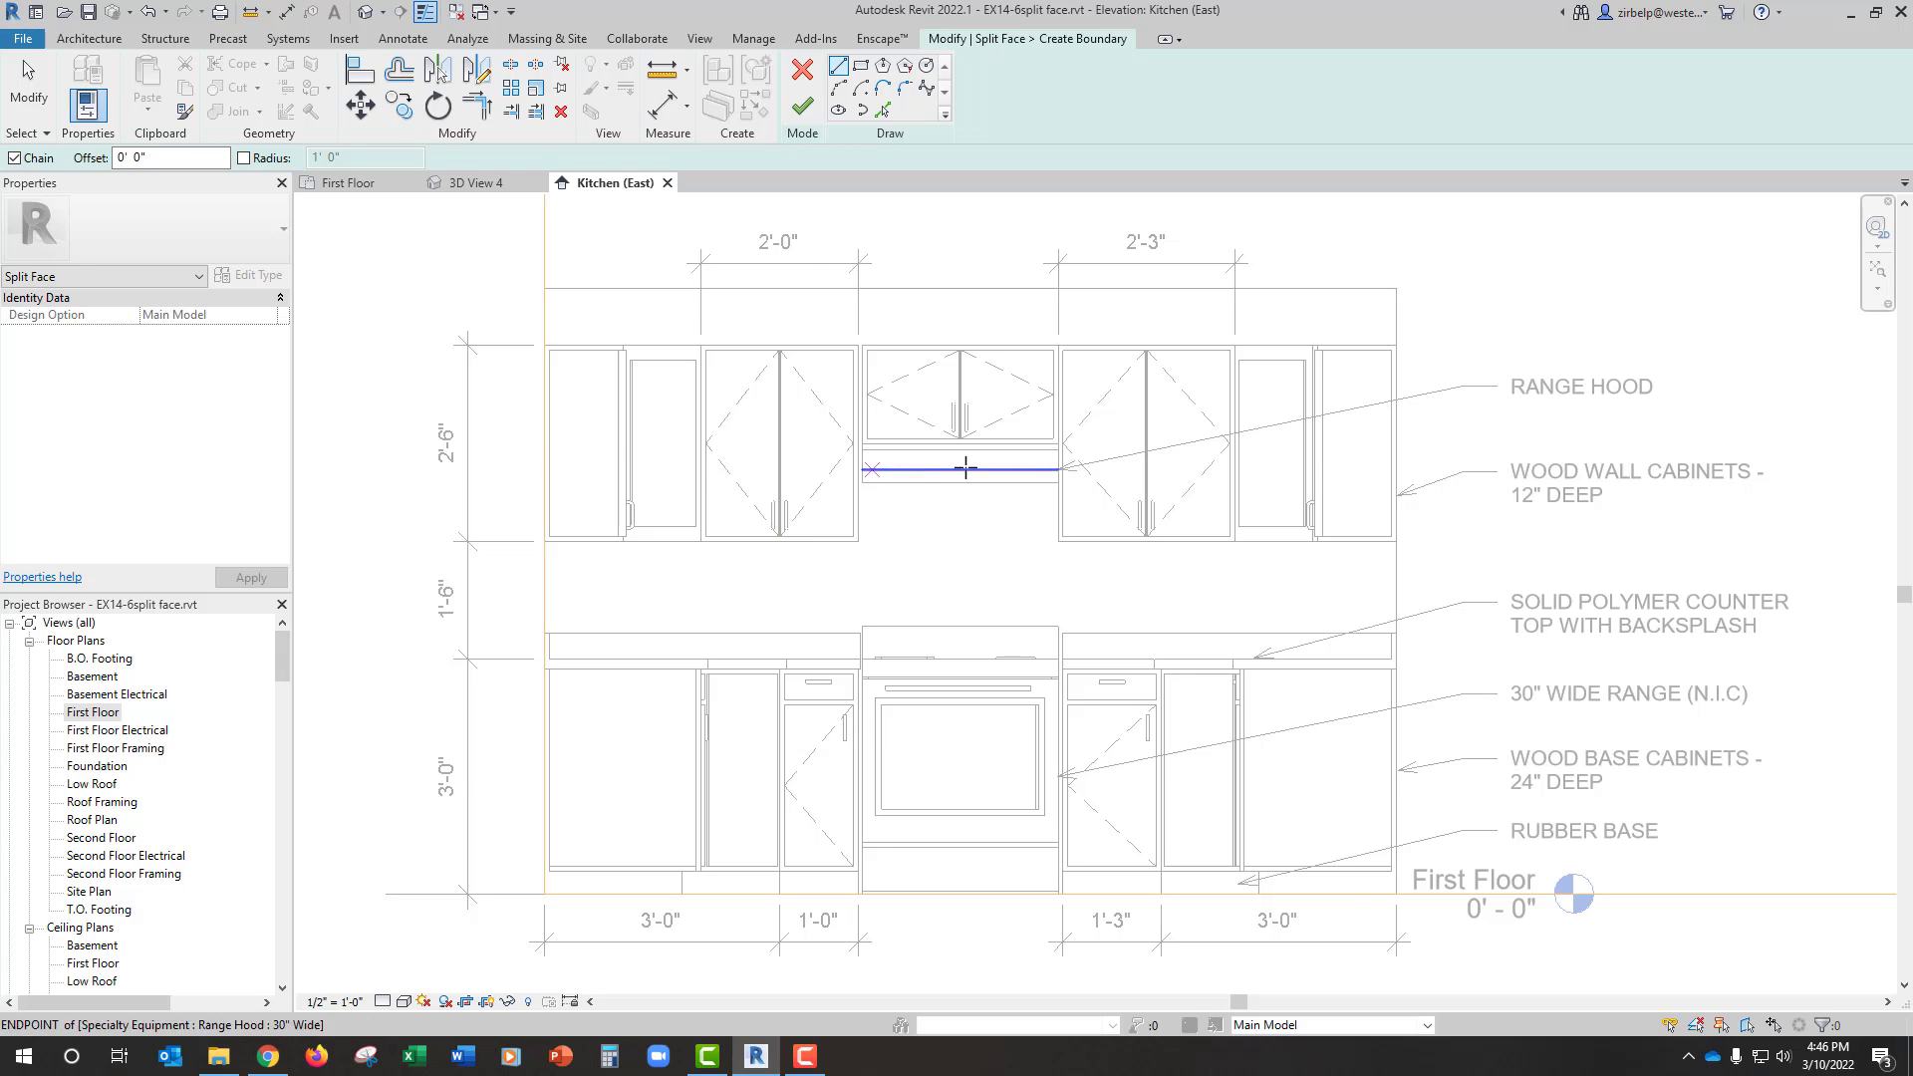
click(1397, 444)
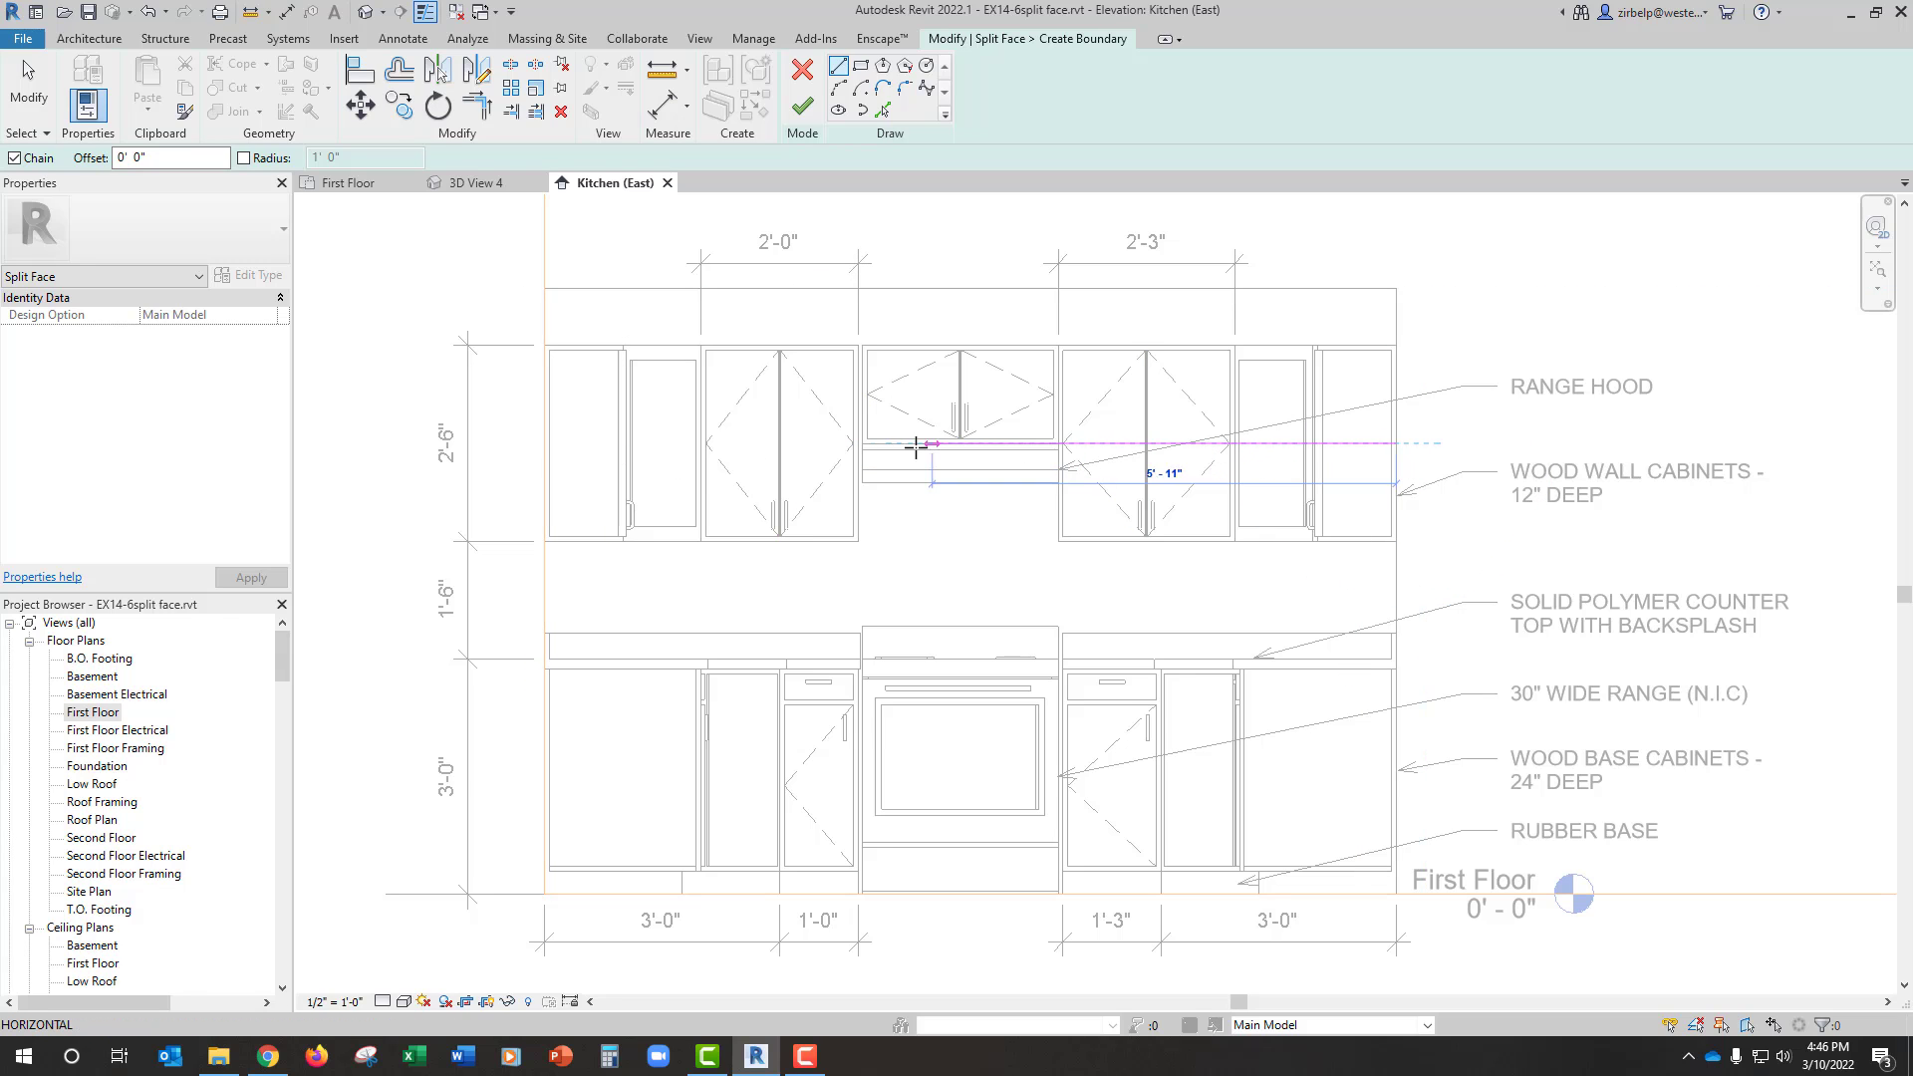
click(549, 443)
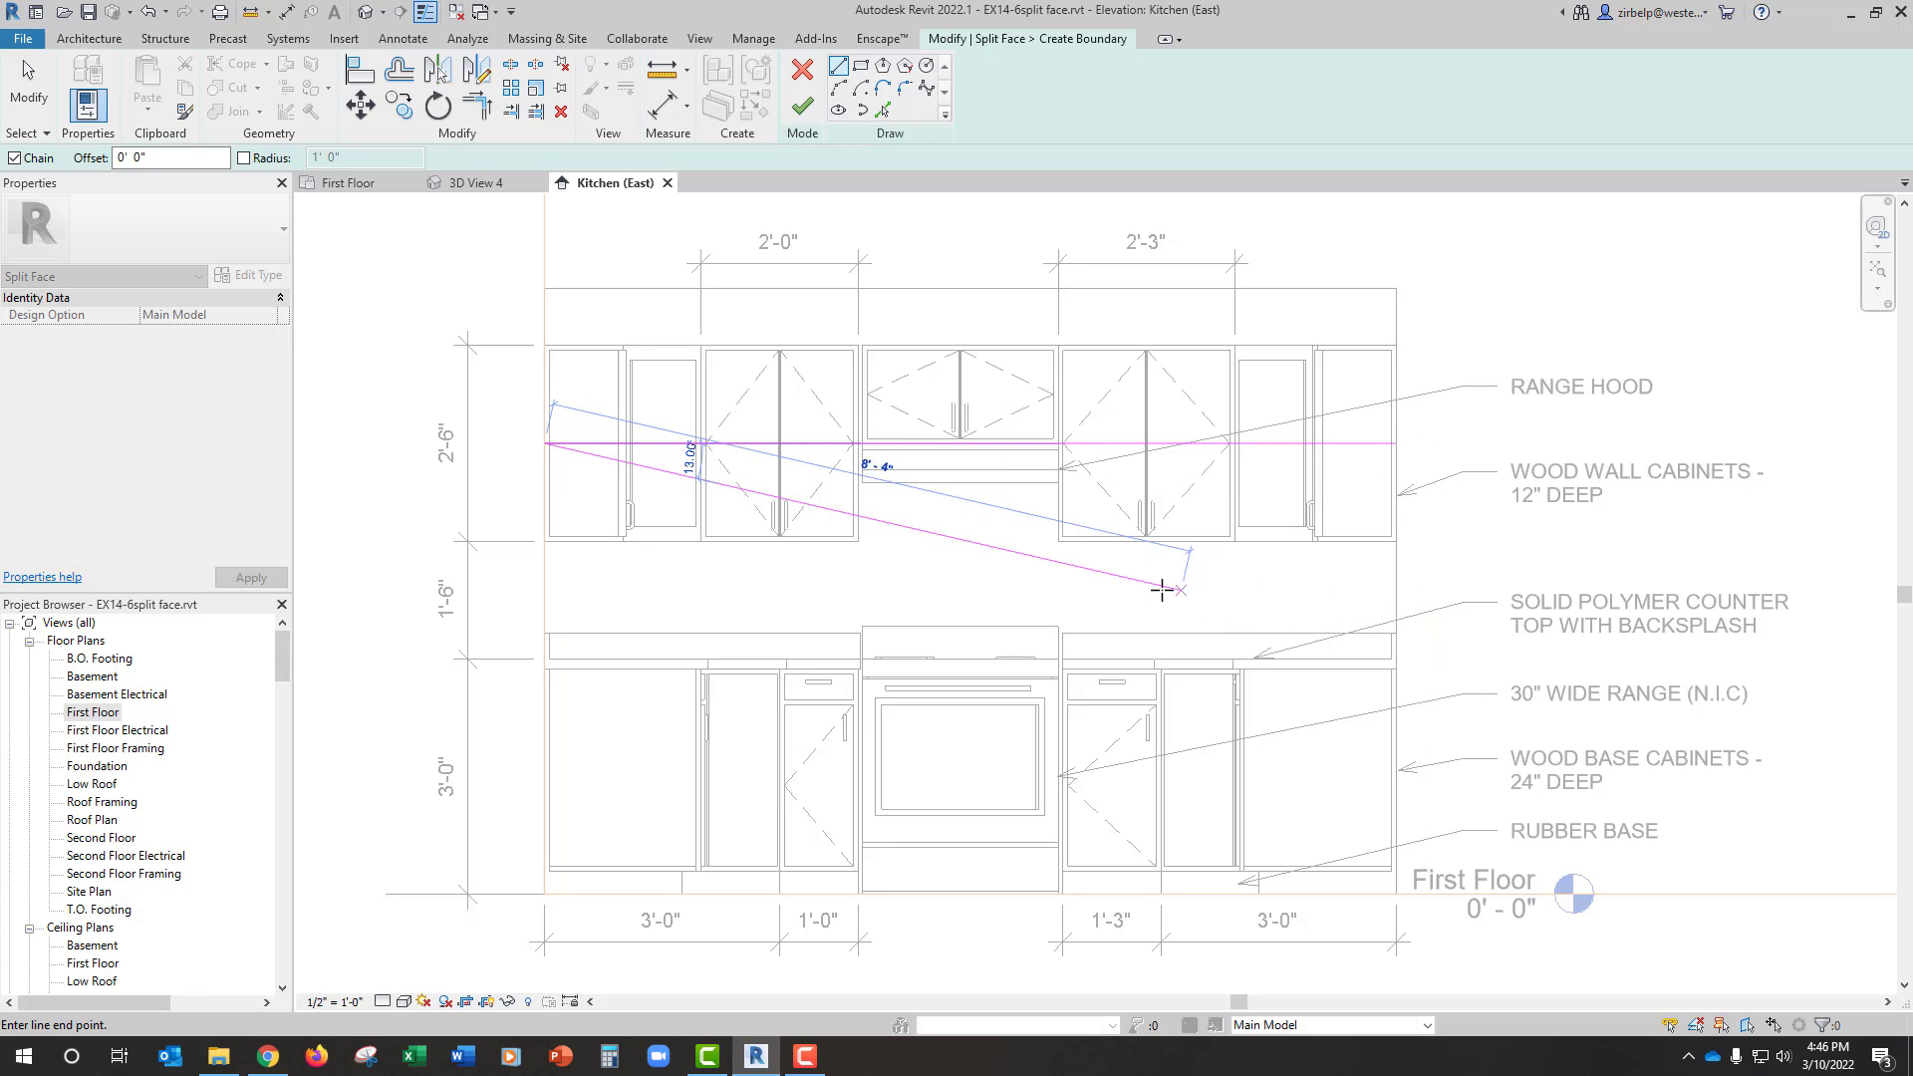
key(Escape)
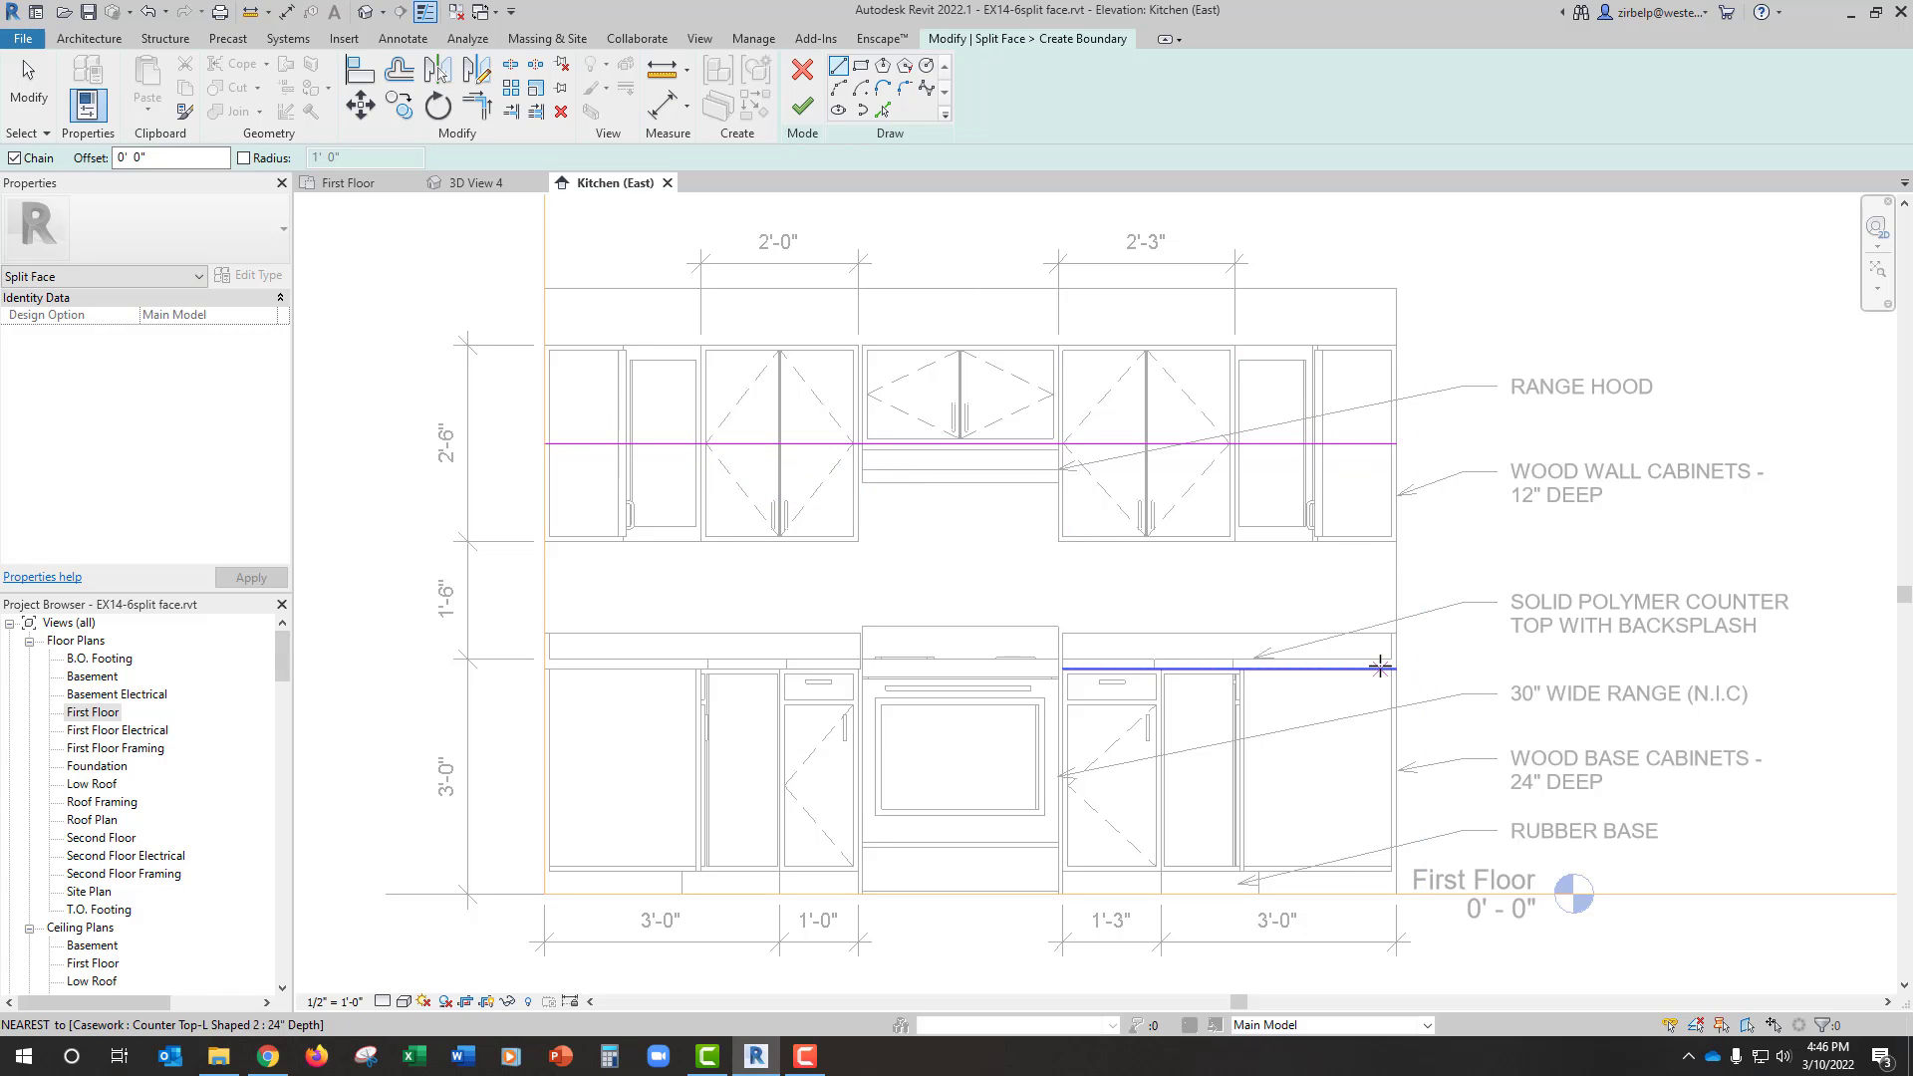
click(1396, 668)
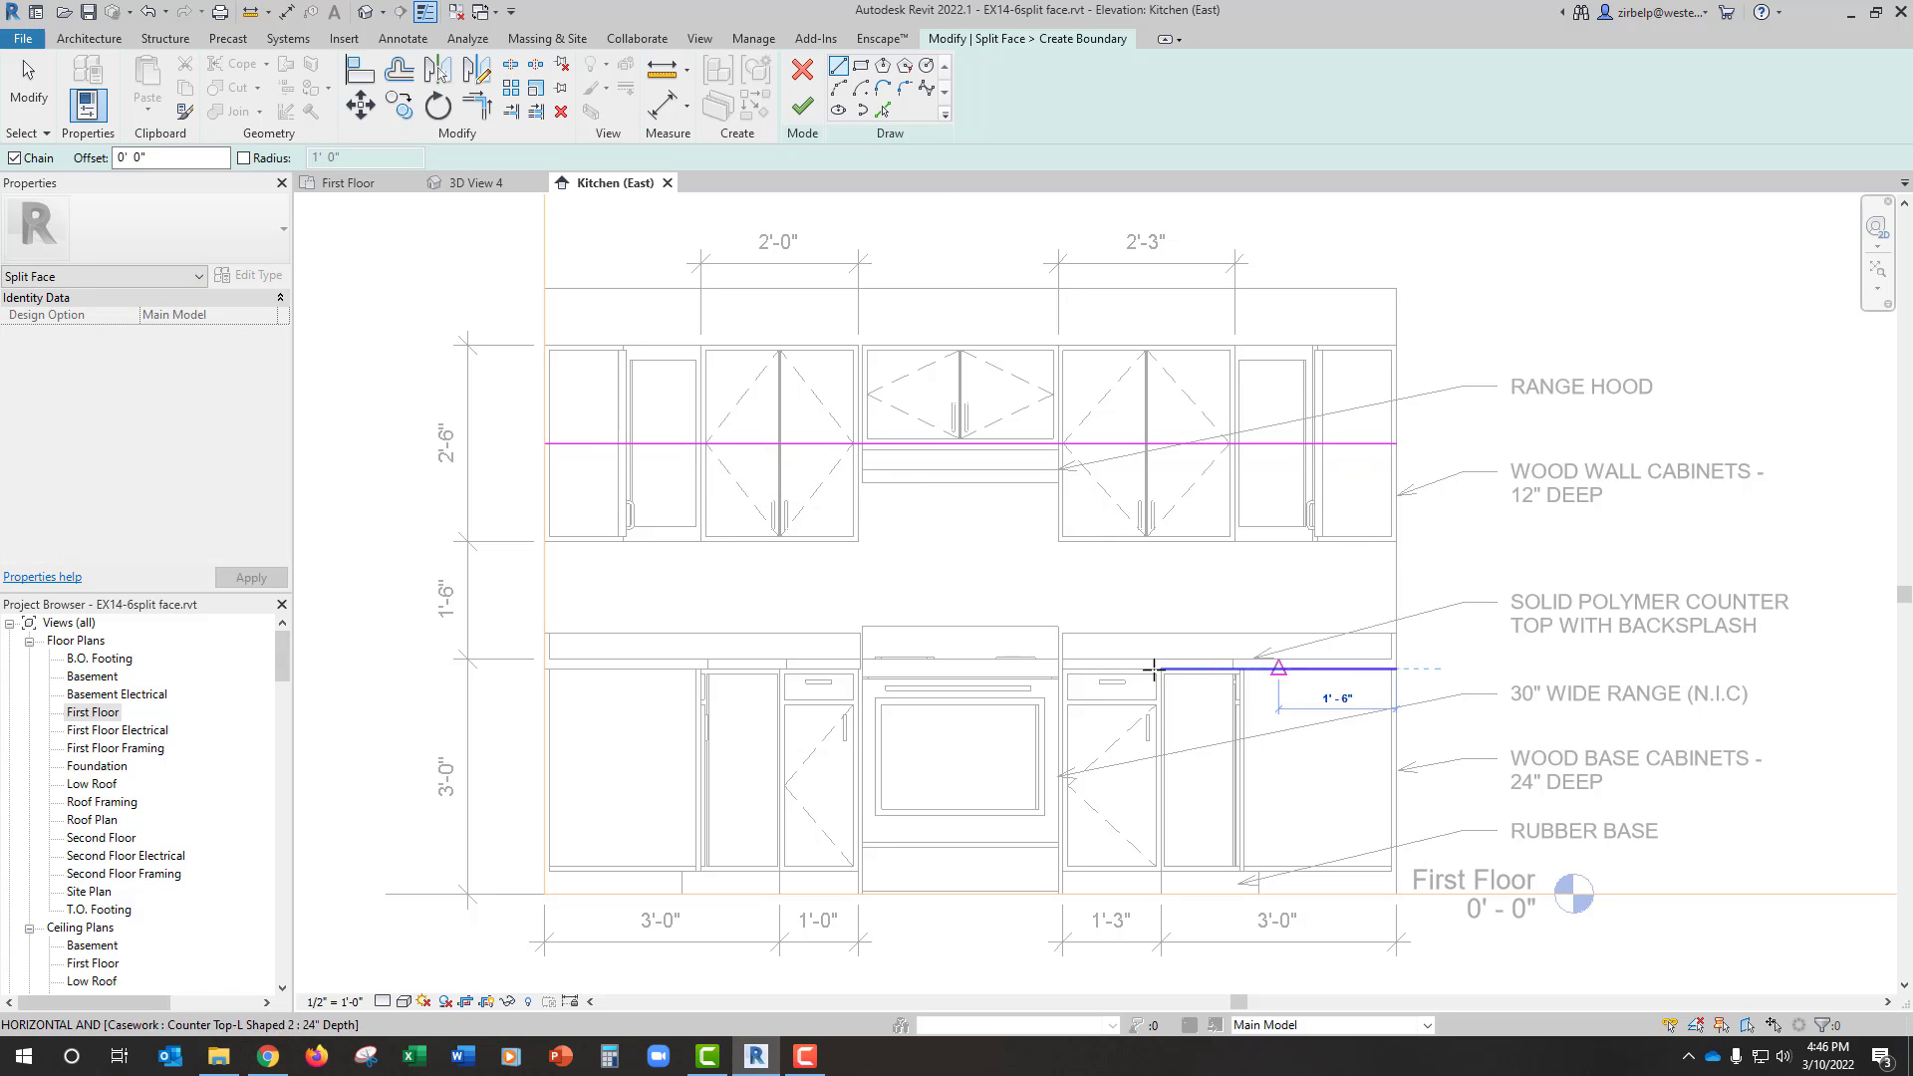
click(545, 668)
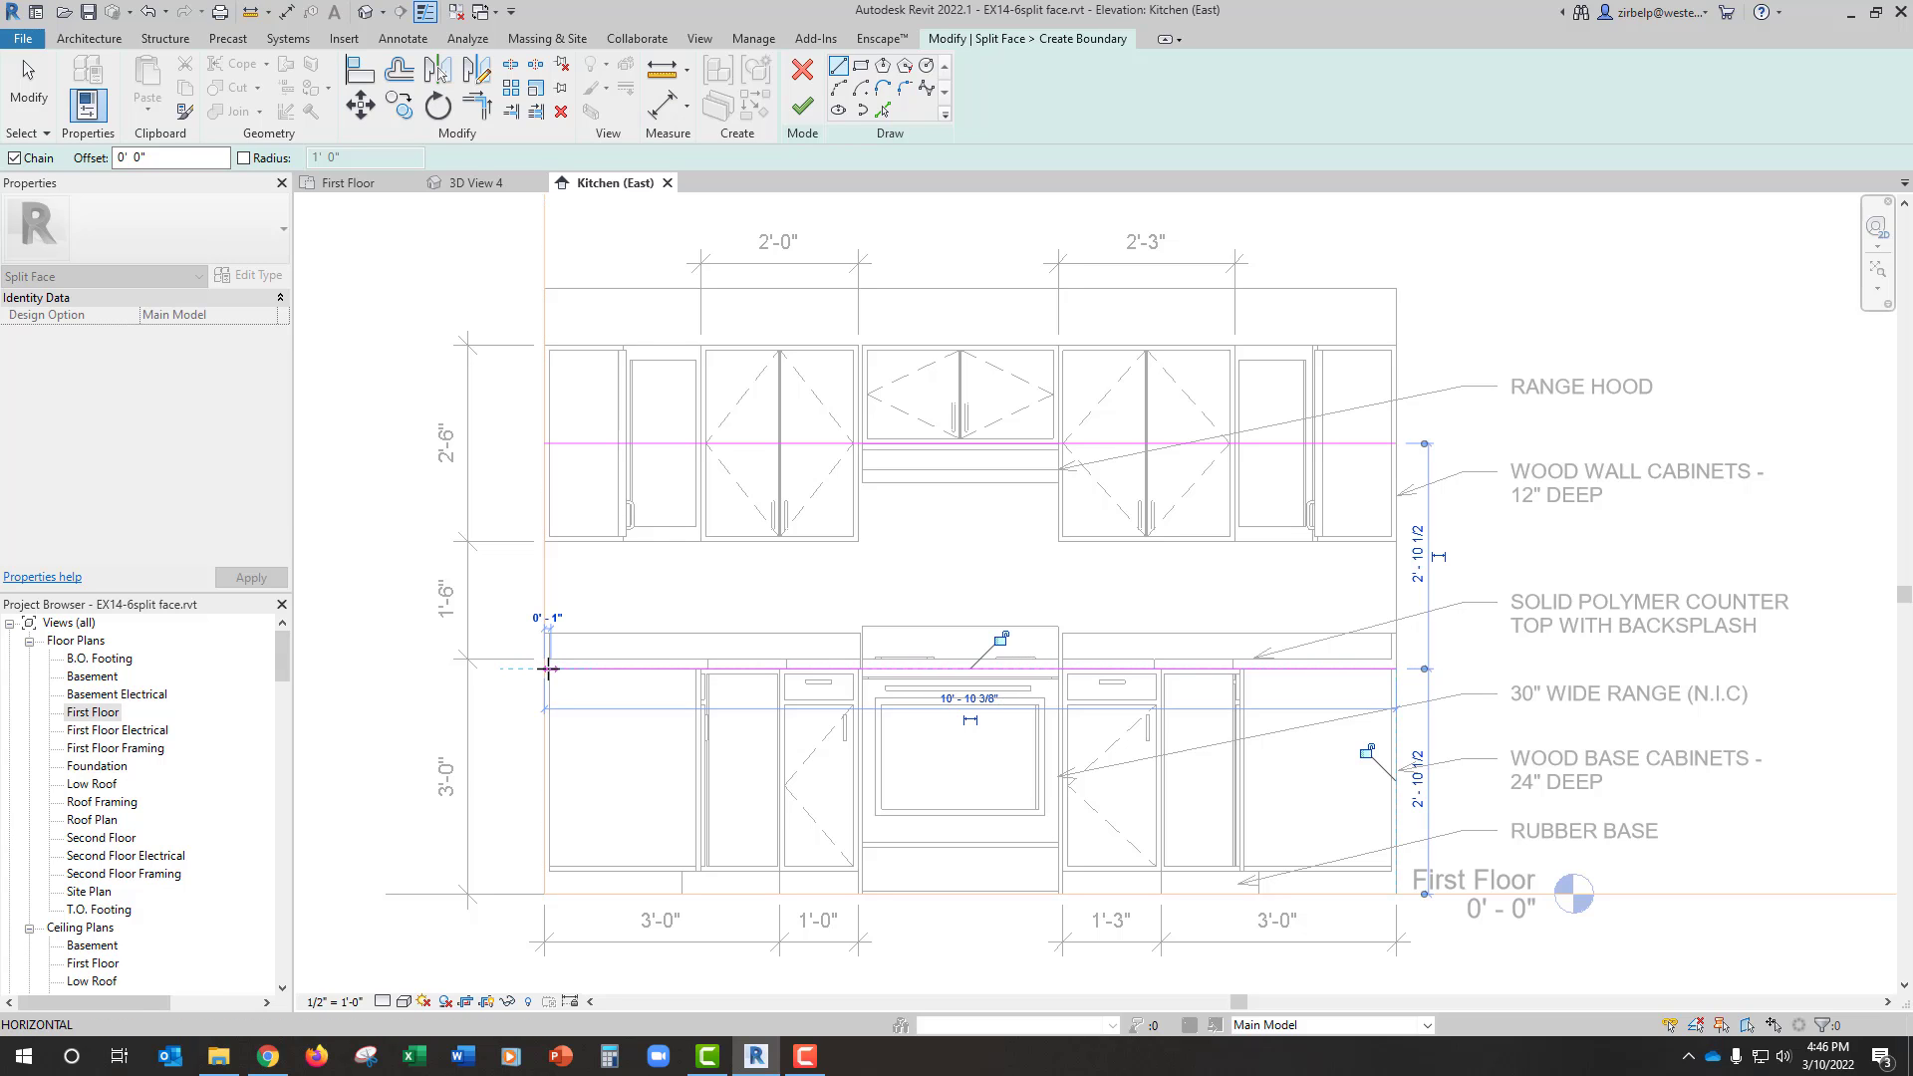
click(802, 110)
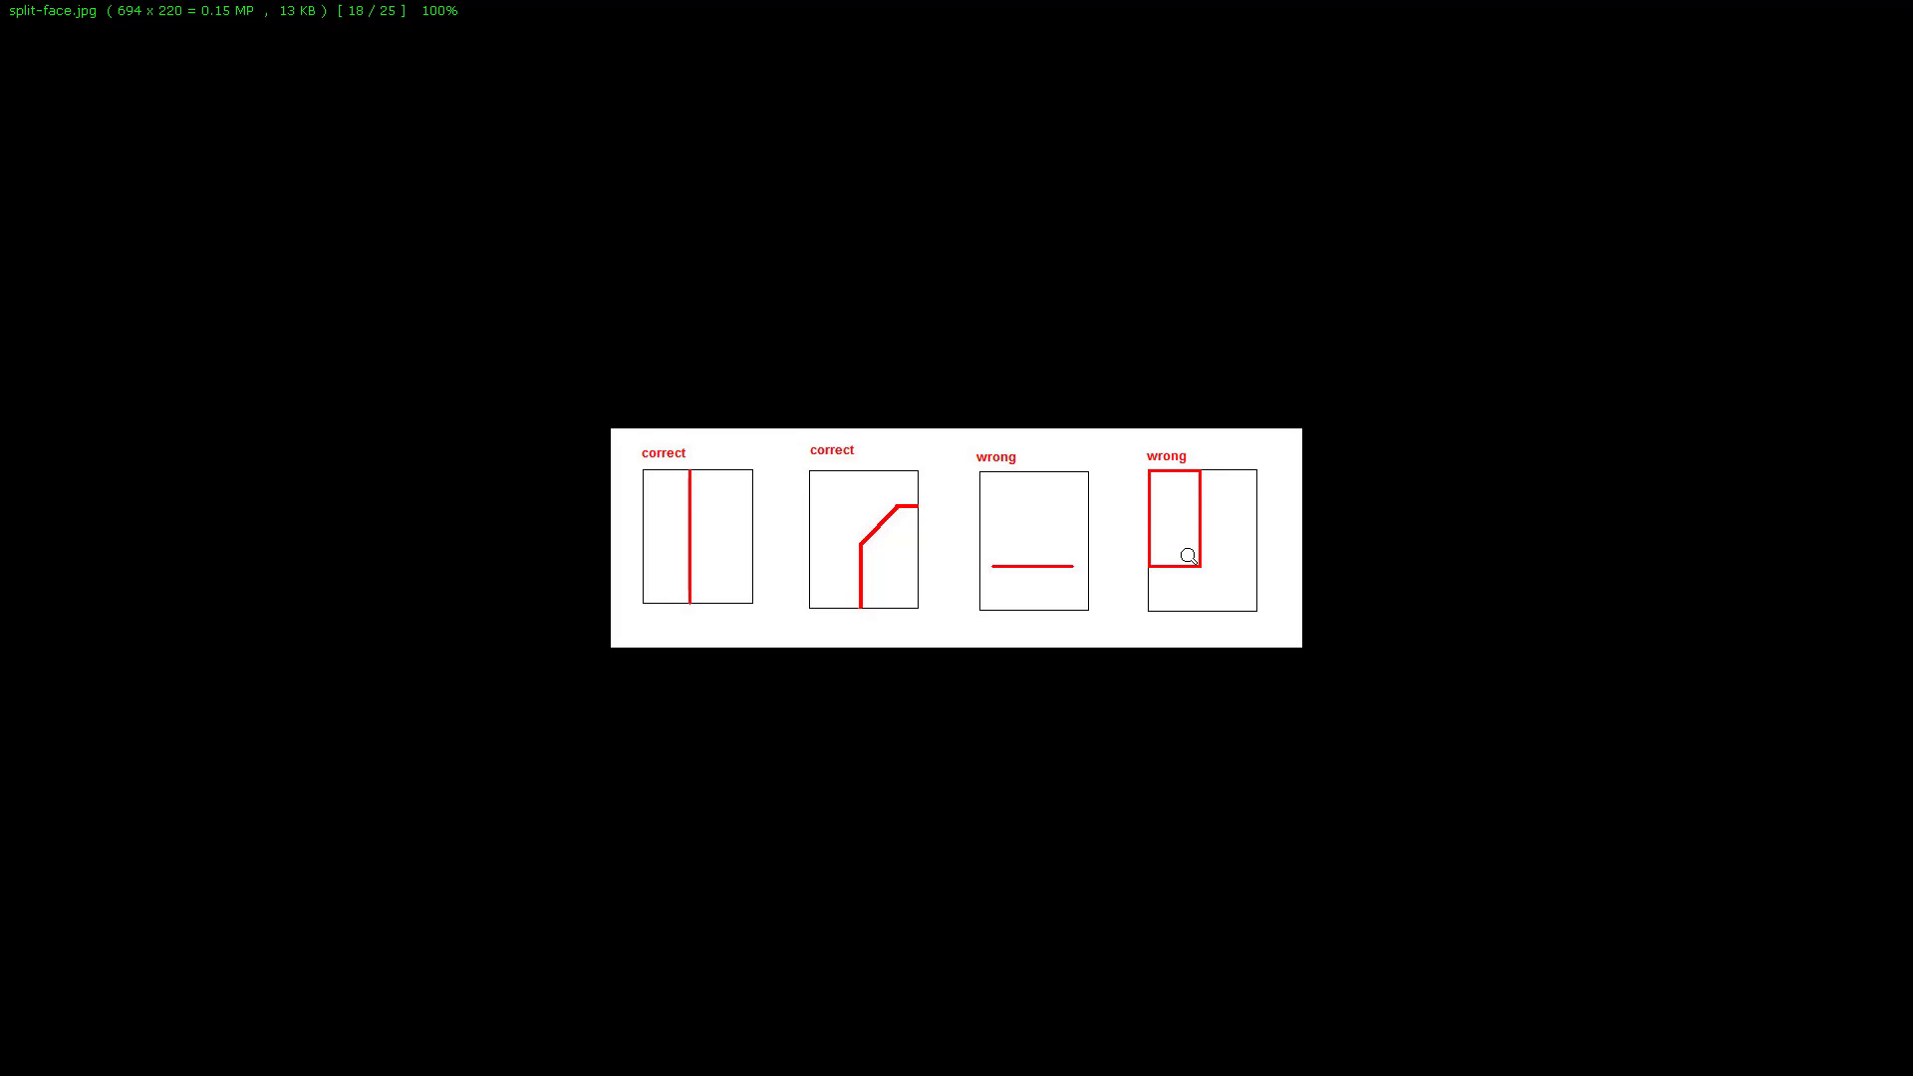
Step: Close the split-face example image and widen the Kitchen (East) elevation's crop region outward on both sides, past the kitchen's side walls
key(Escape)
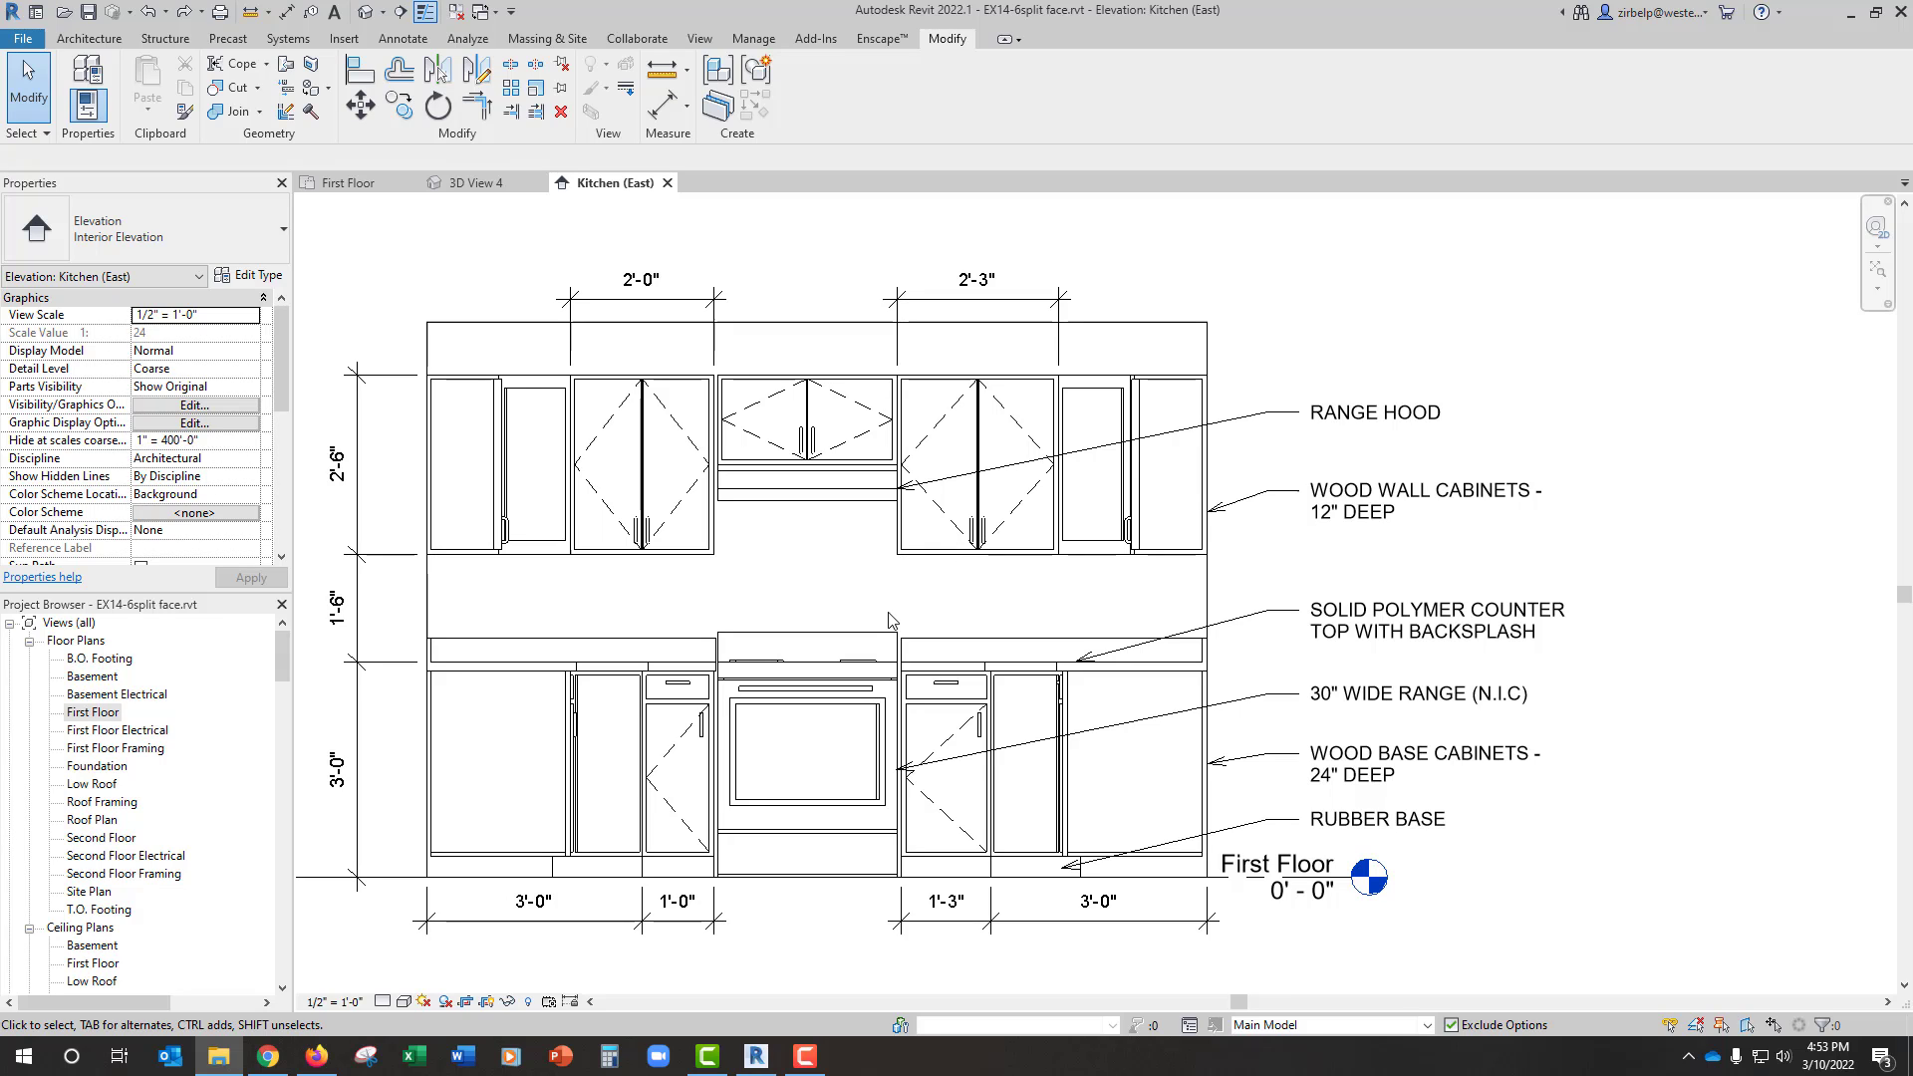
click(1208, 355)
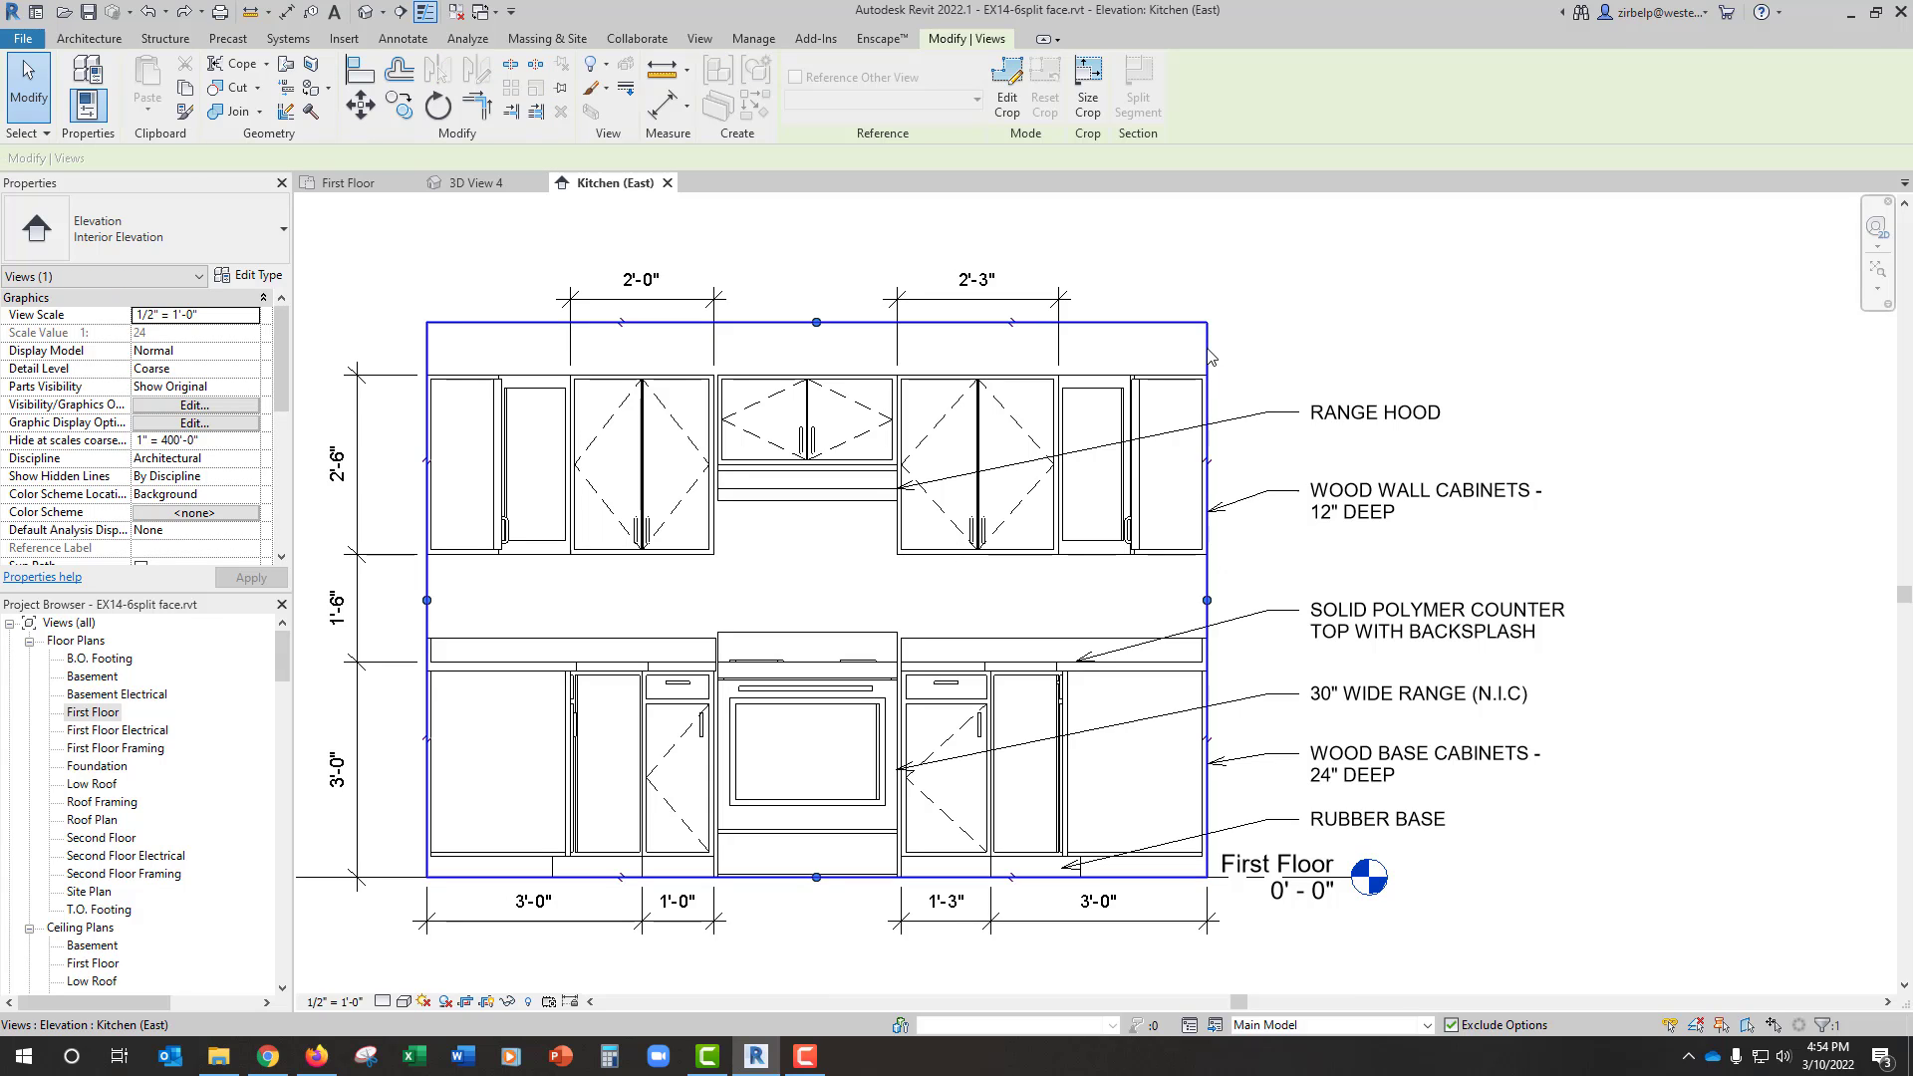
drag(1208, 601, 1327, 598)
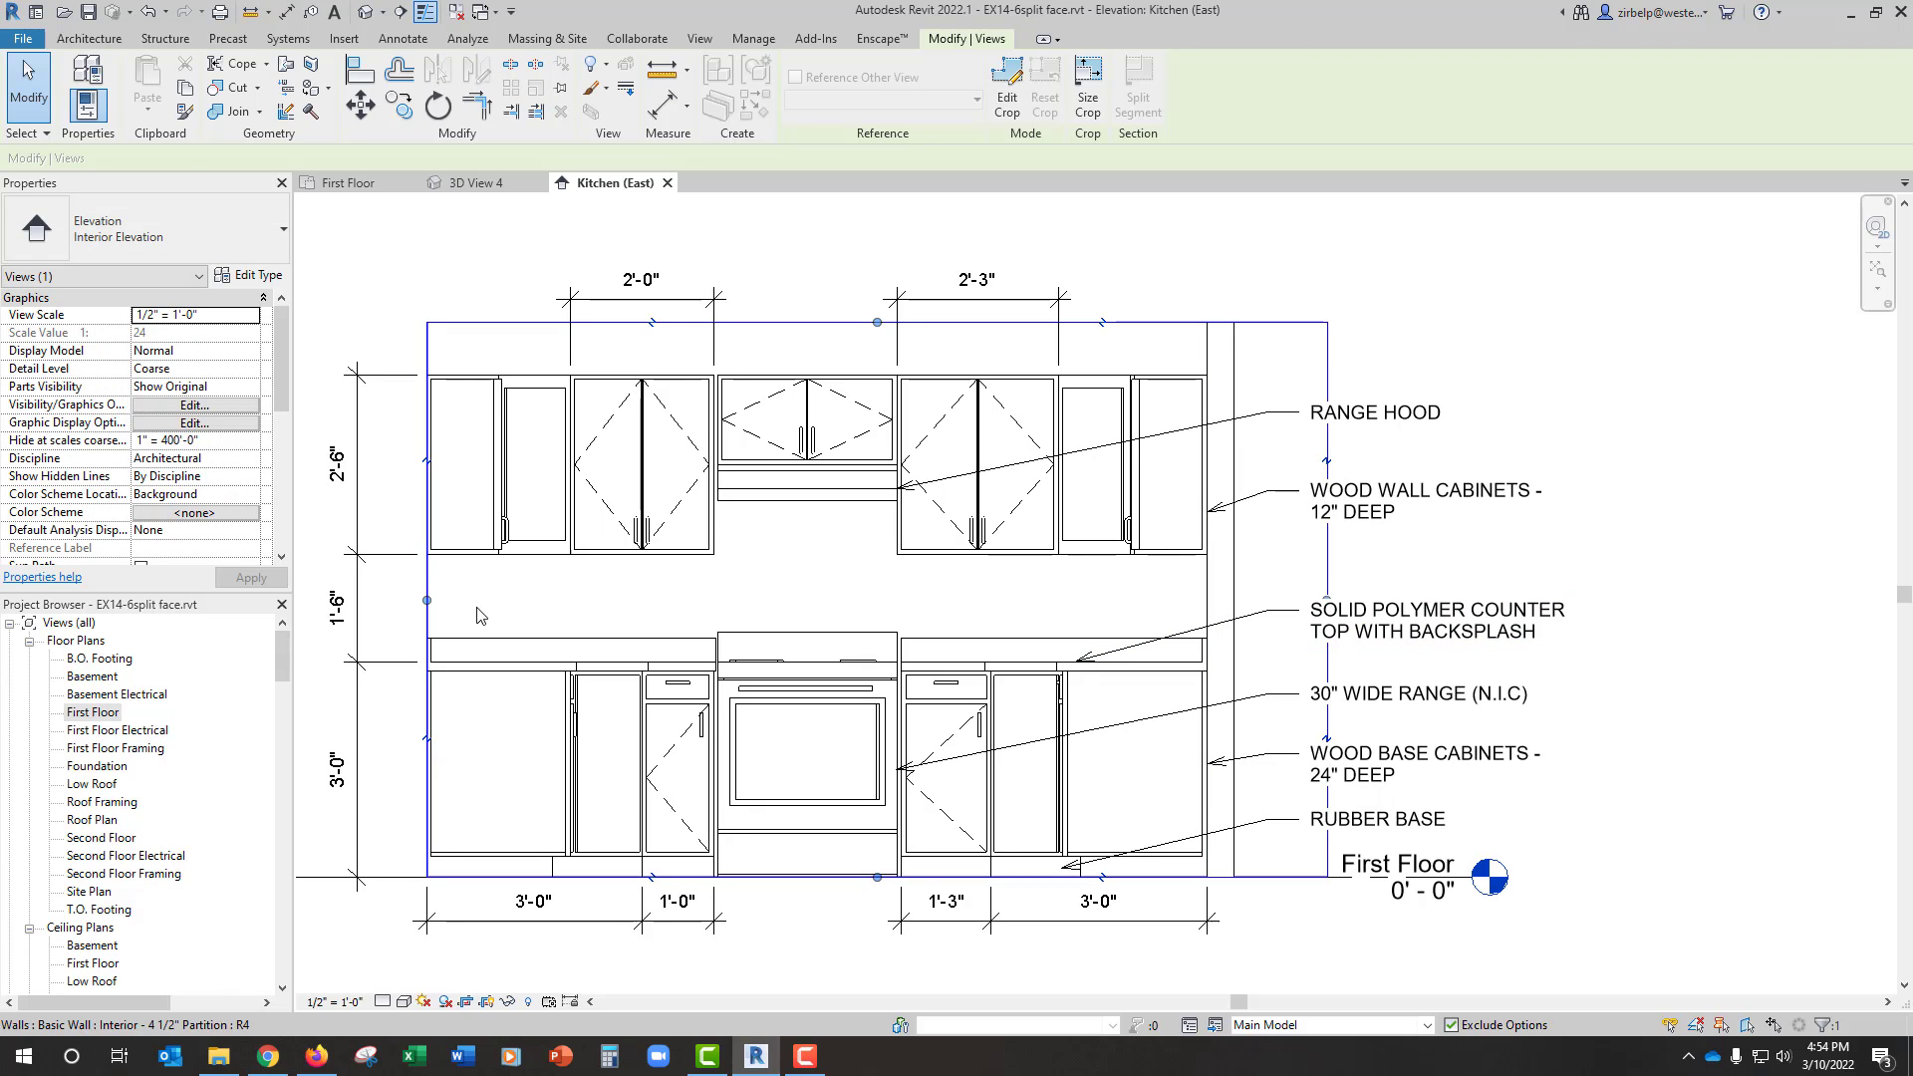
drag(426, 600, 322, 600)
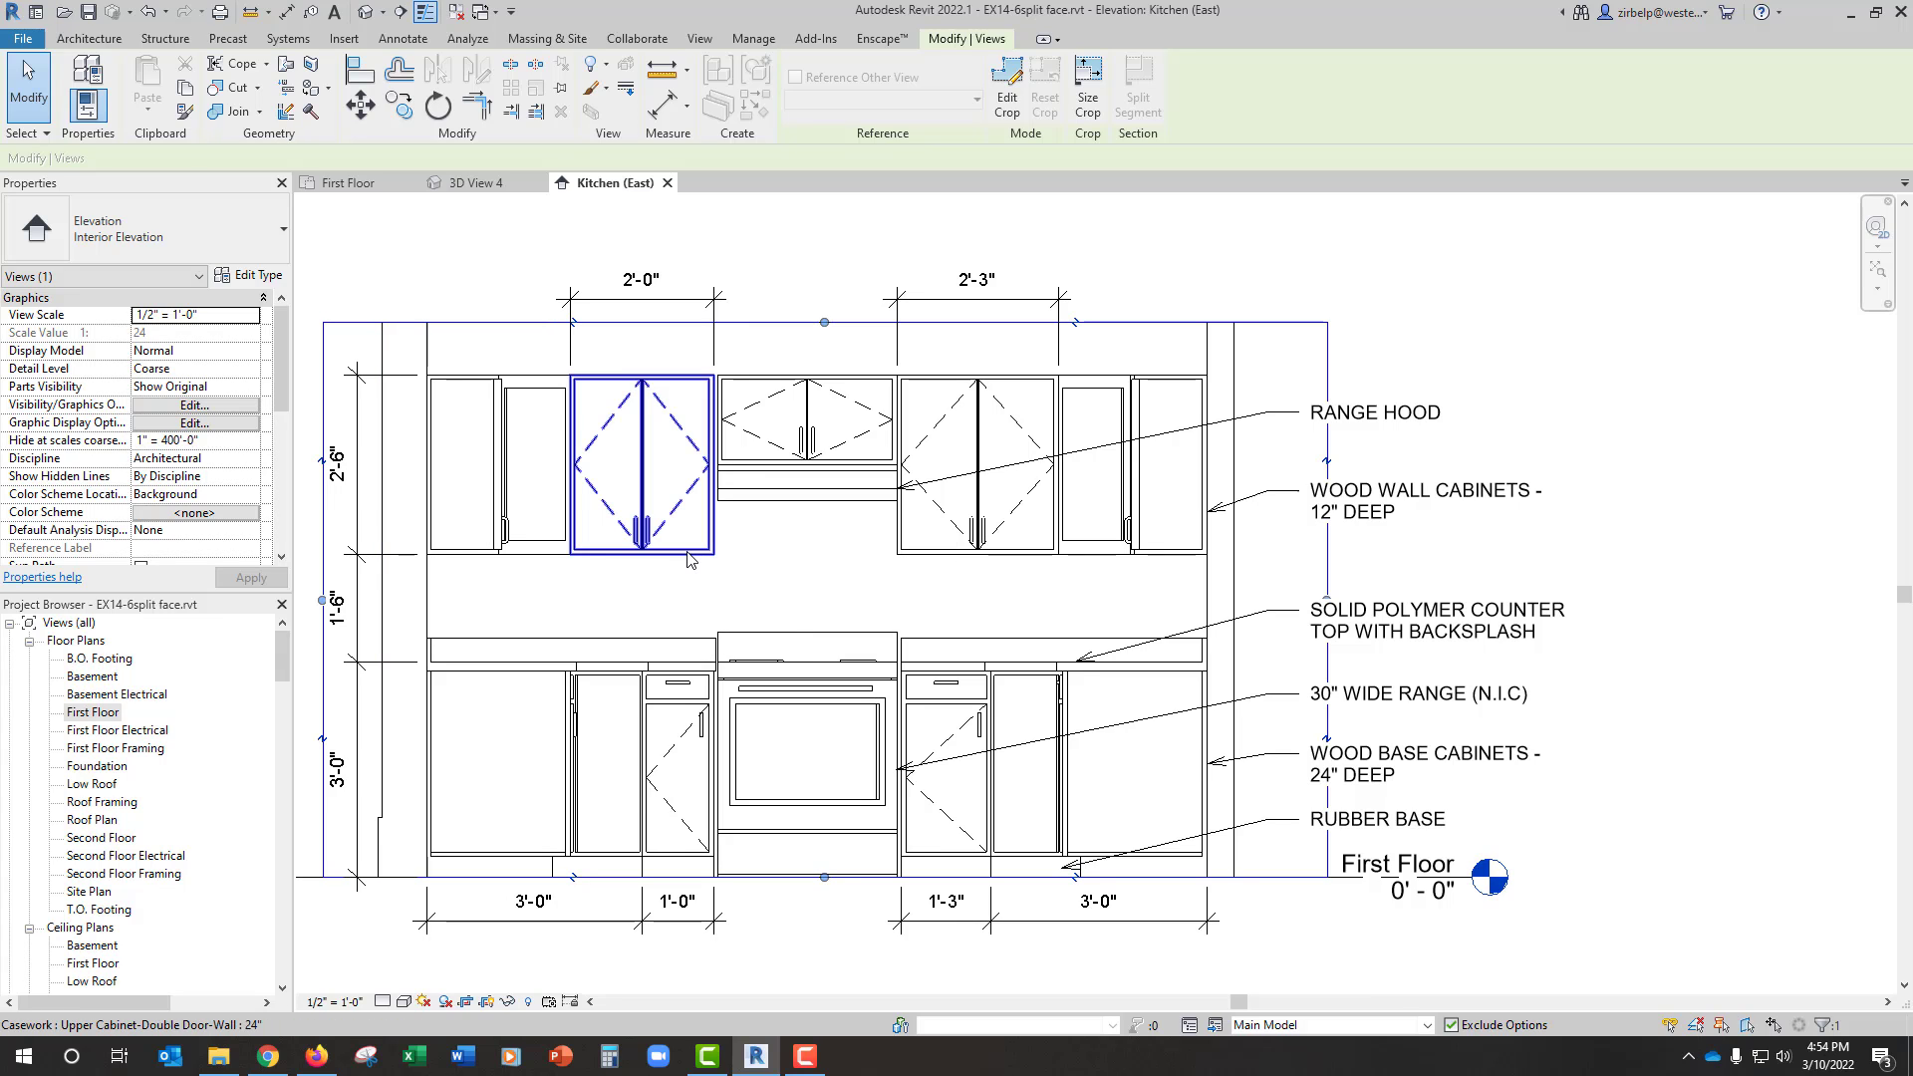
Step: Split the kitchen wall face with an open three-line boundary: along the countertop's underside, up the far side, and back along the wall cabinets' top
click(712, 591)
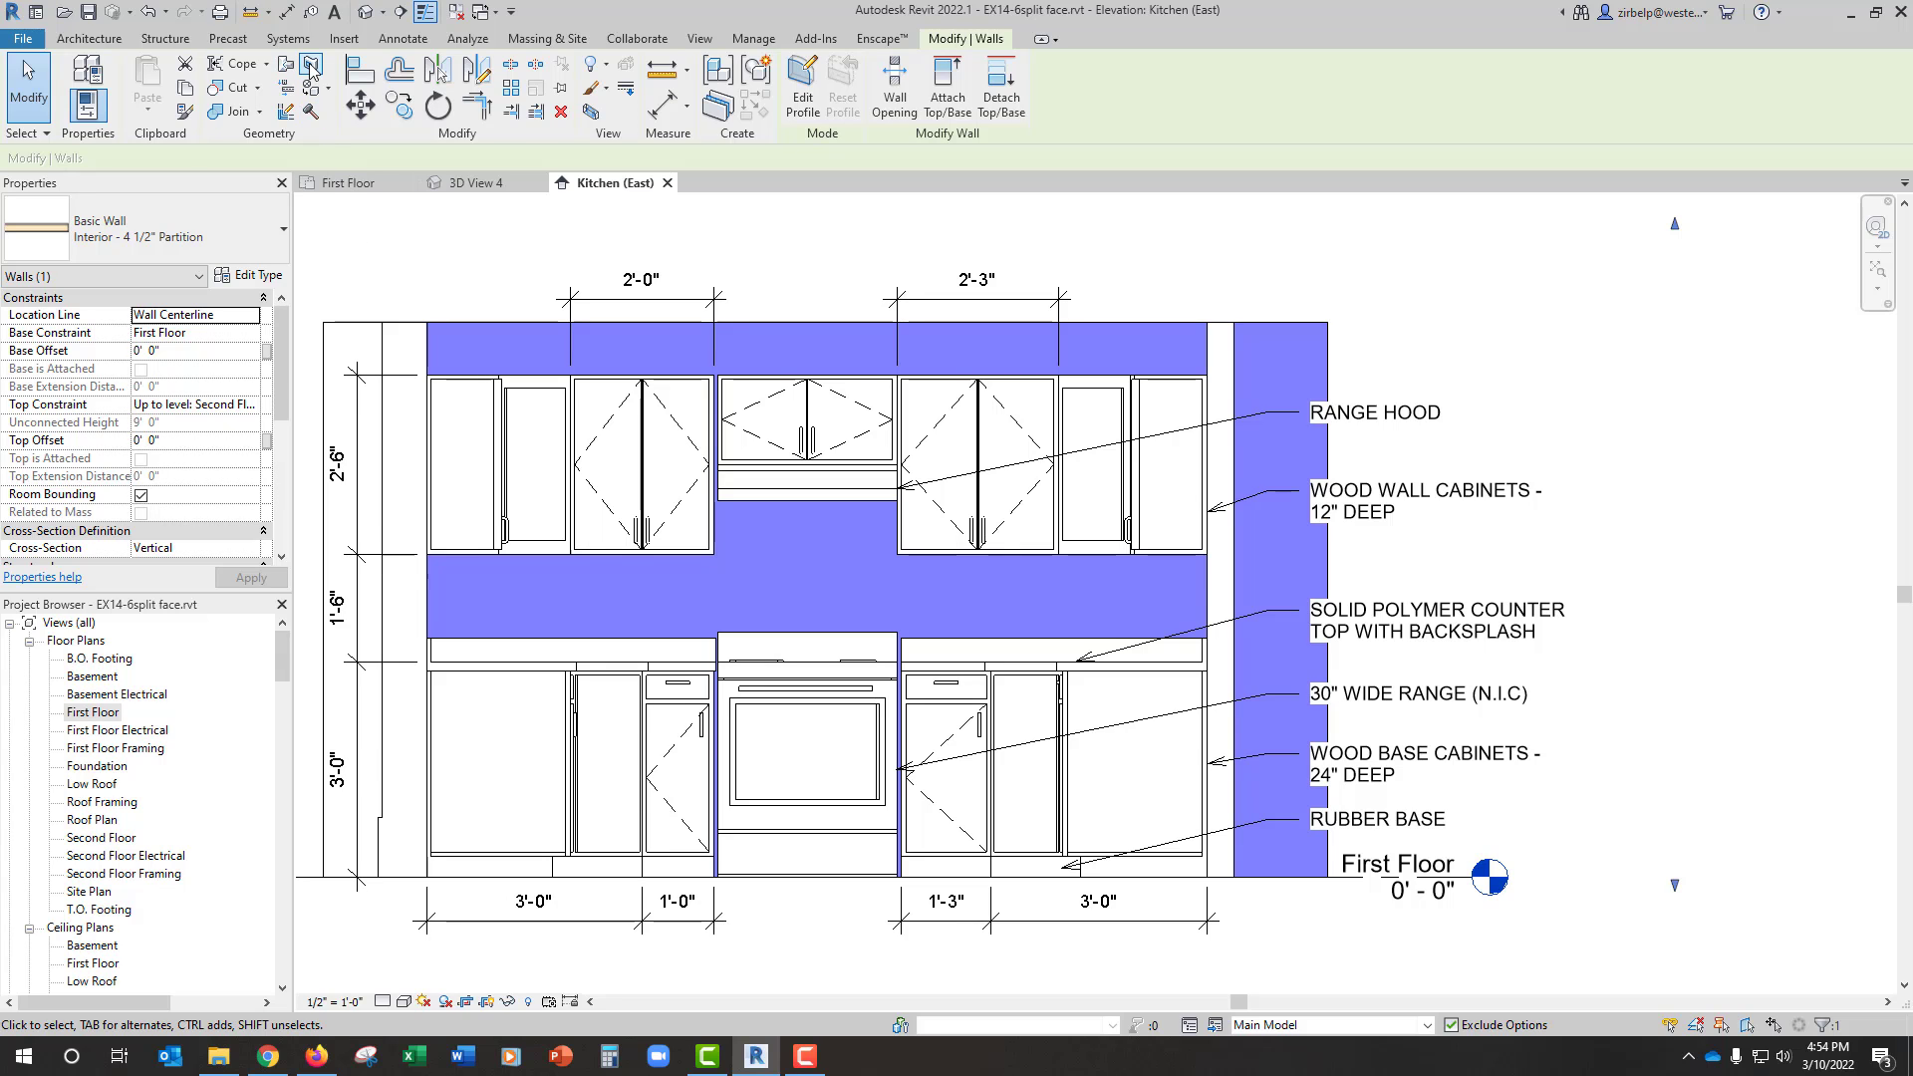
key(Escape)
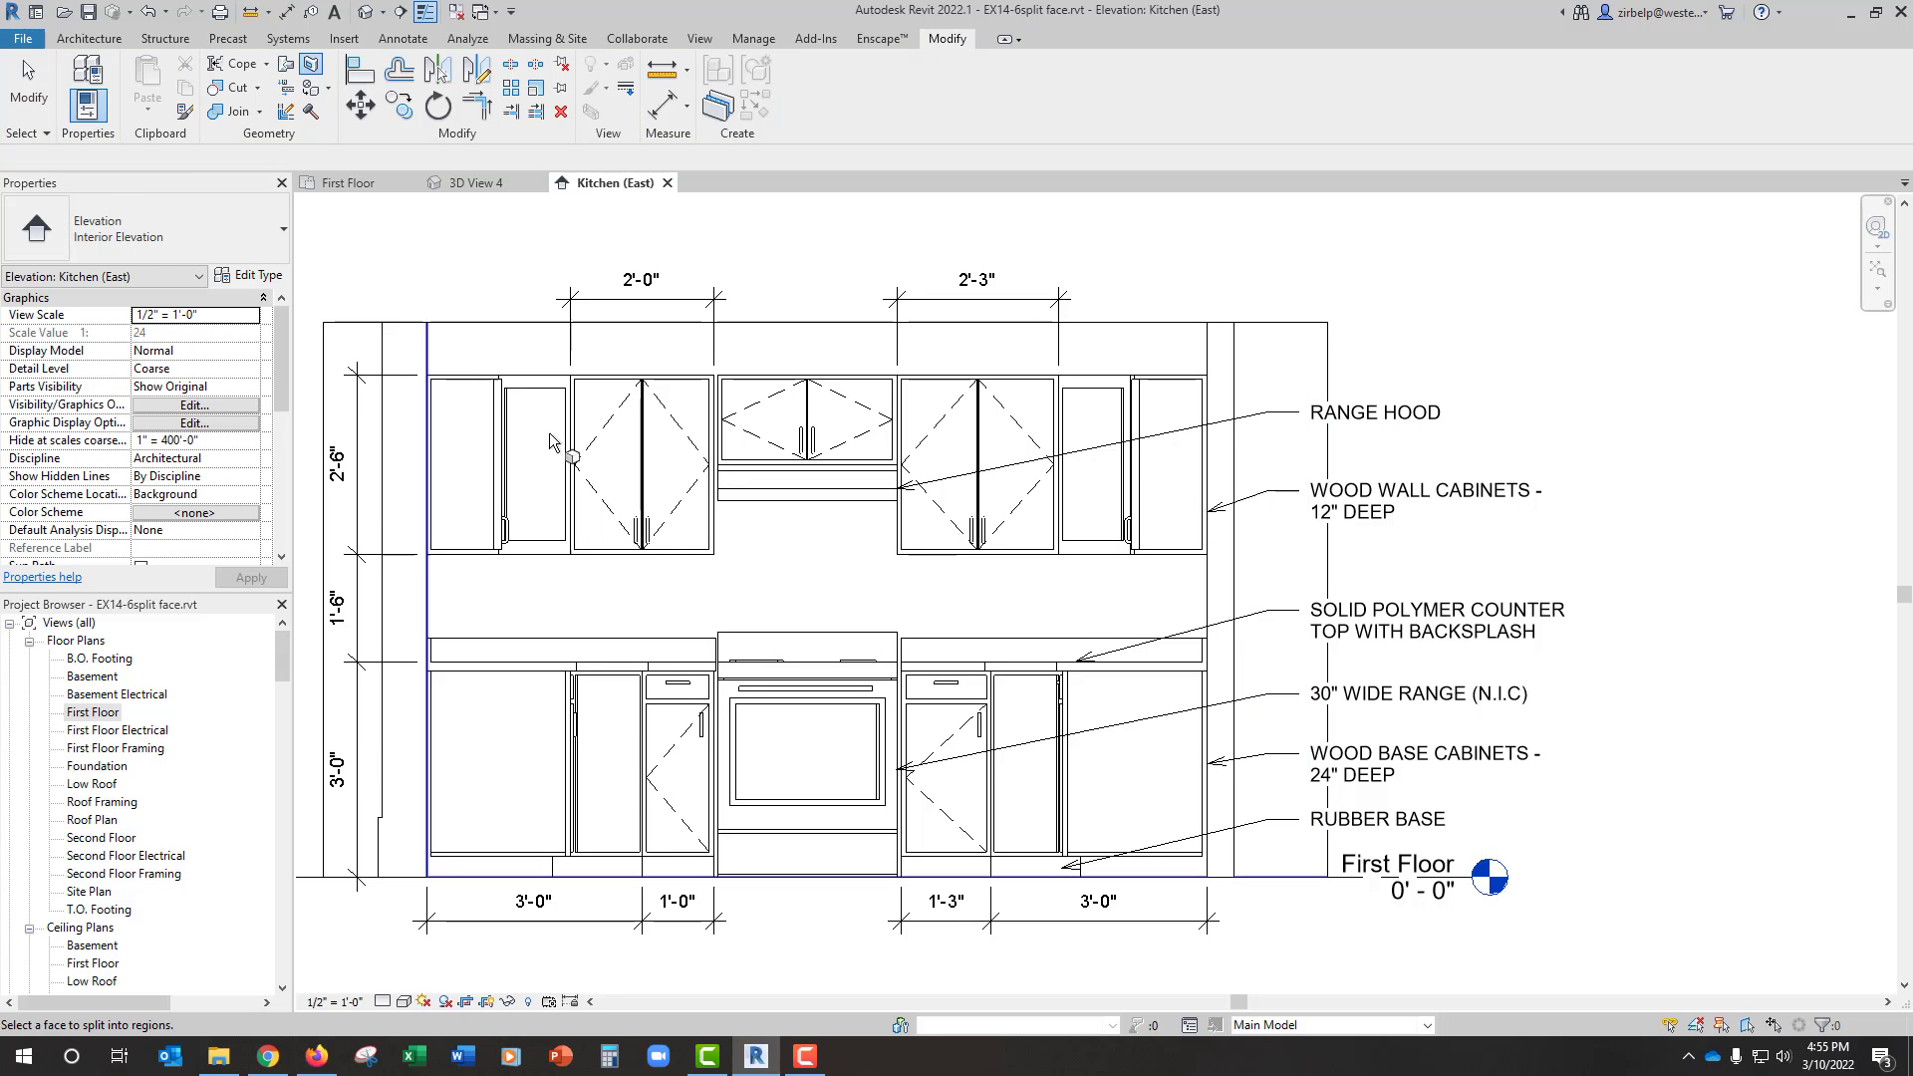
click(776, 576)
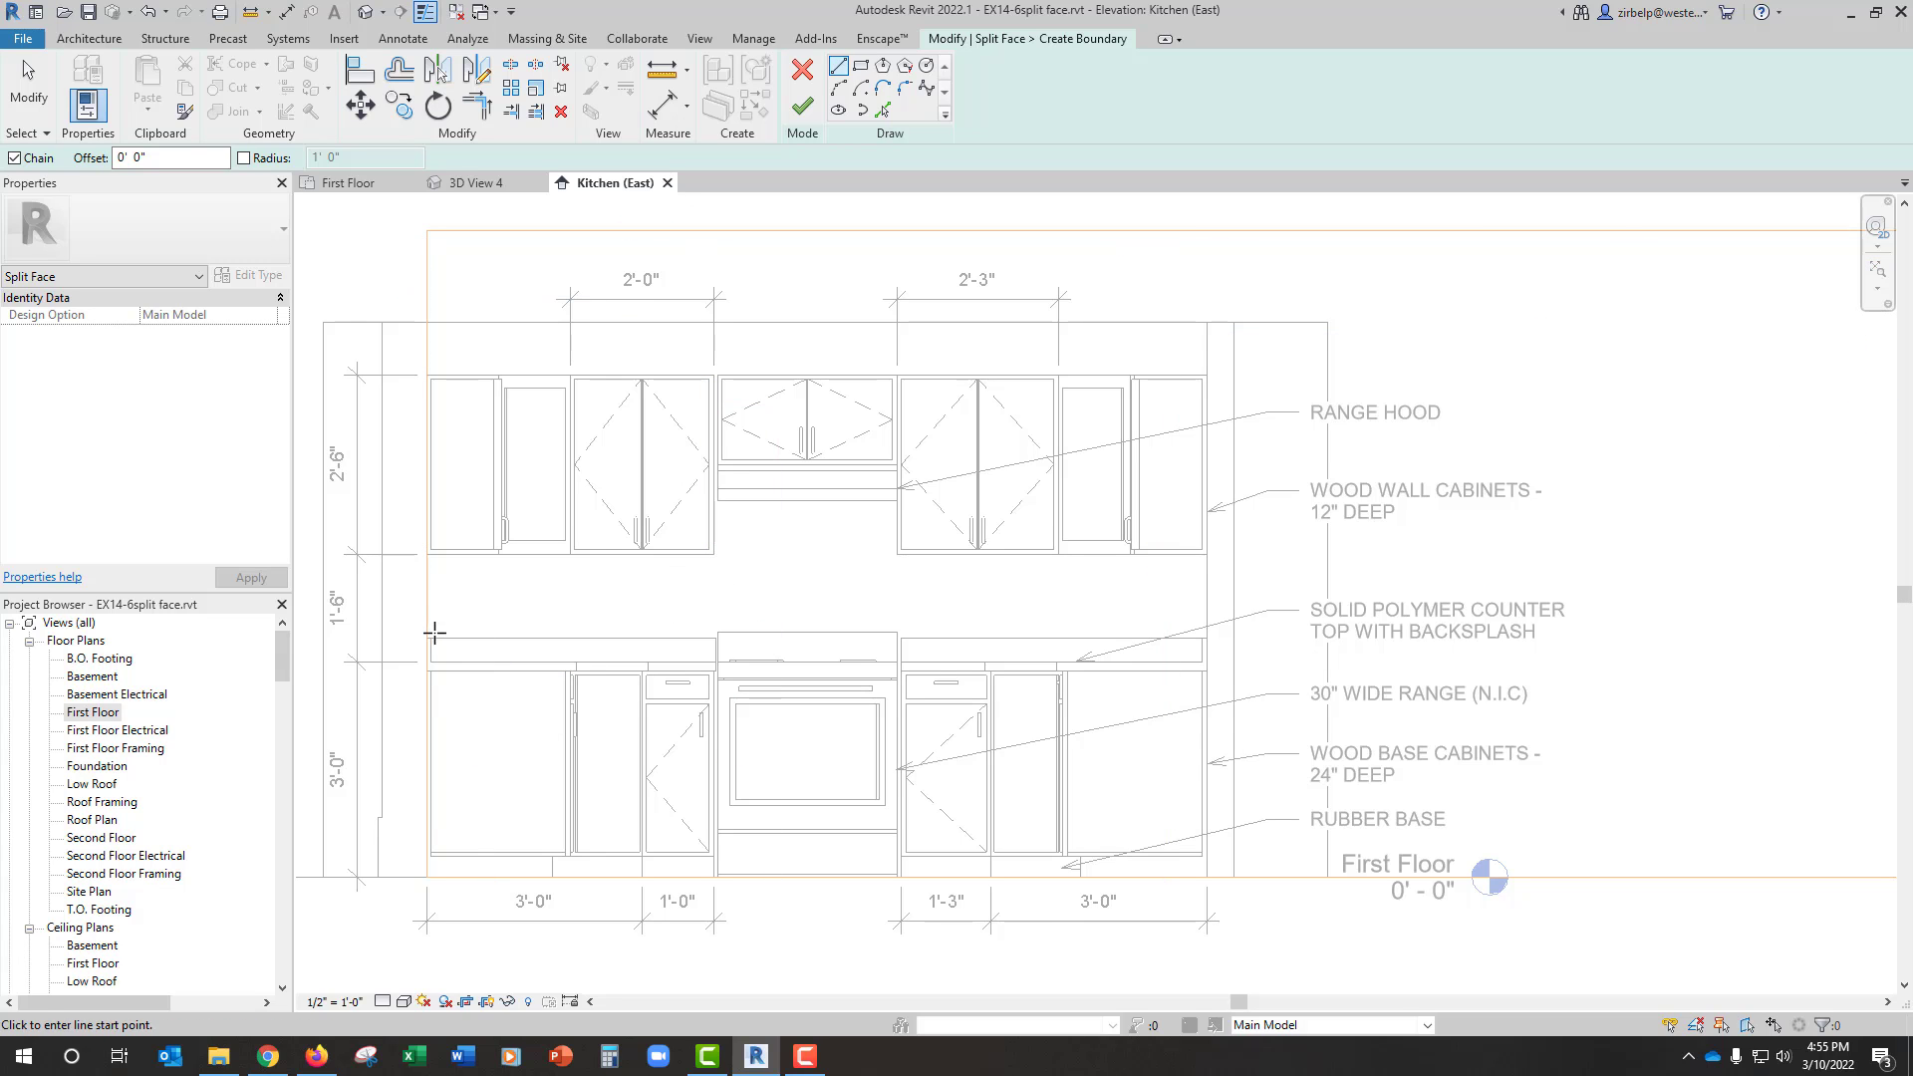
click(428, 670)
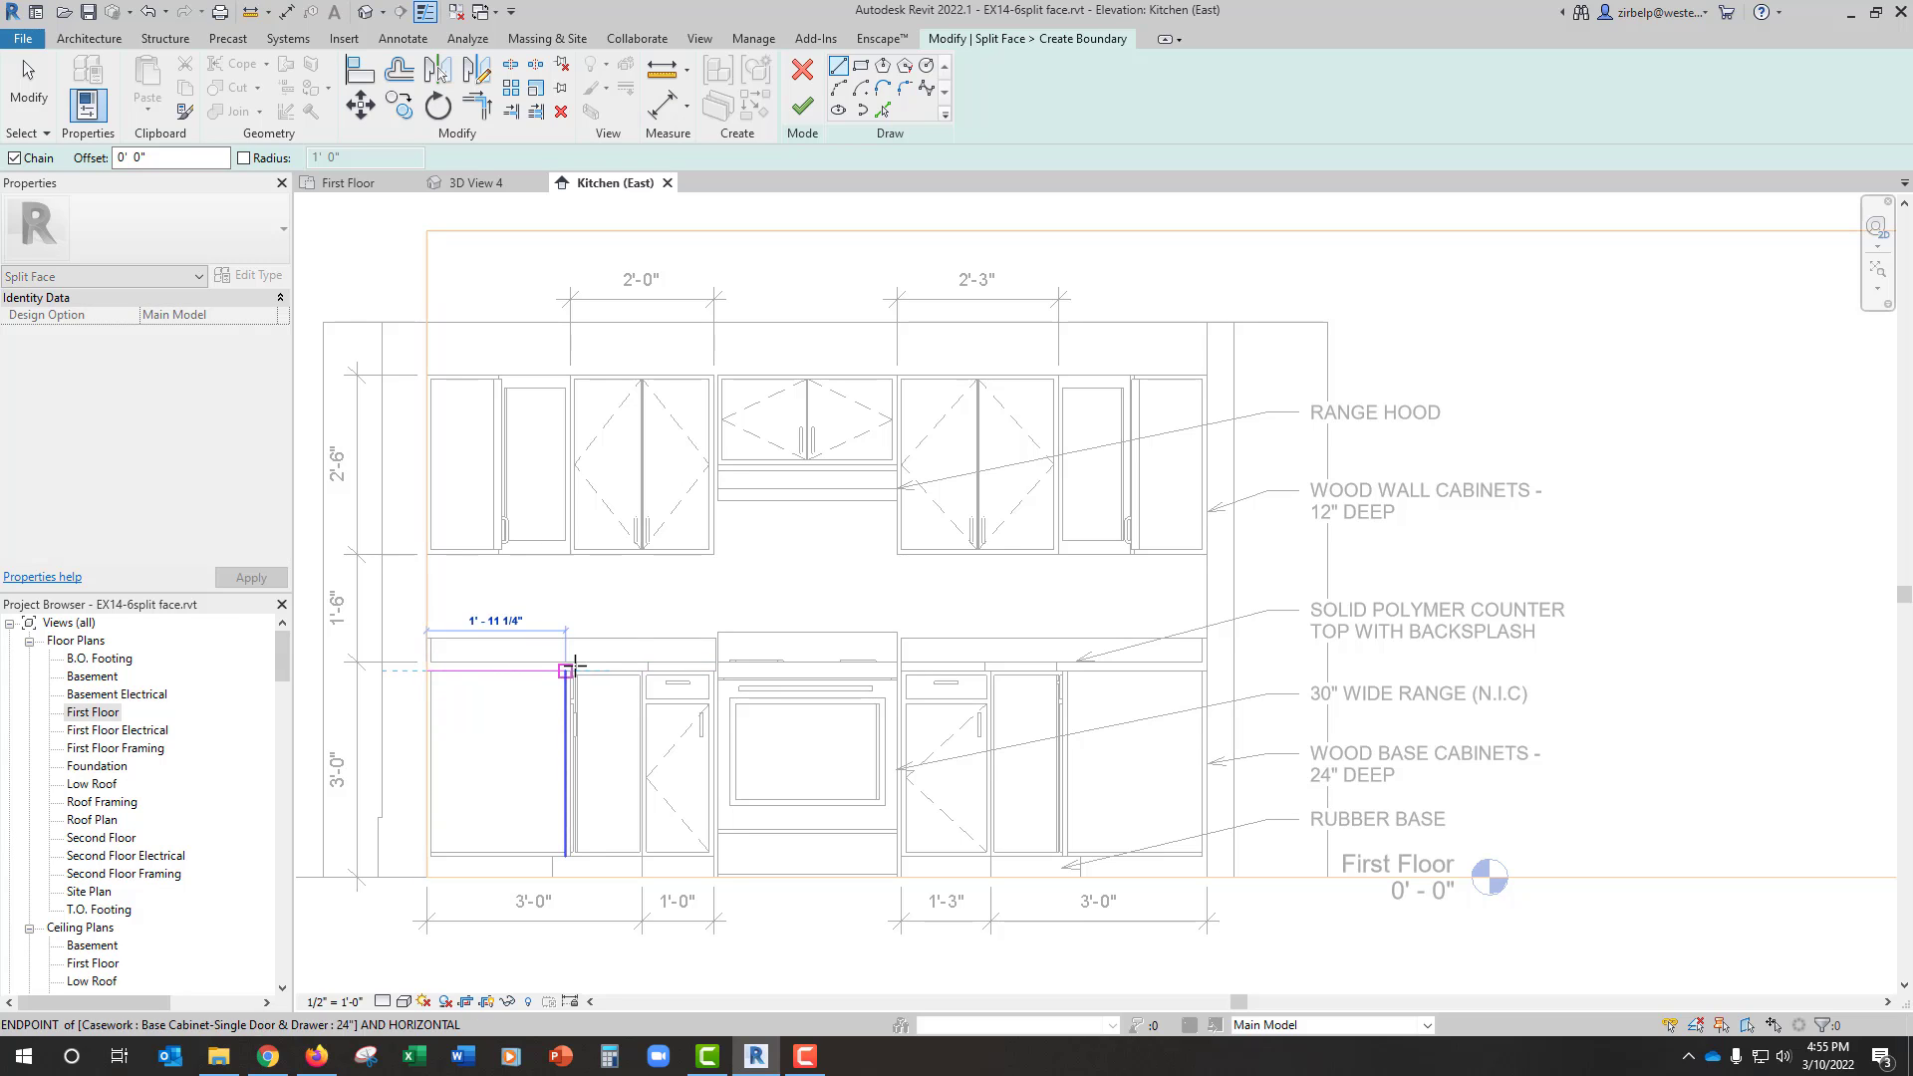
click(1202, 672)
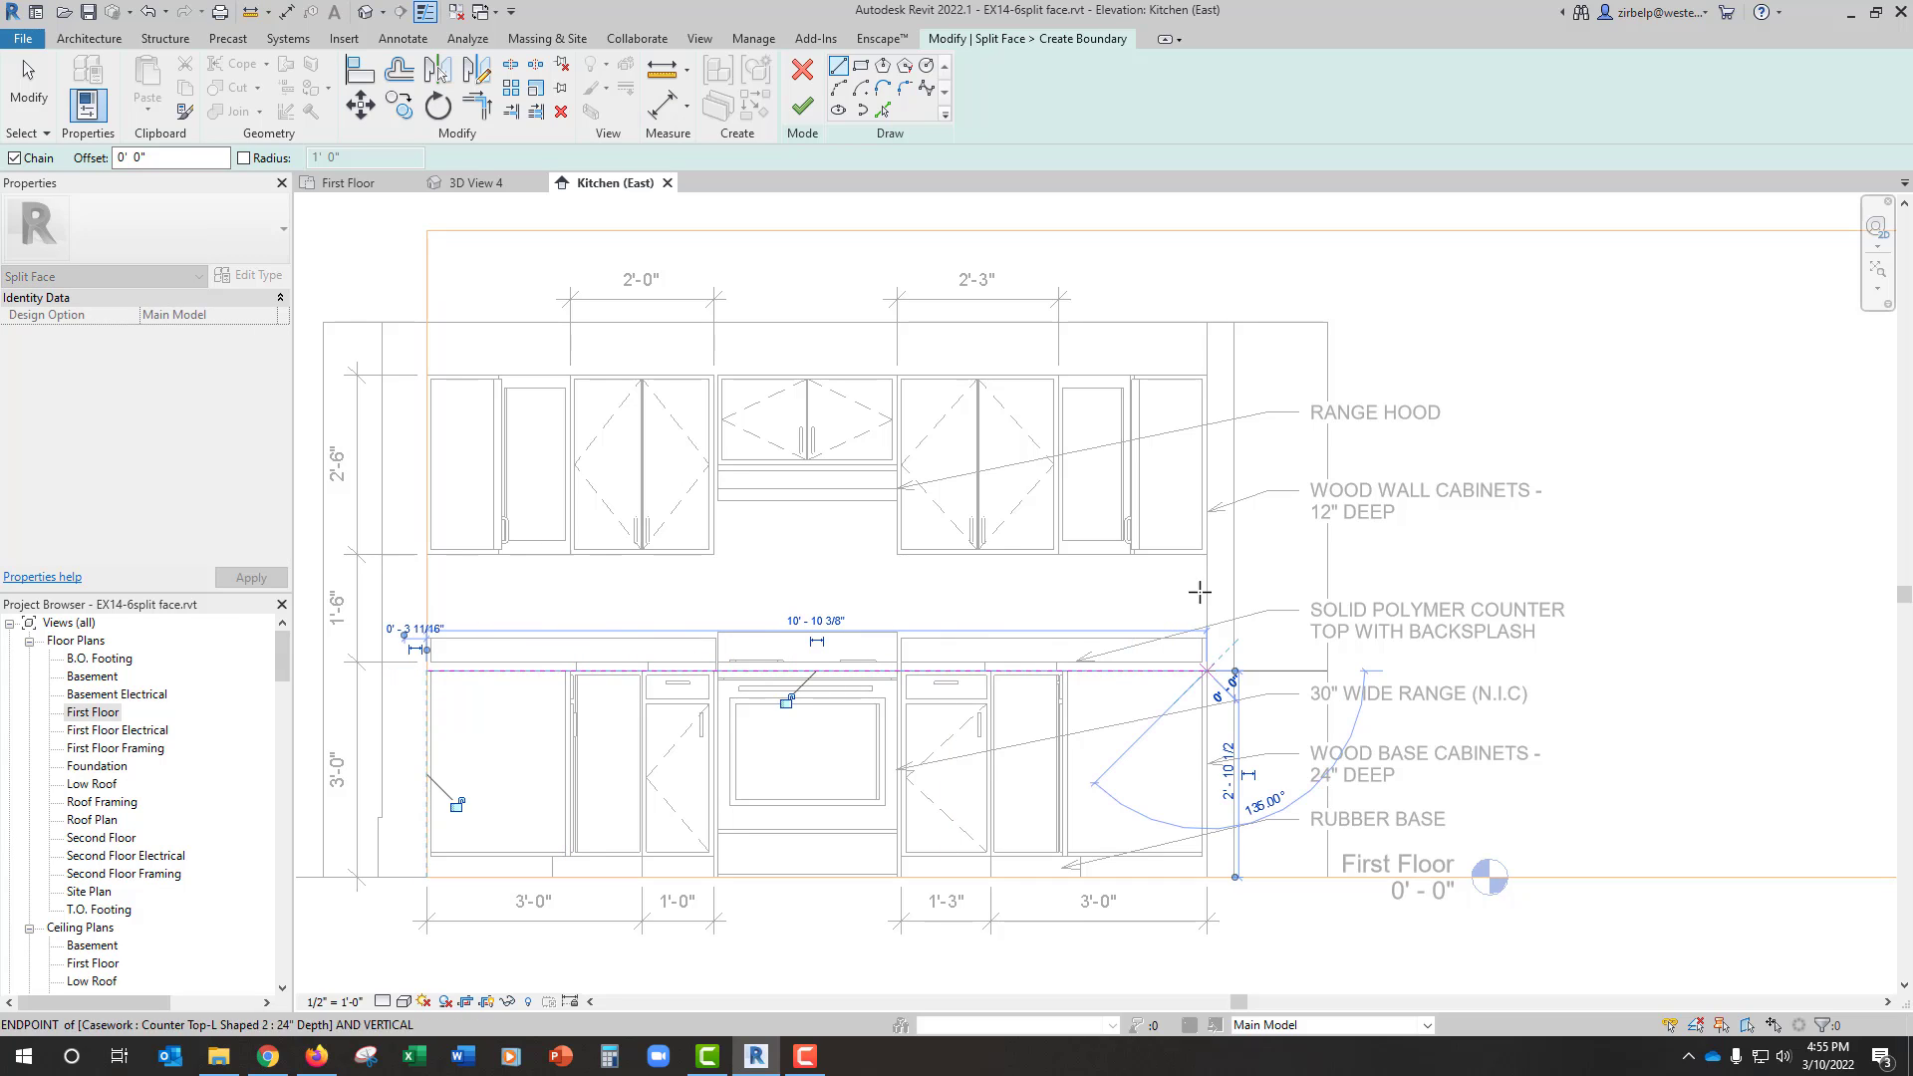
click(1208, 376)
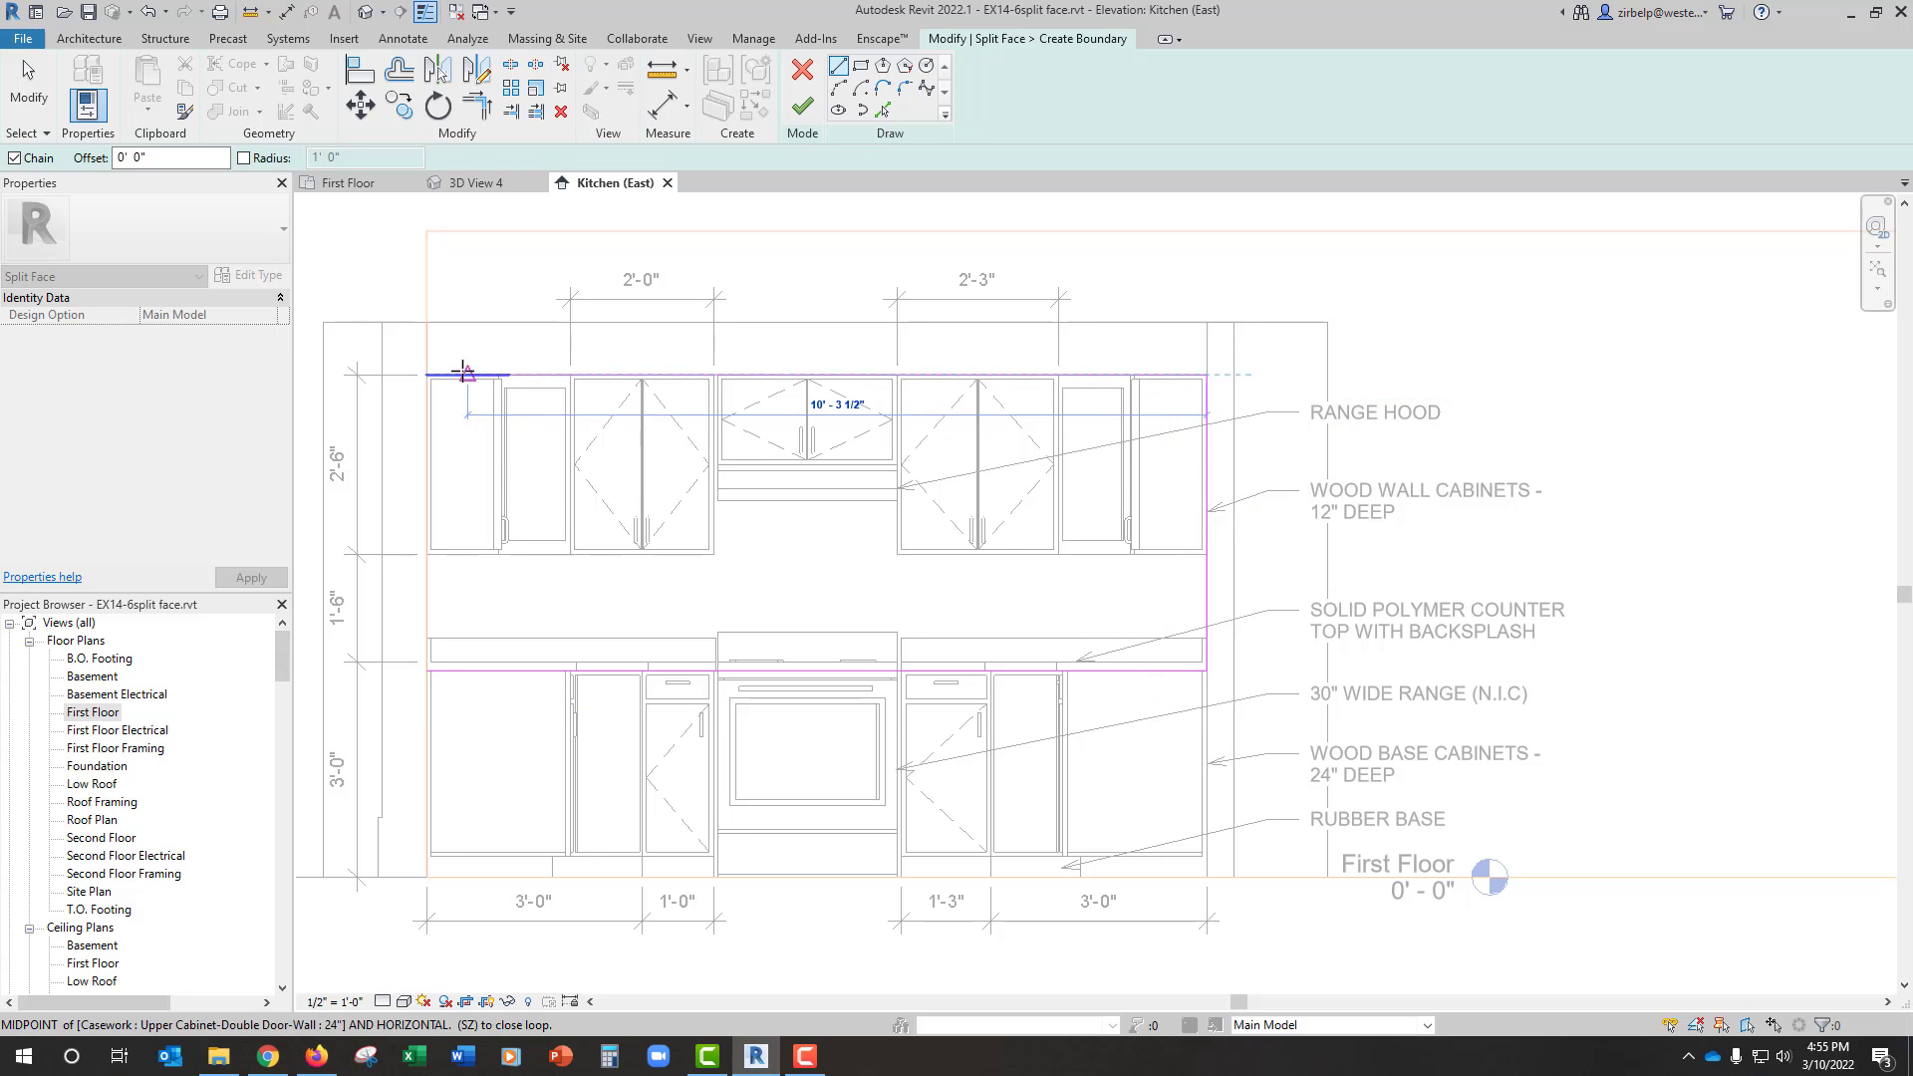
click(425, 375)
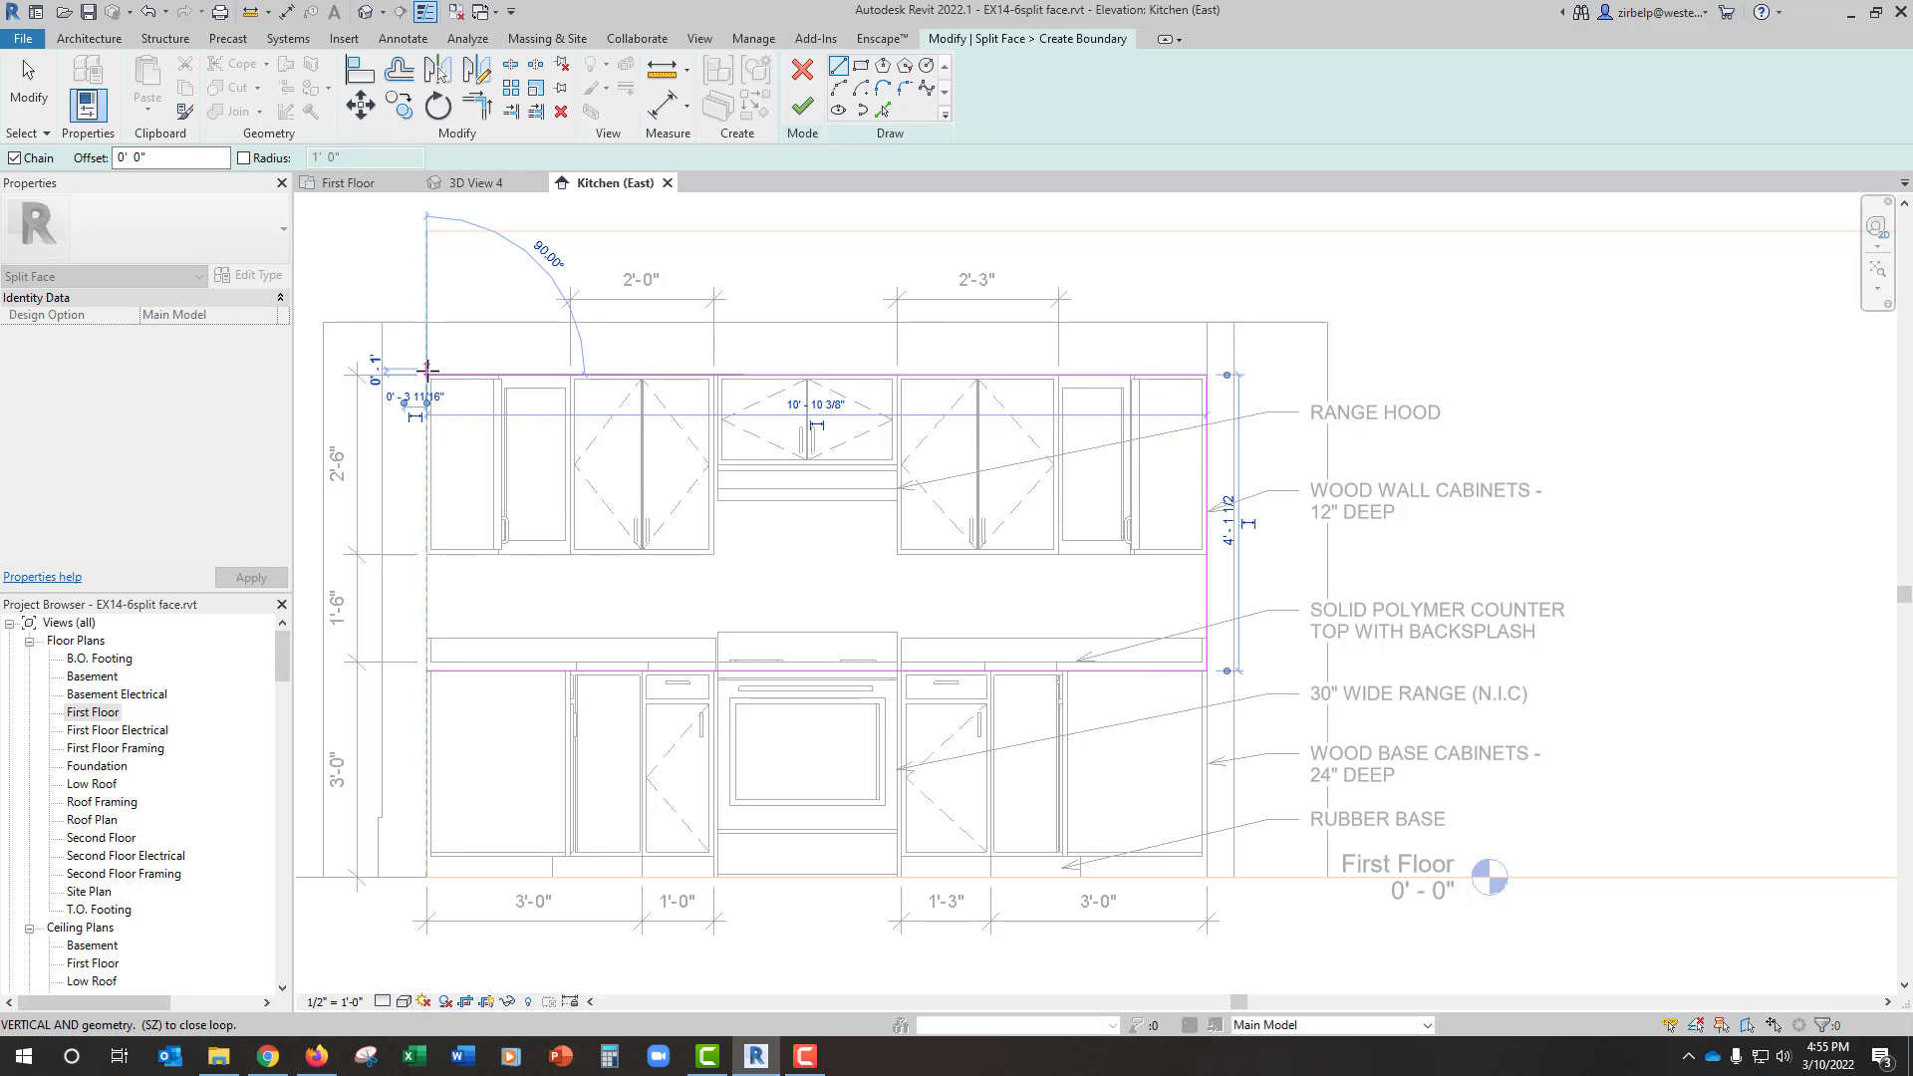
click(801, 107)
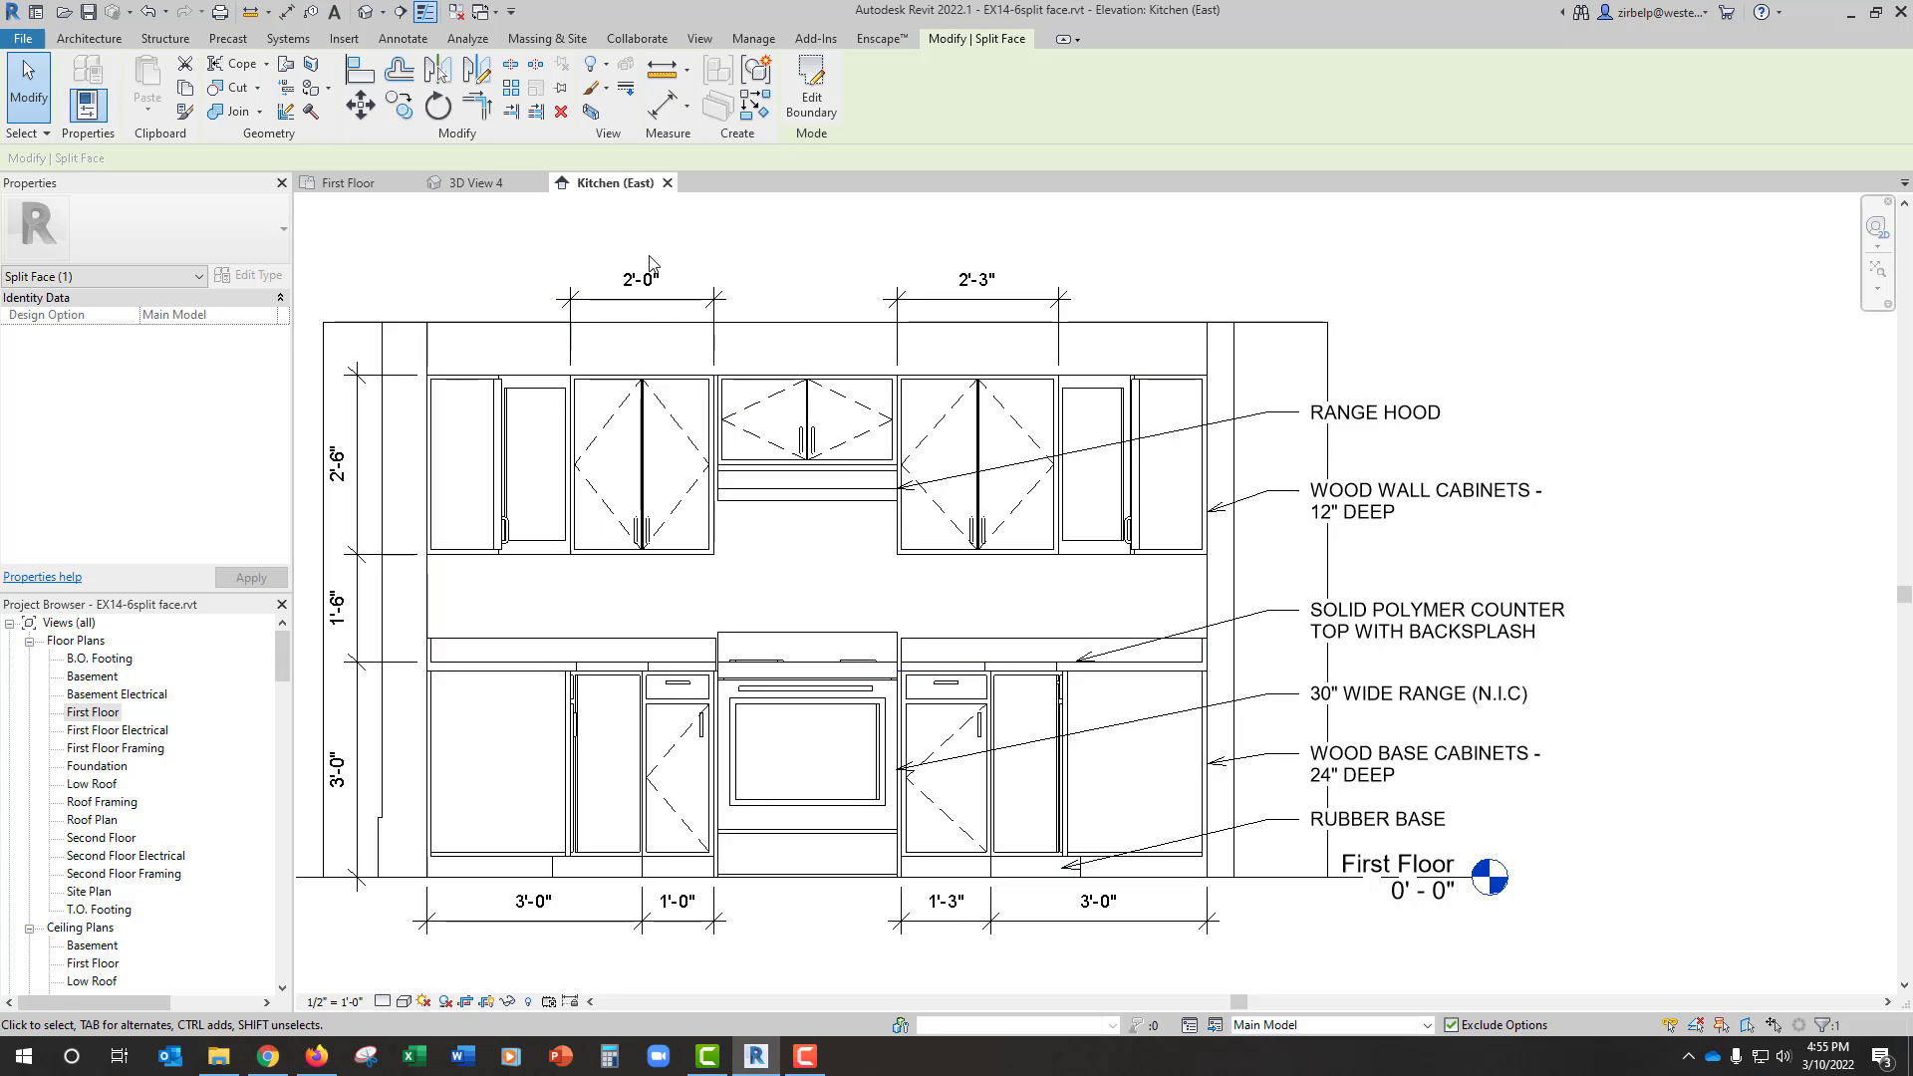
Step: Display the elevation in the Realistic style and paint the split wall region with Tile, Porcelain, 4in
click(403, 1003)
click(419, 985)
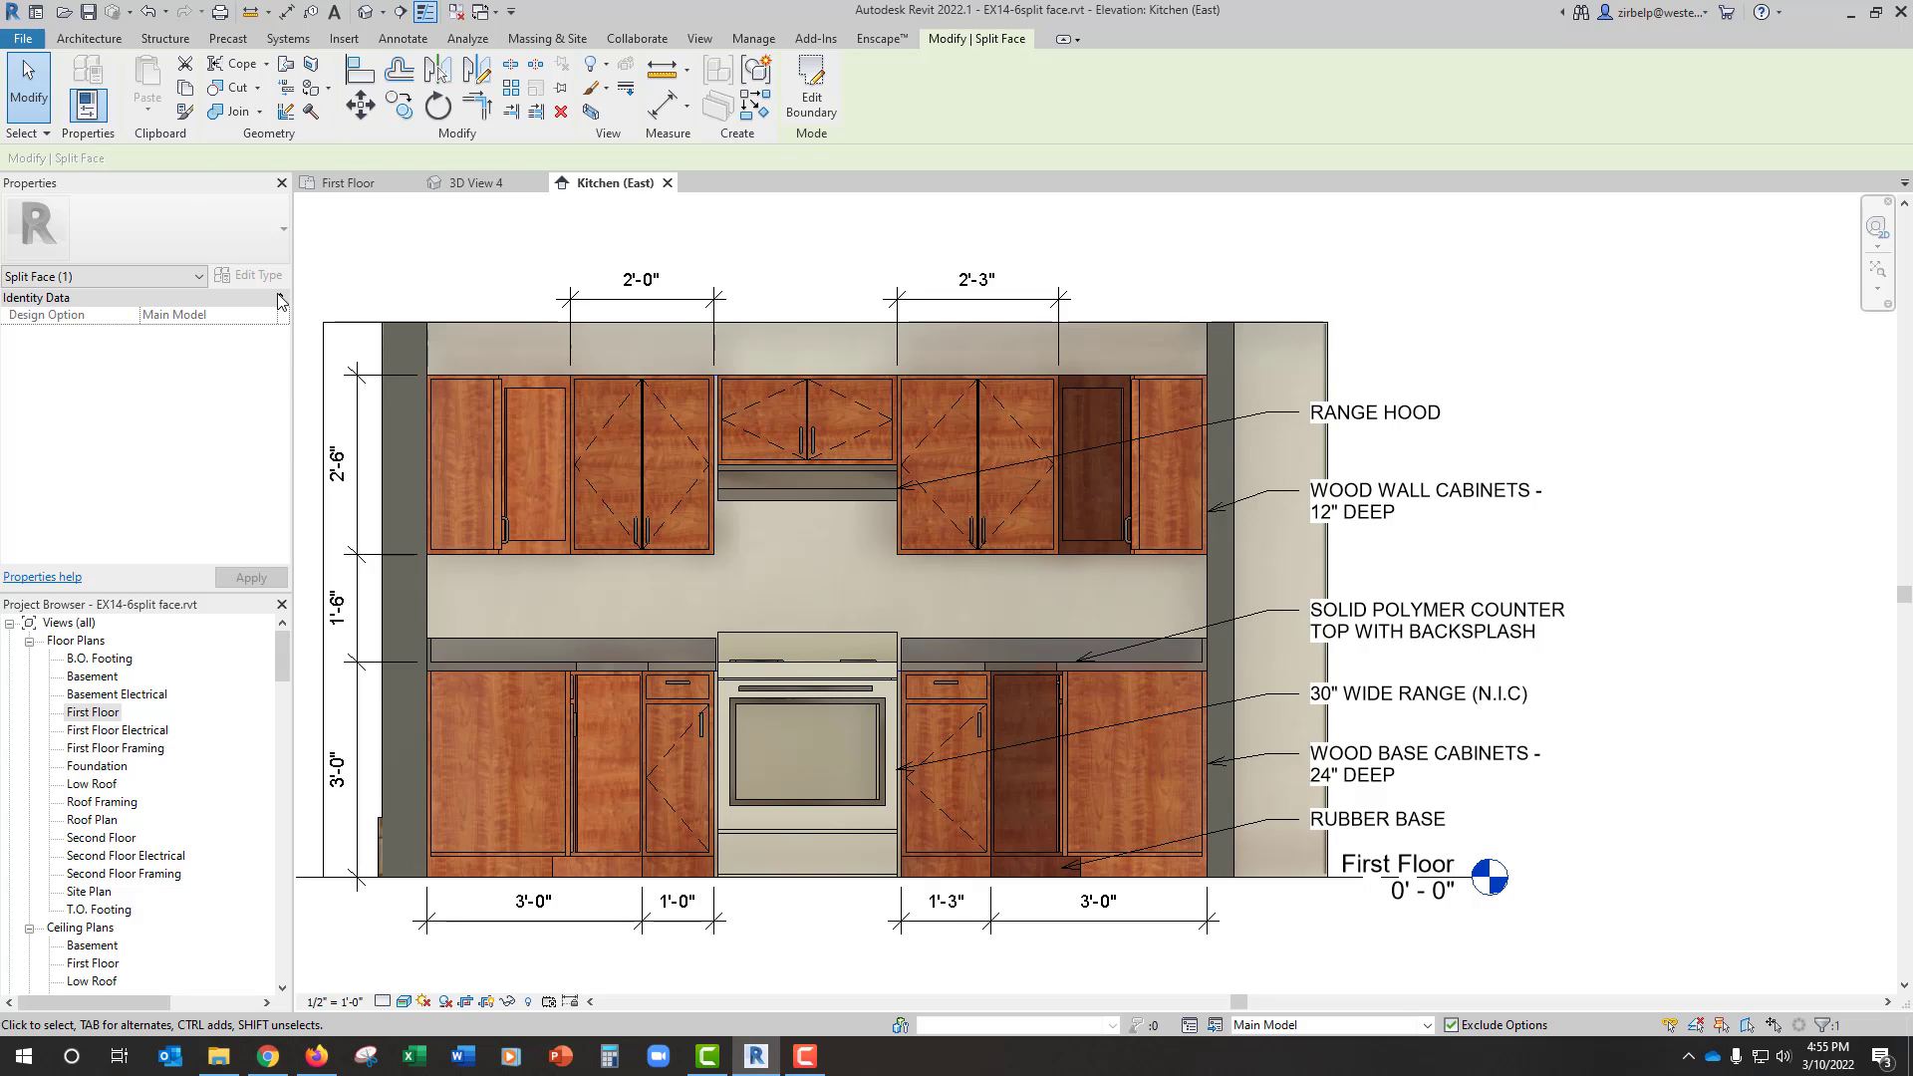
click(315, 96)
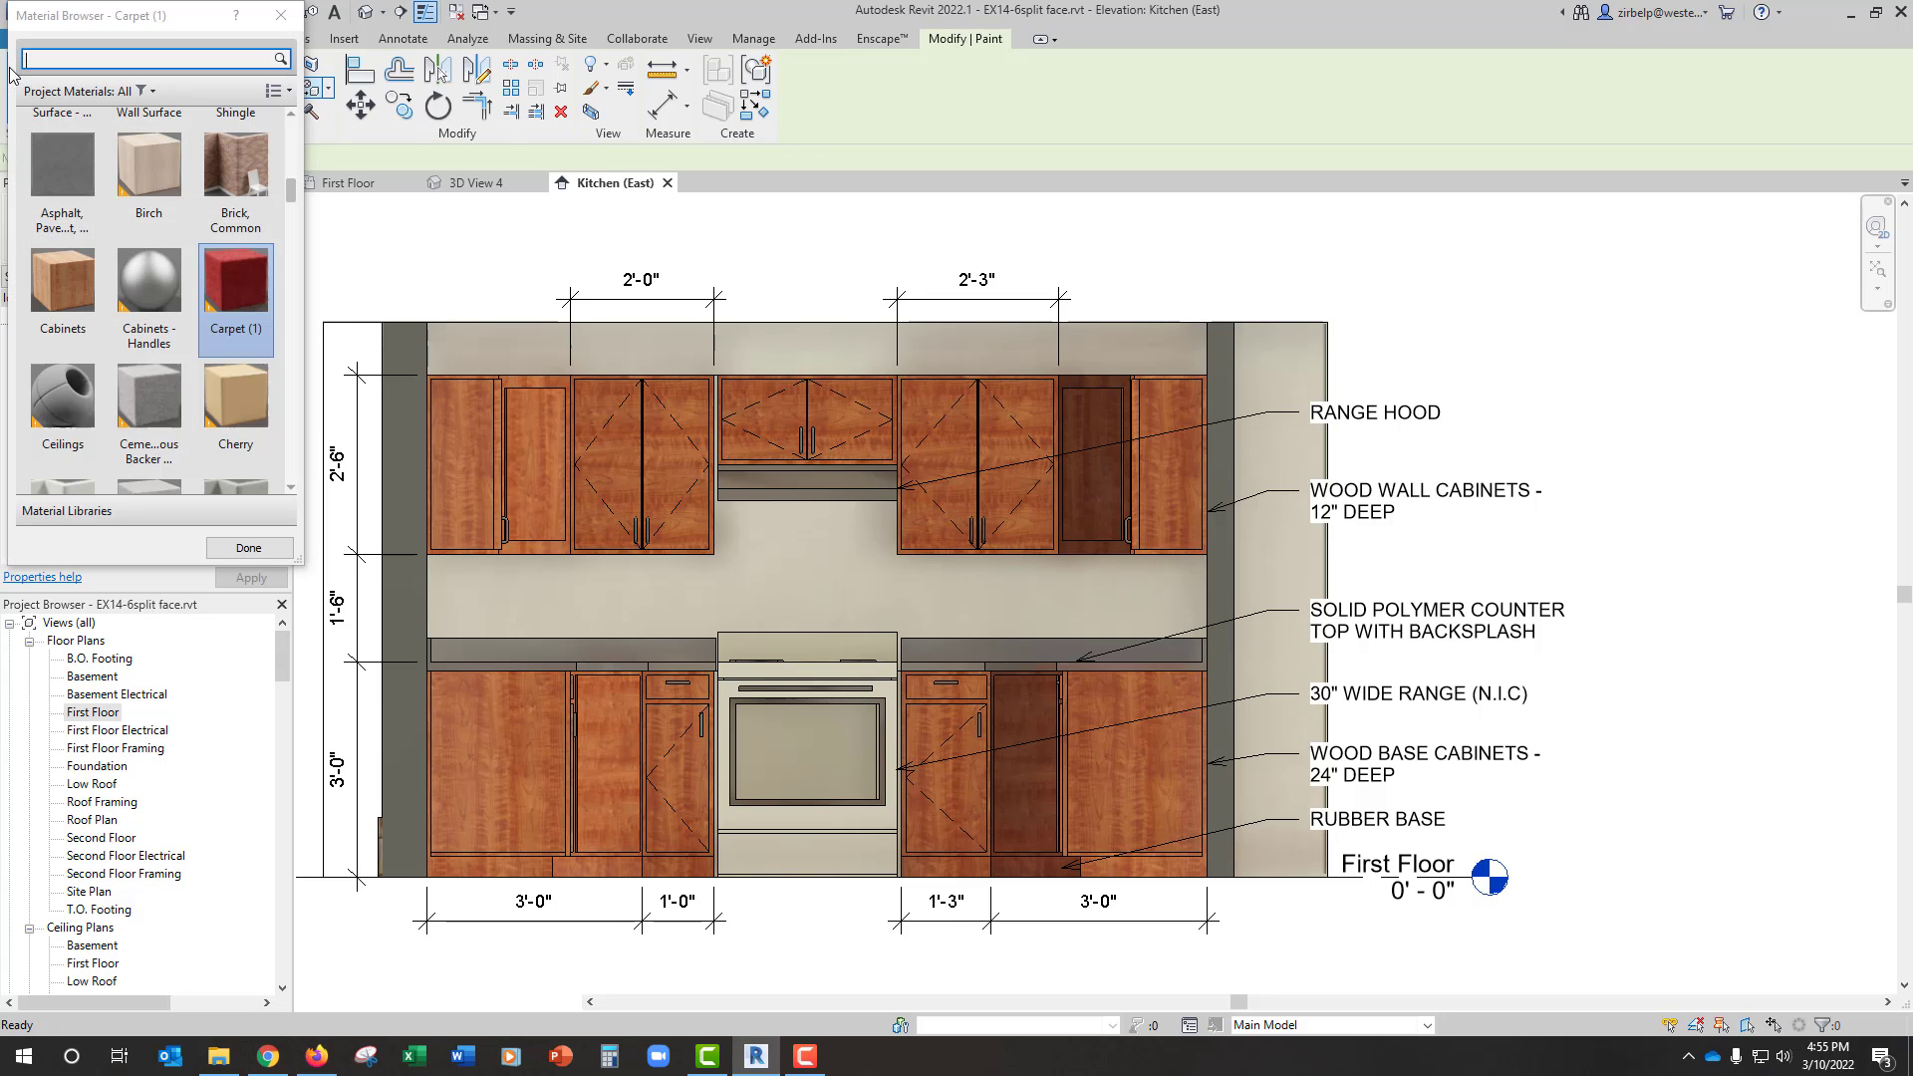
click(64, 61)
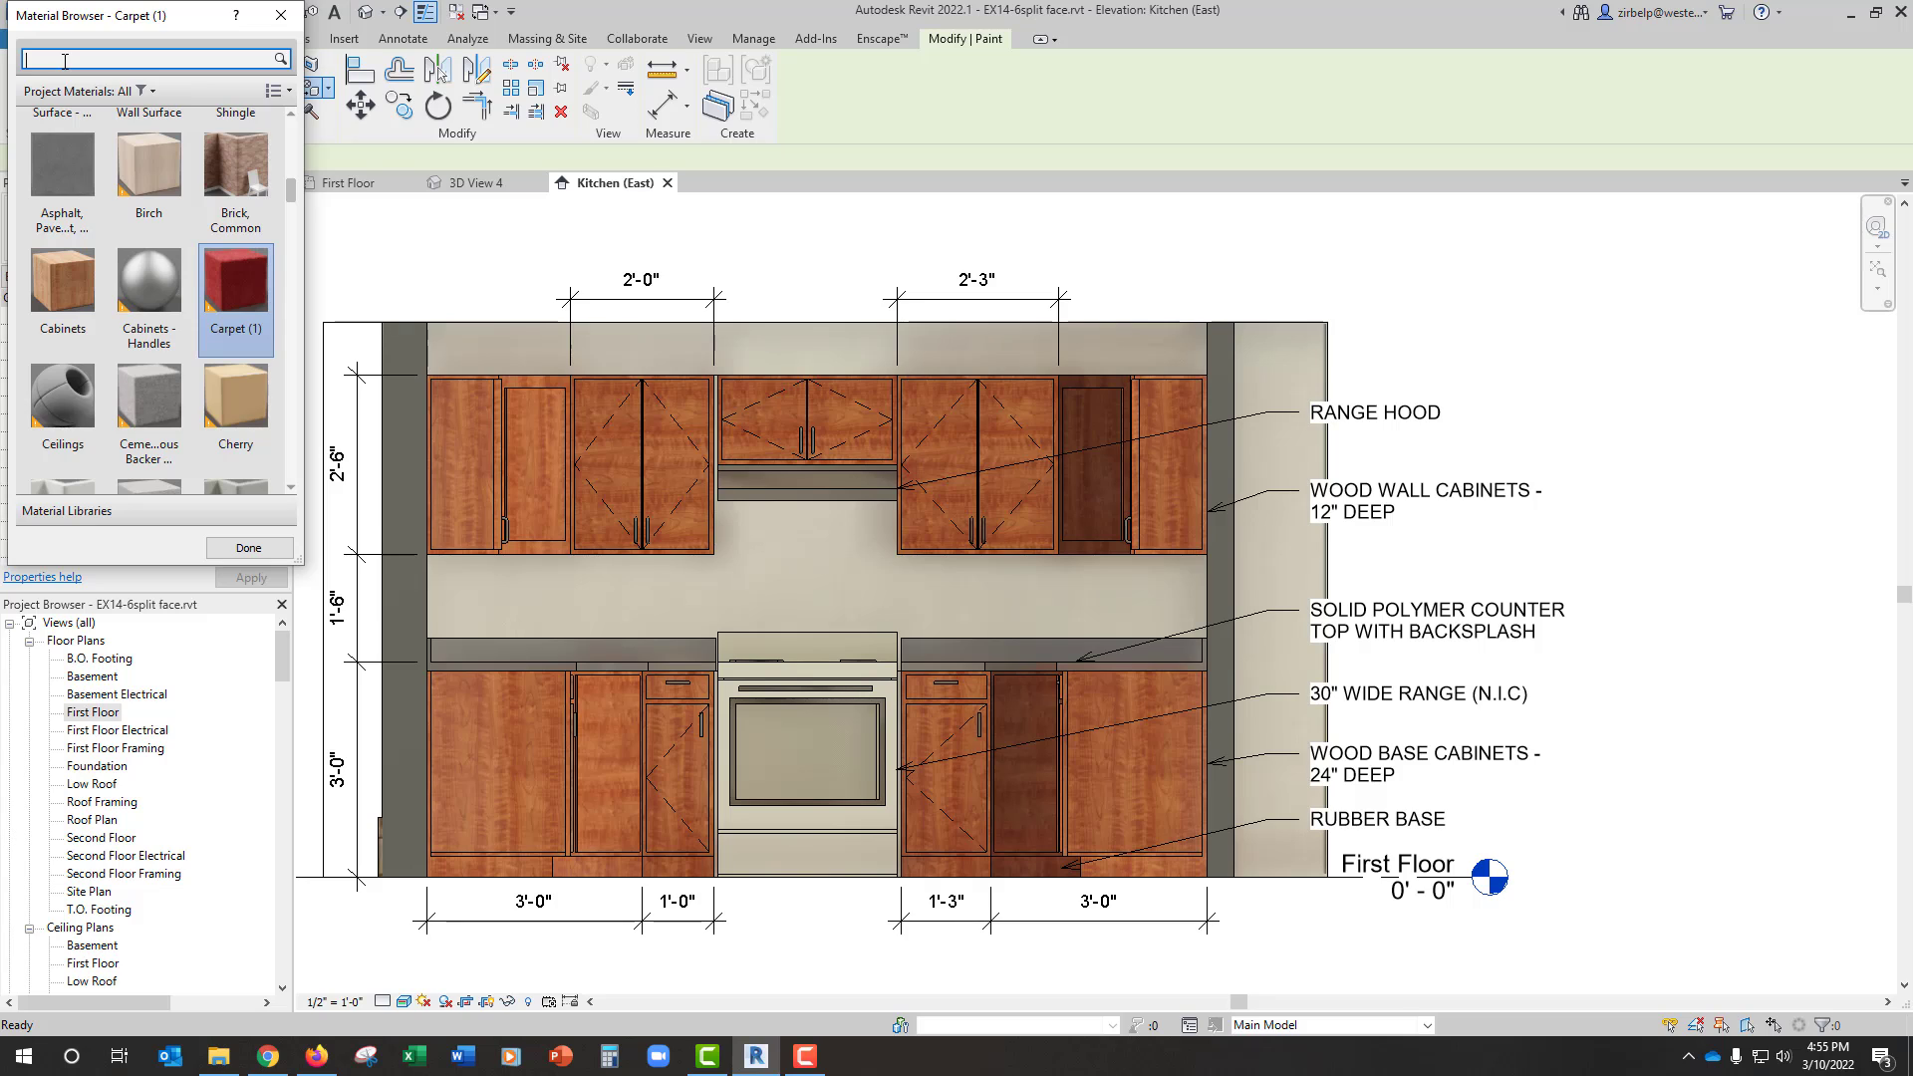
text(tile)
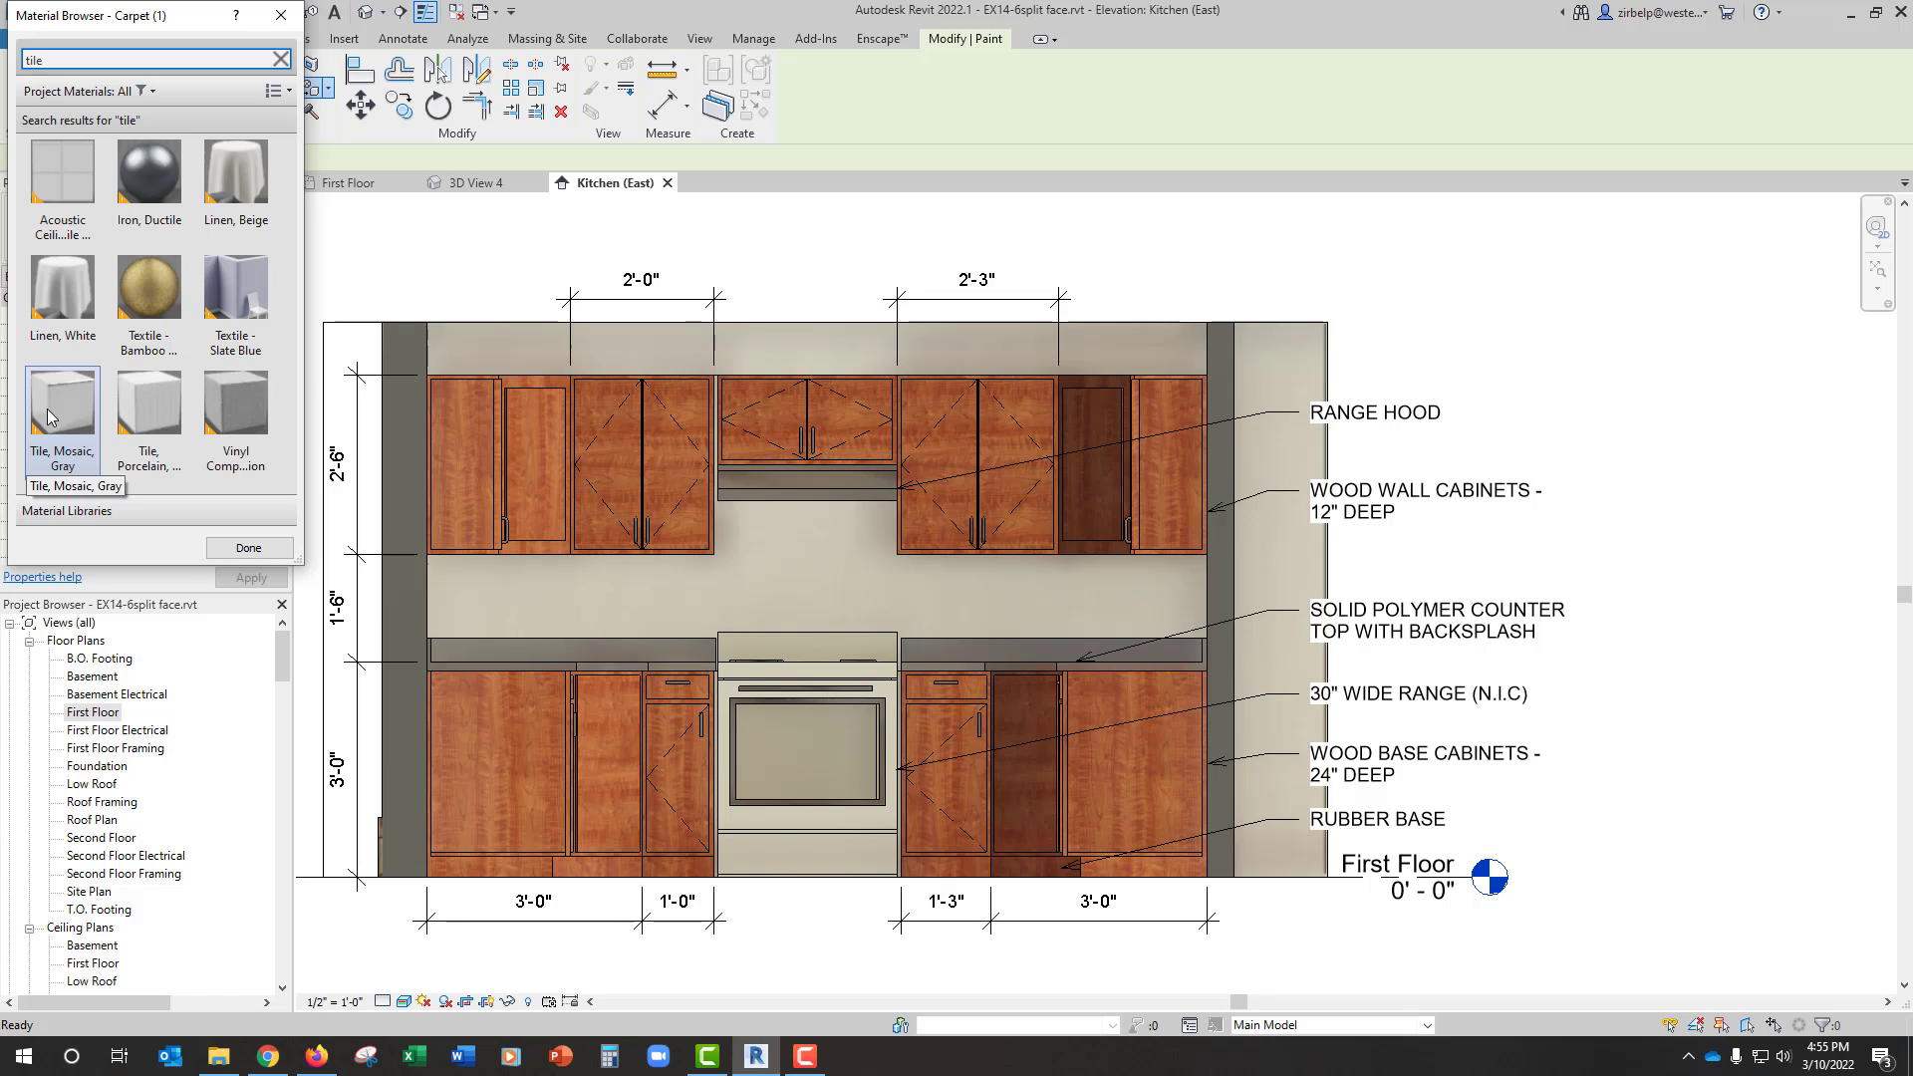
click(146, 419)
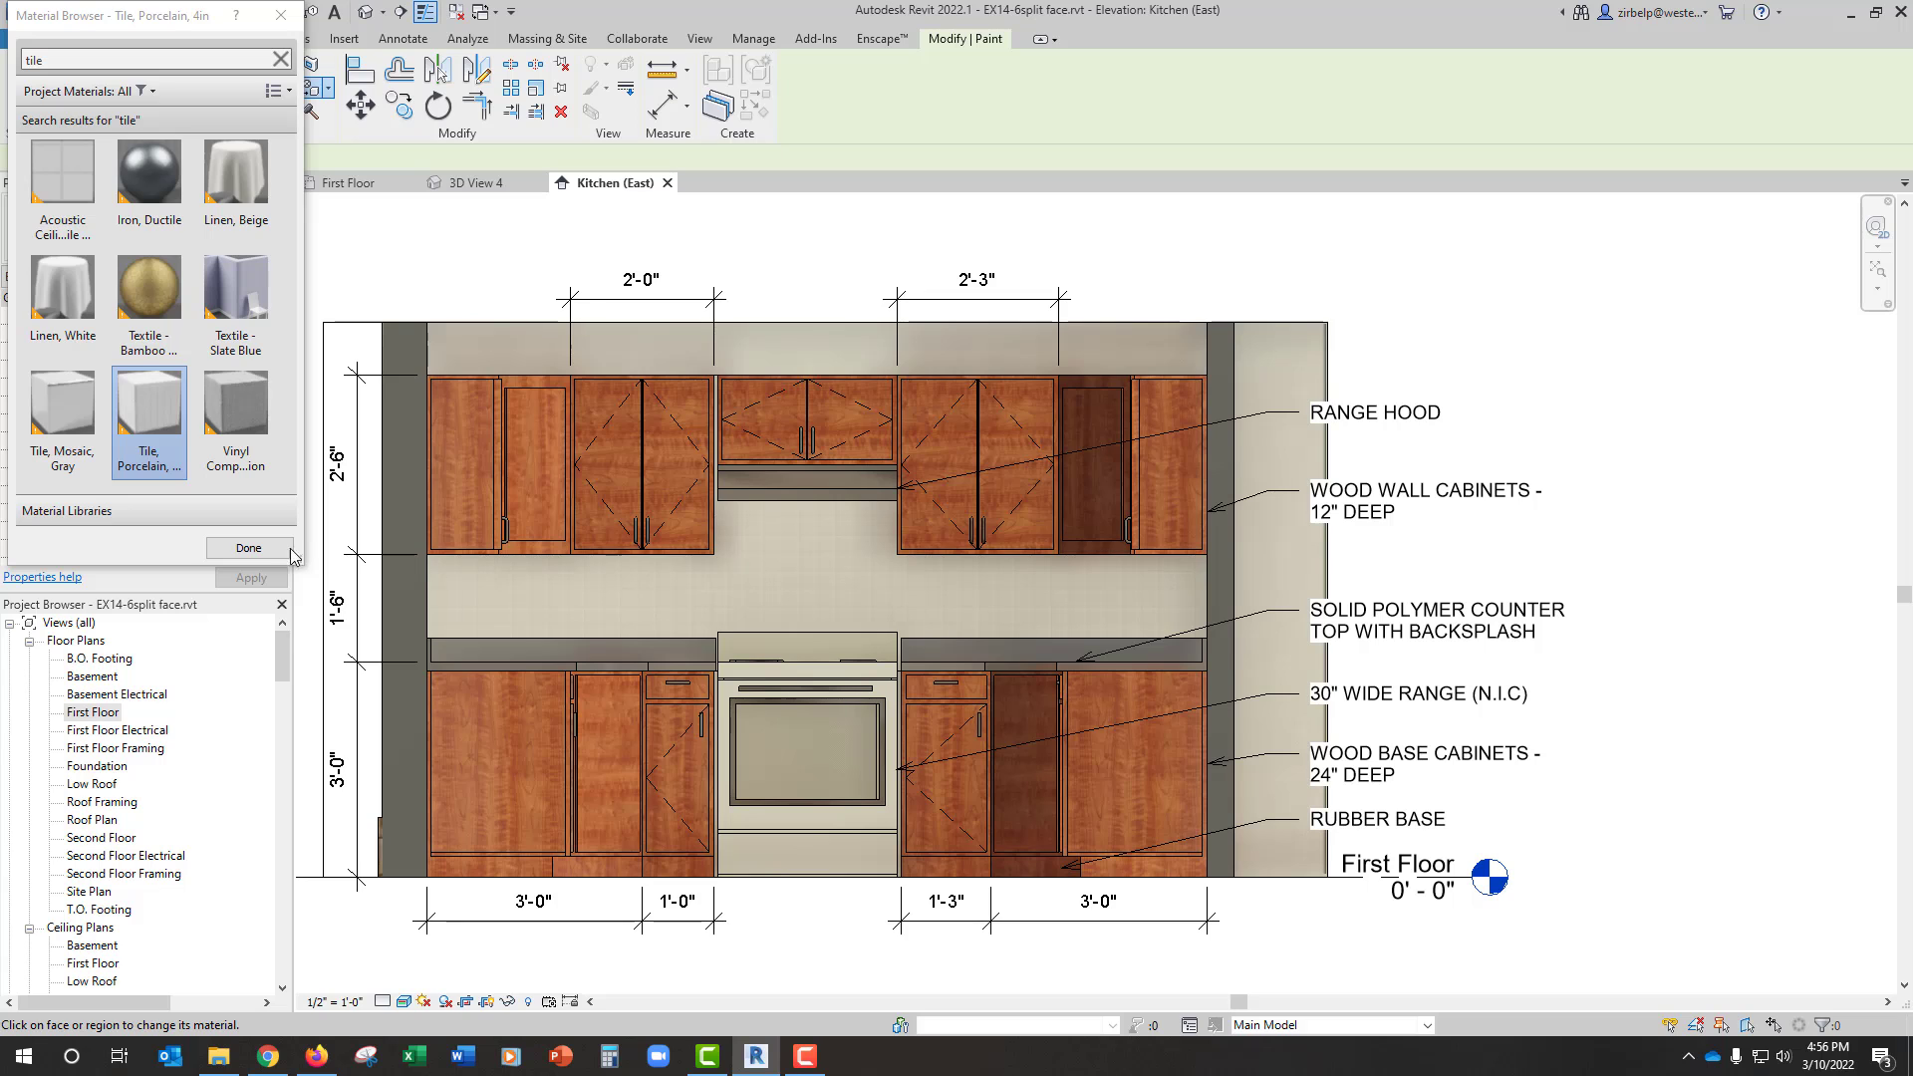
click(250, 549)
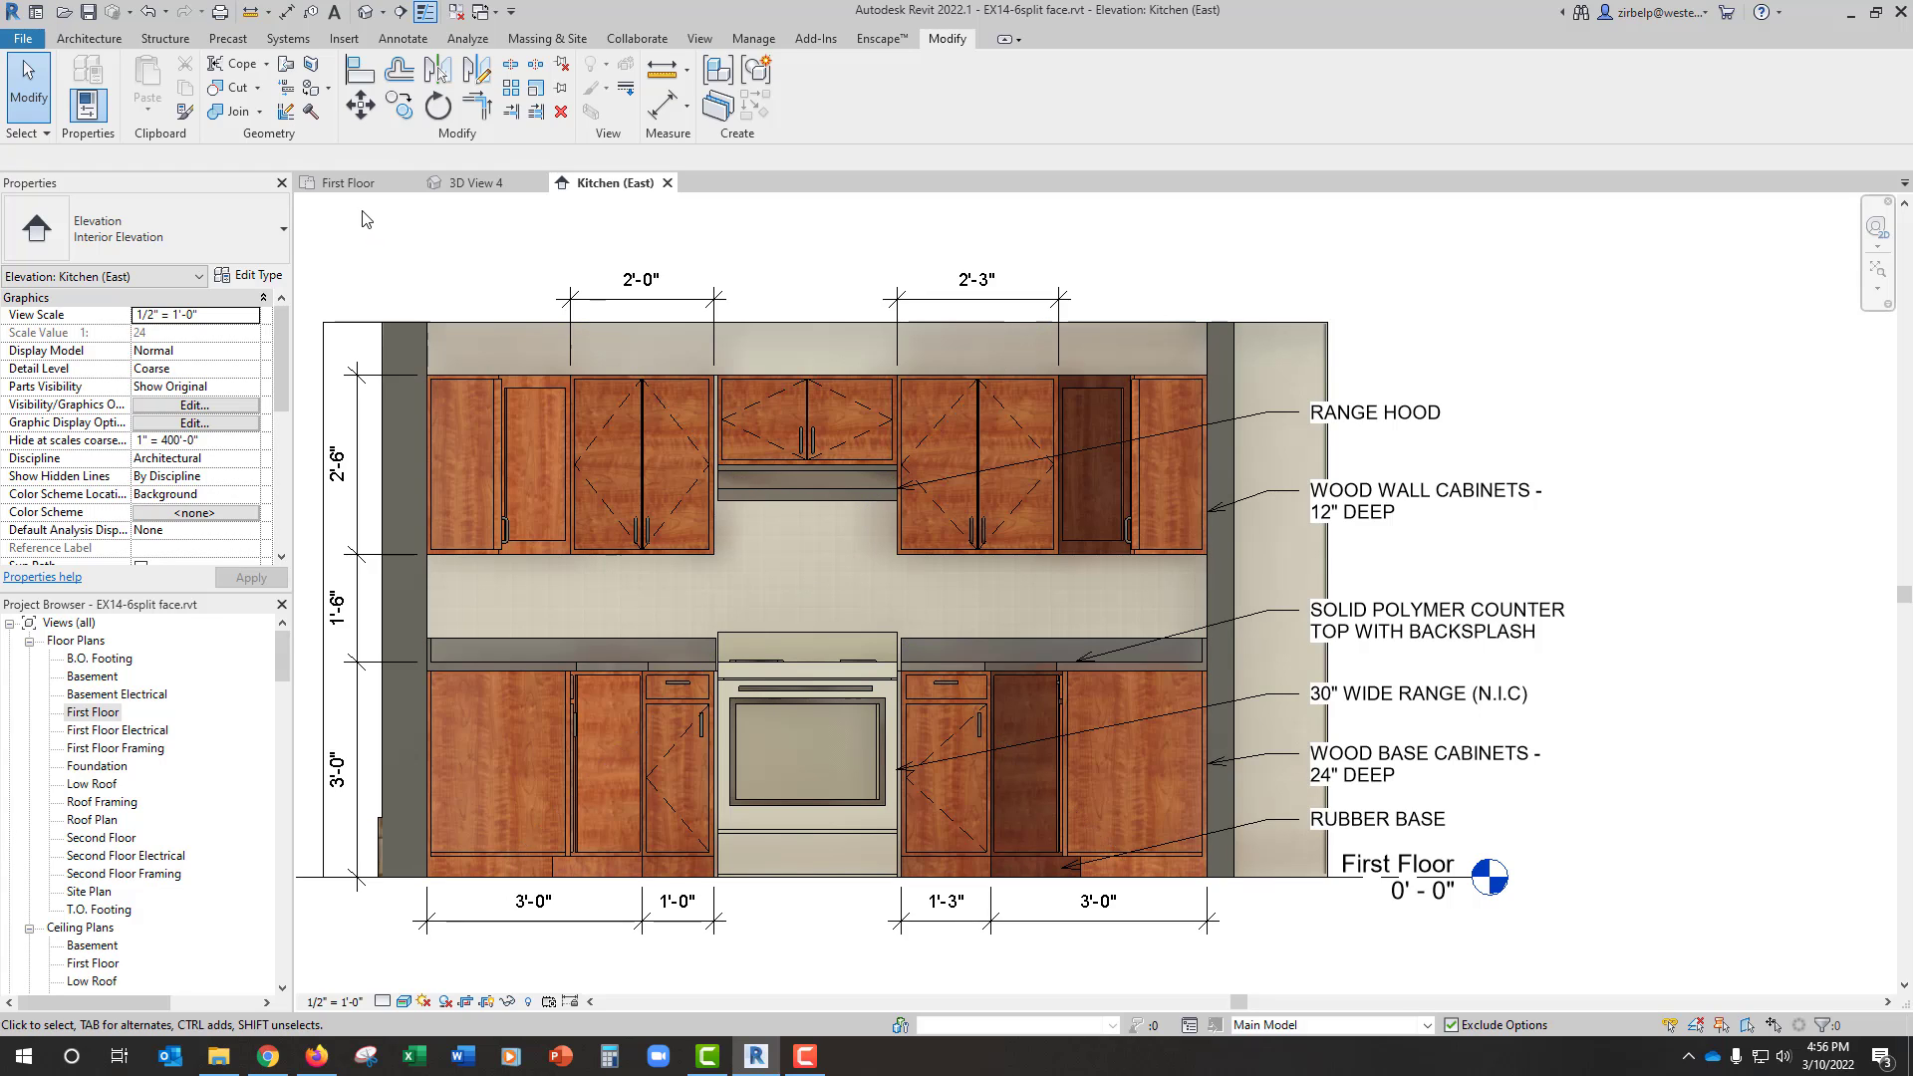
Step: Open the project's materials manager and search it for "tile"
click(745, 42)
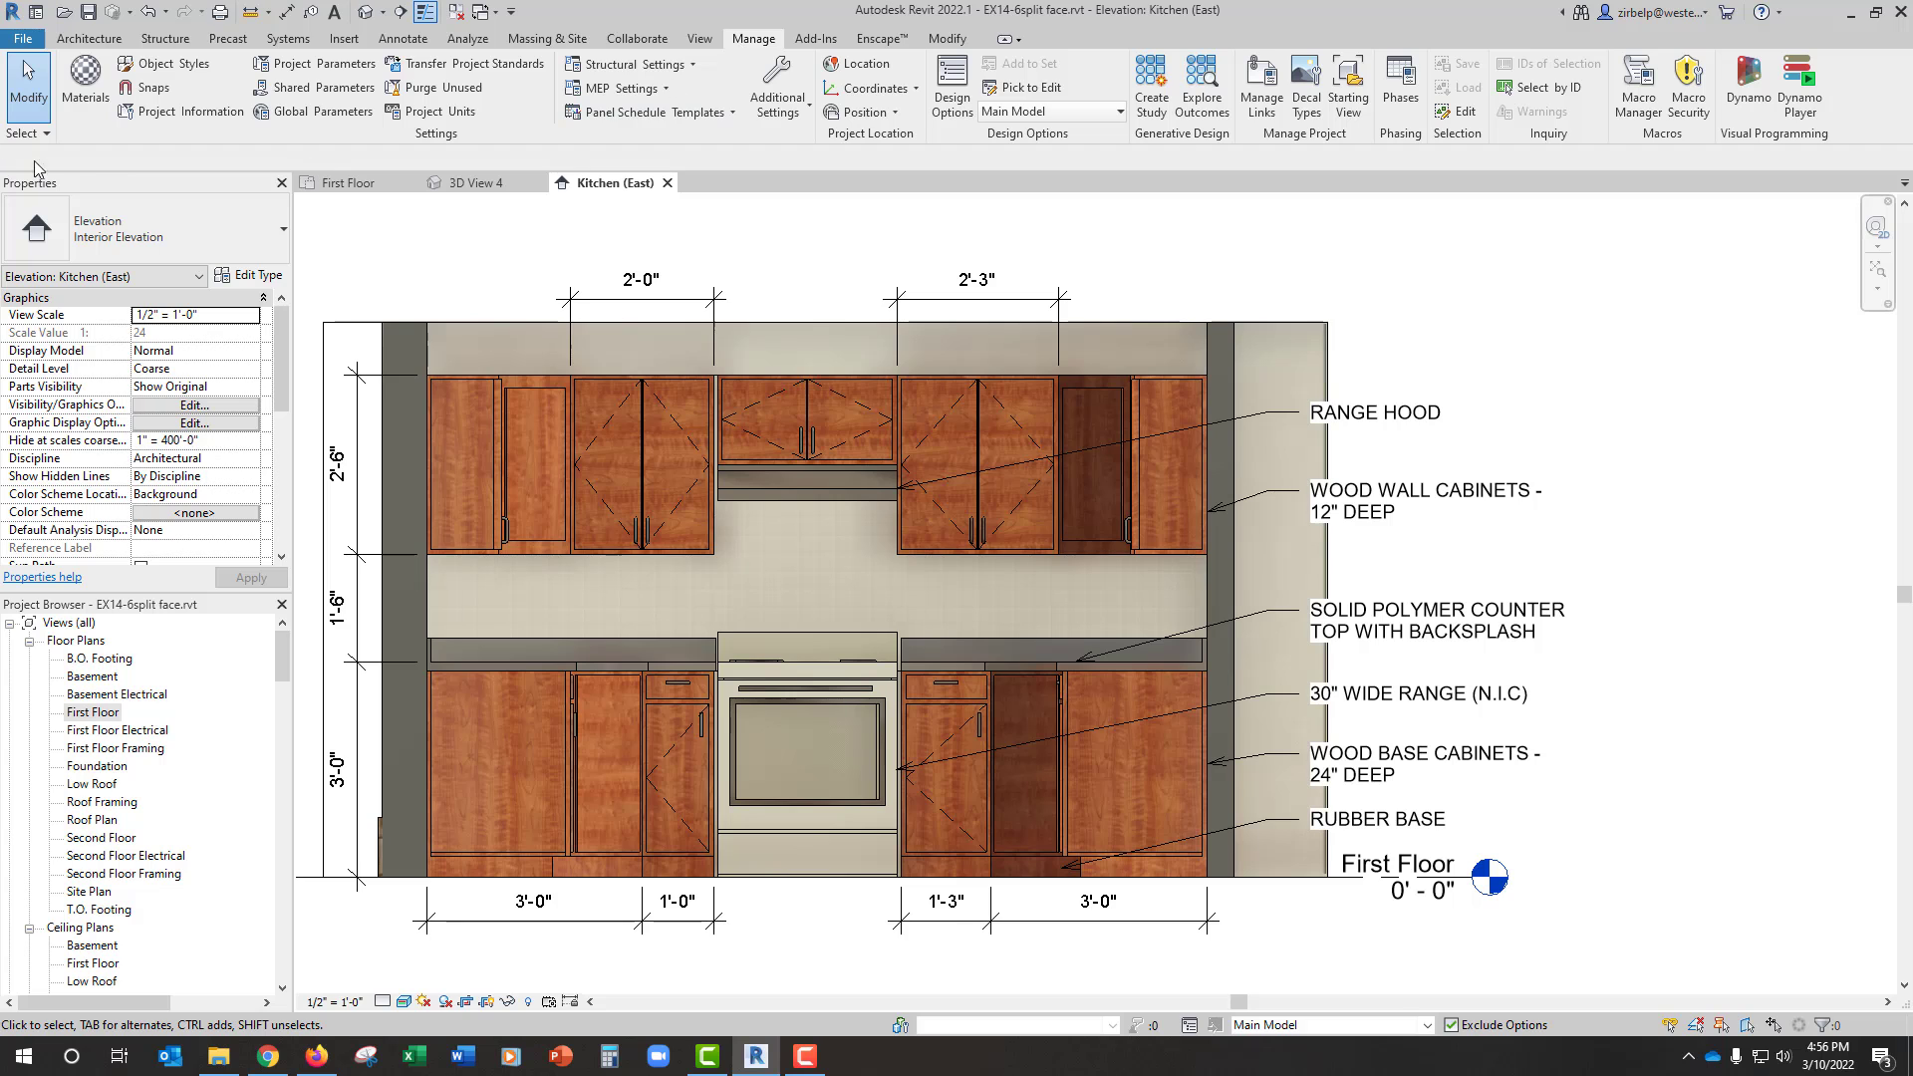
click(92, 84)
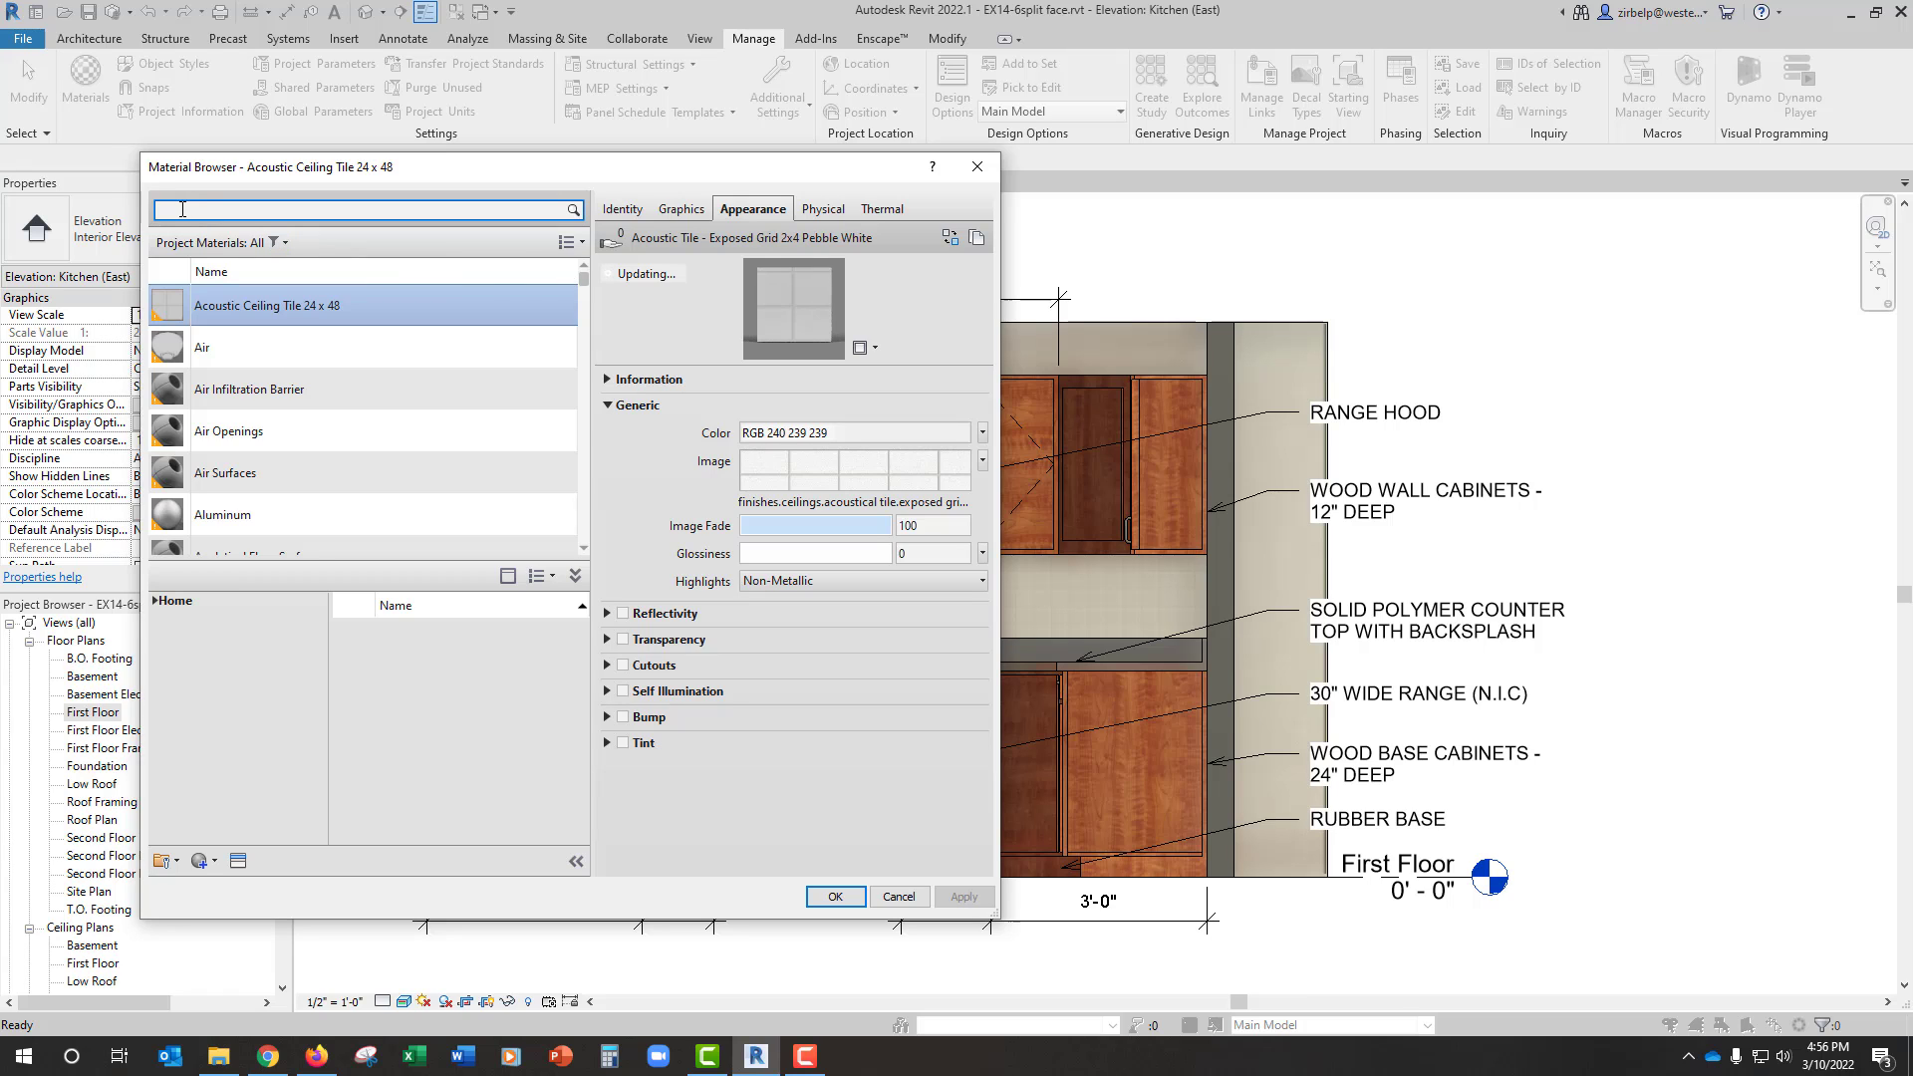
key(Return)
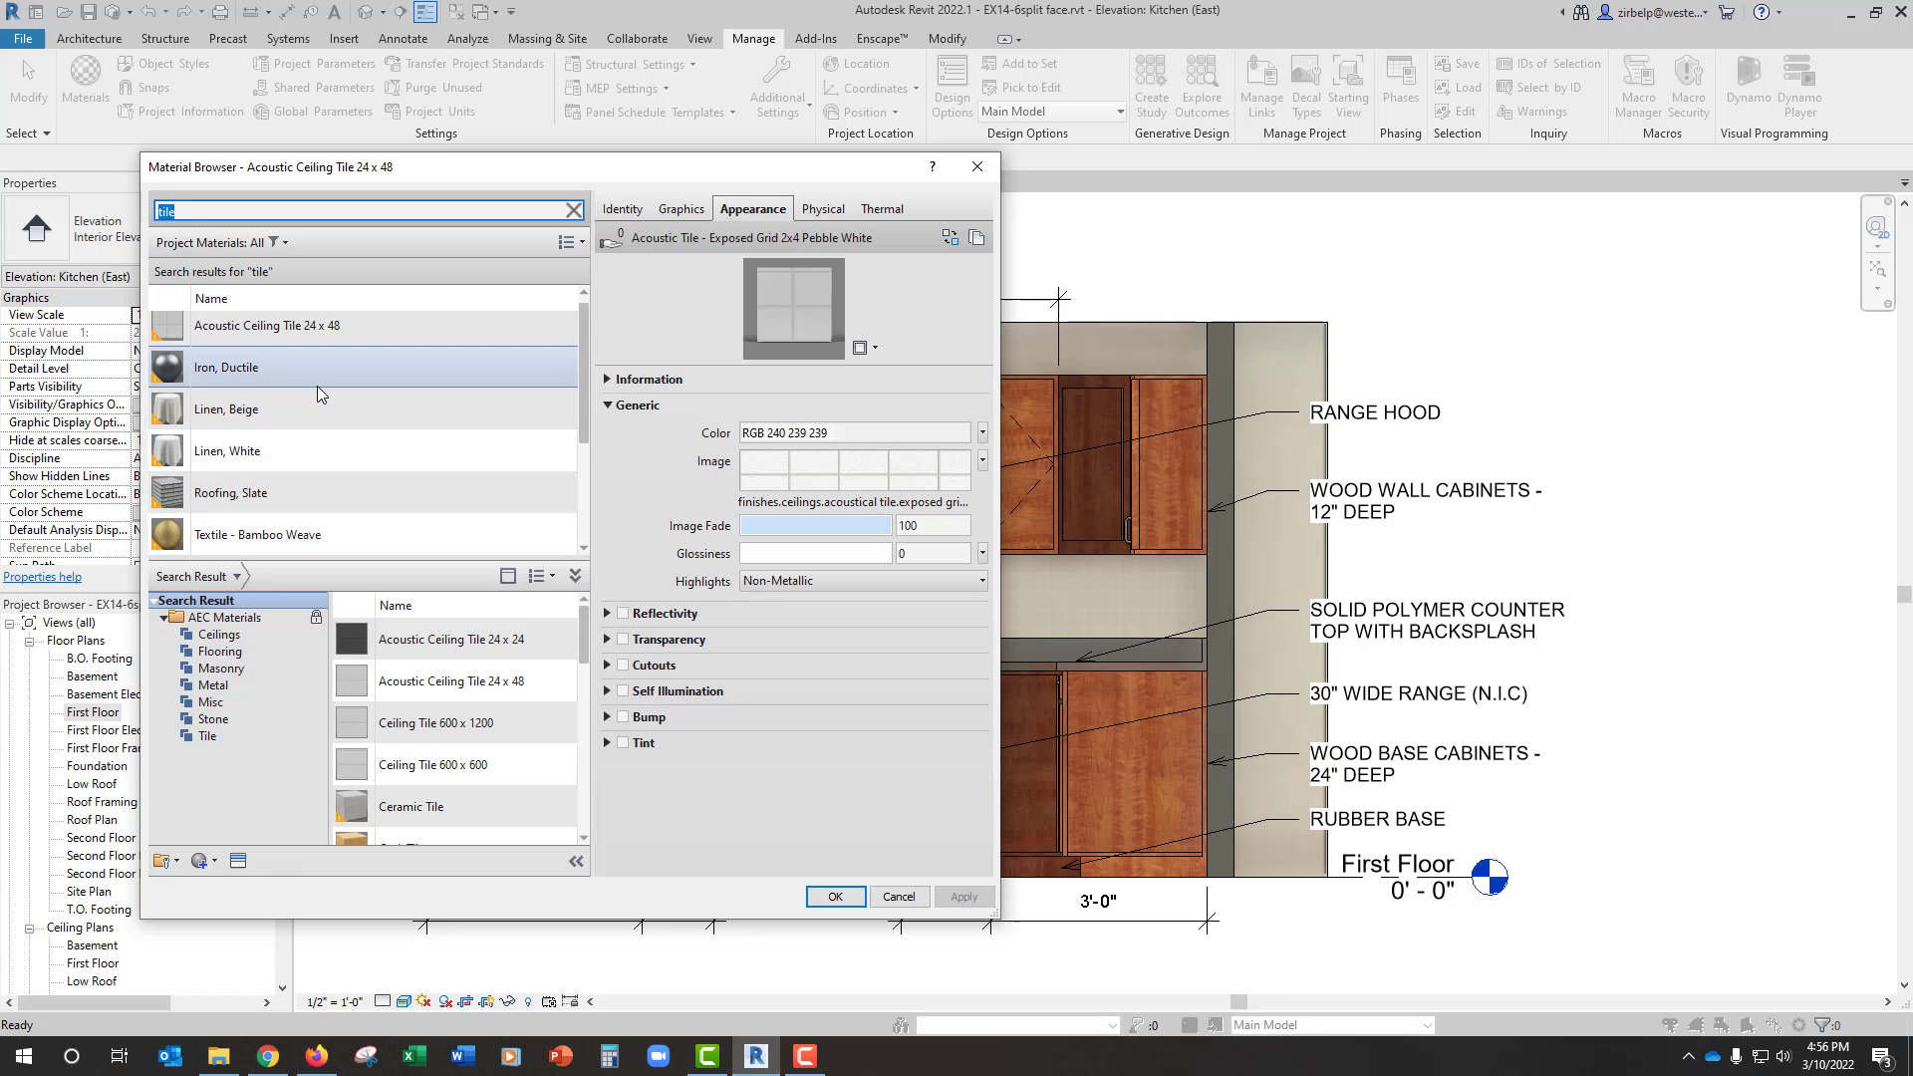
Step: Clear the material search, browse the AEC Materials library to its tile entries, and preview Tile, Stone and Ceramic mix
click(552, 580)
click(574, 639)
scroll(524, 663, down, 6)
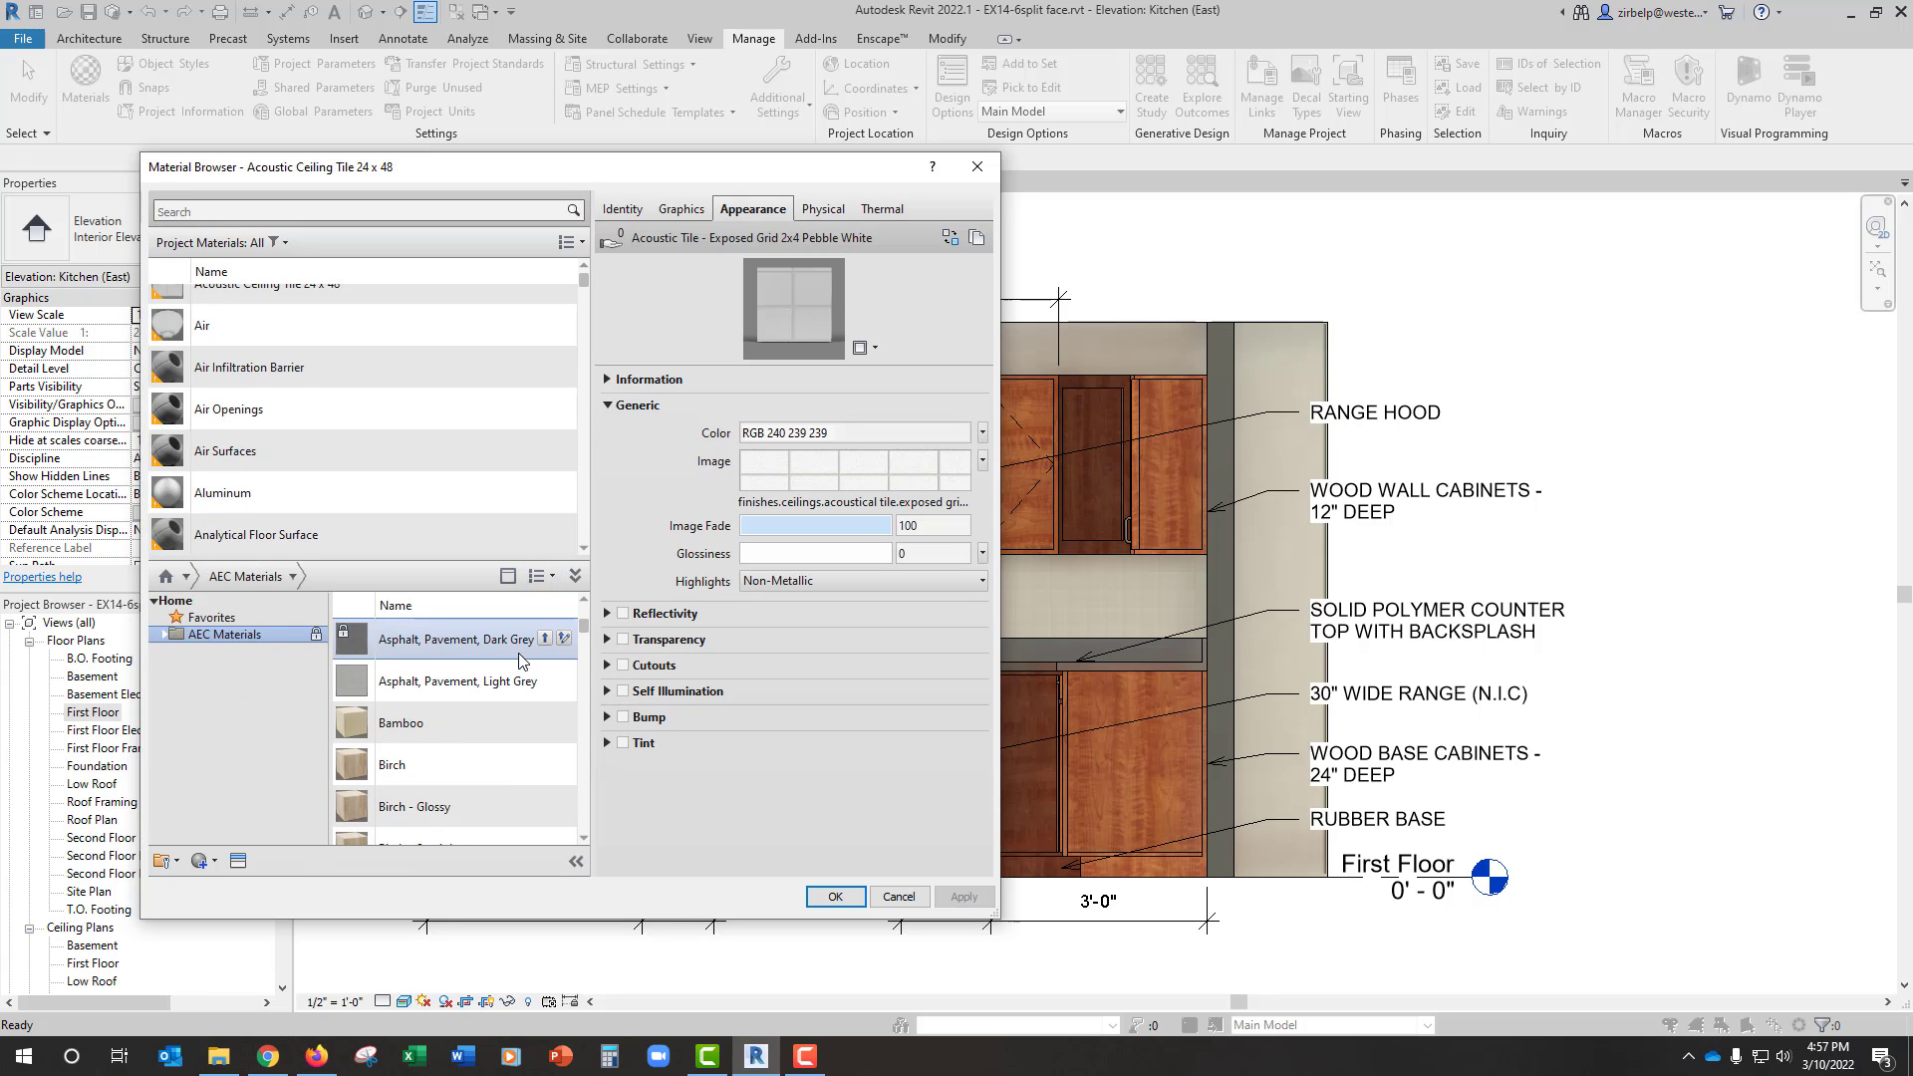
scroll(520, 663, down, 8)
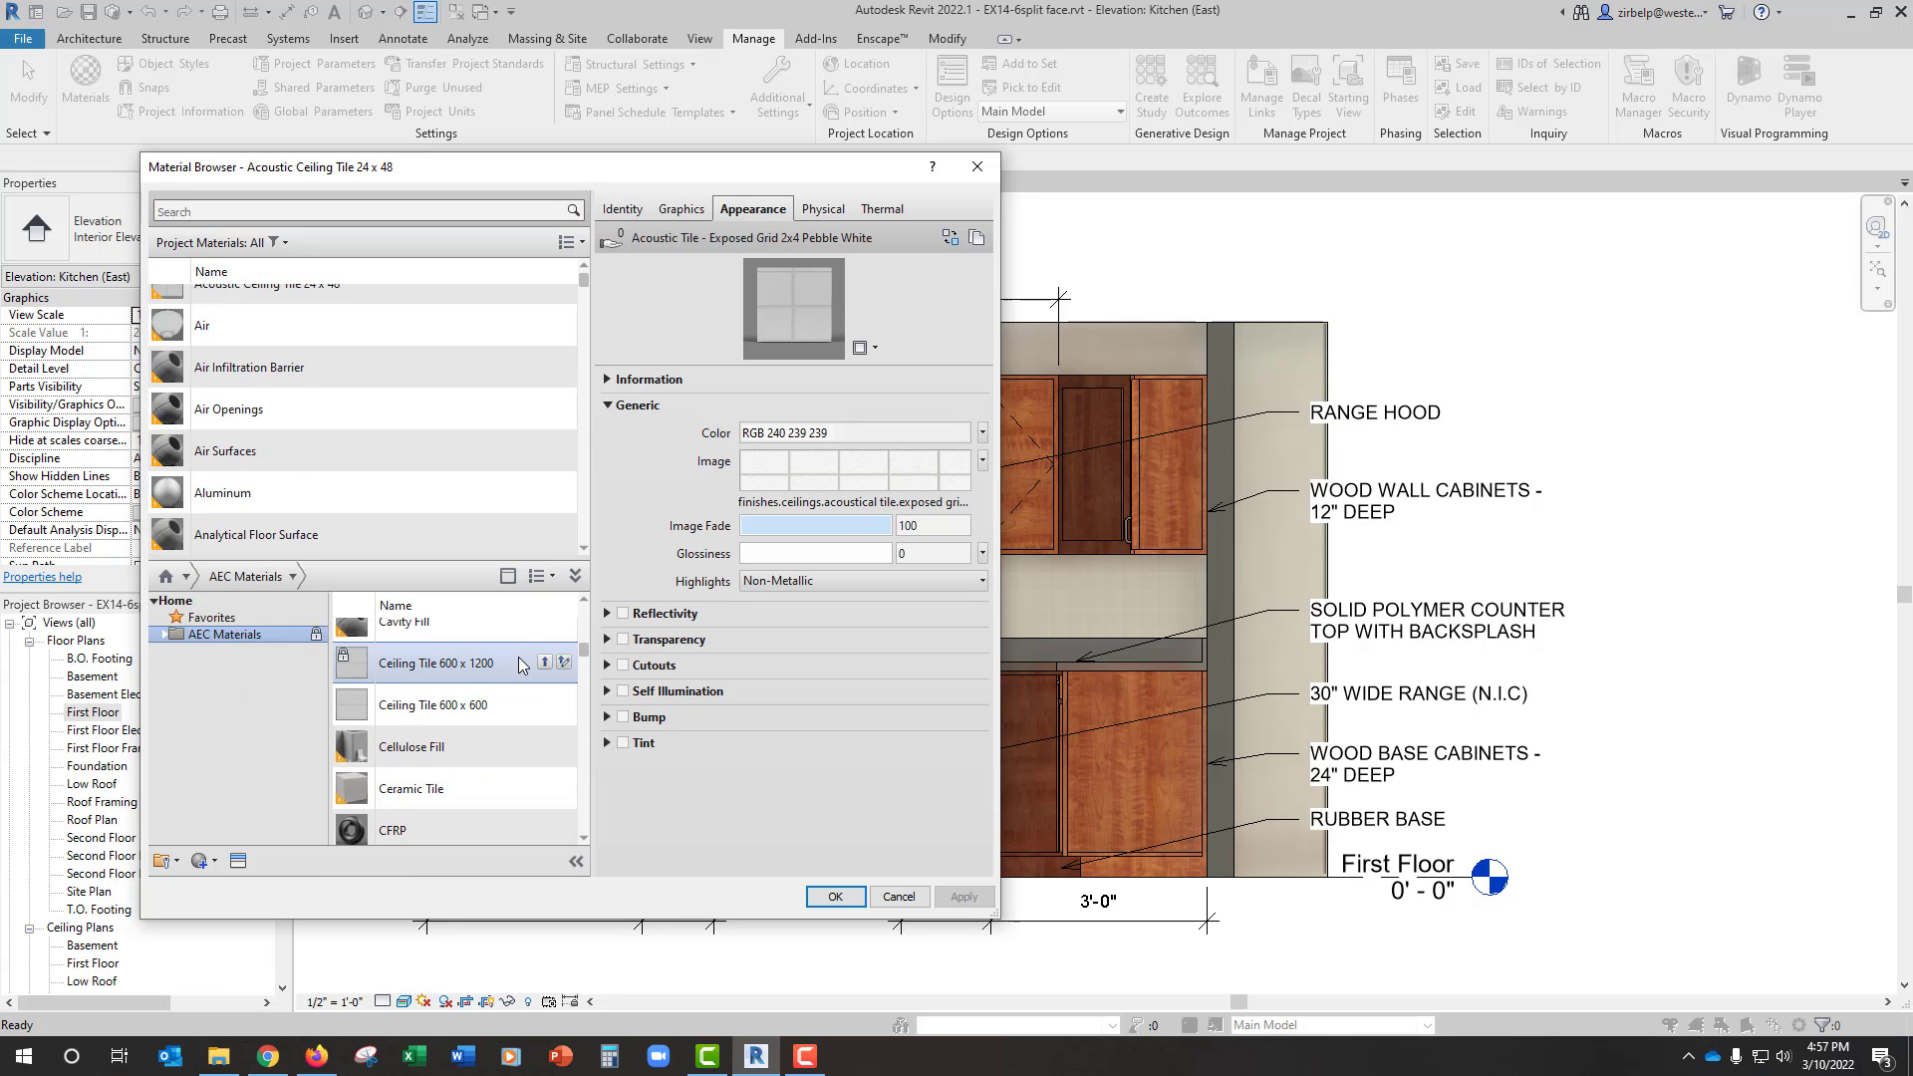
scroll(520, 665, down, 6)
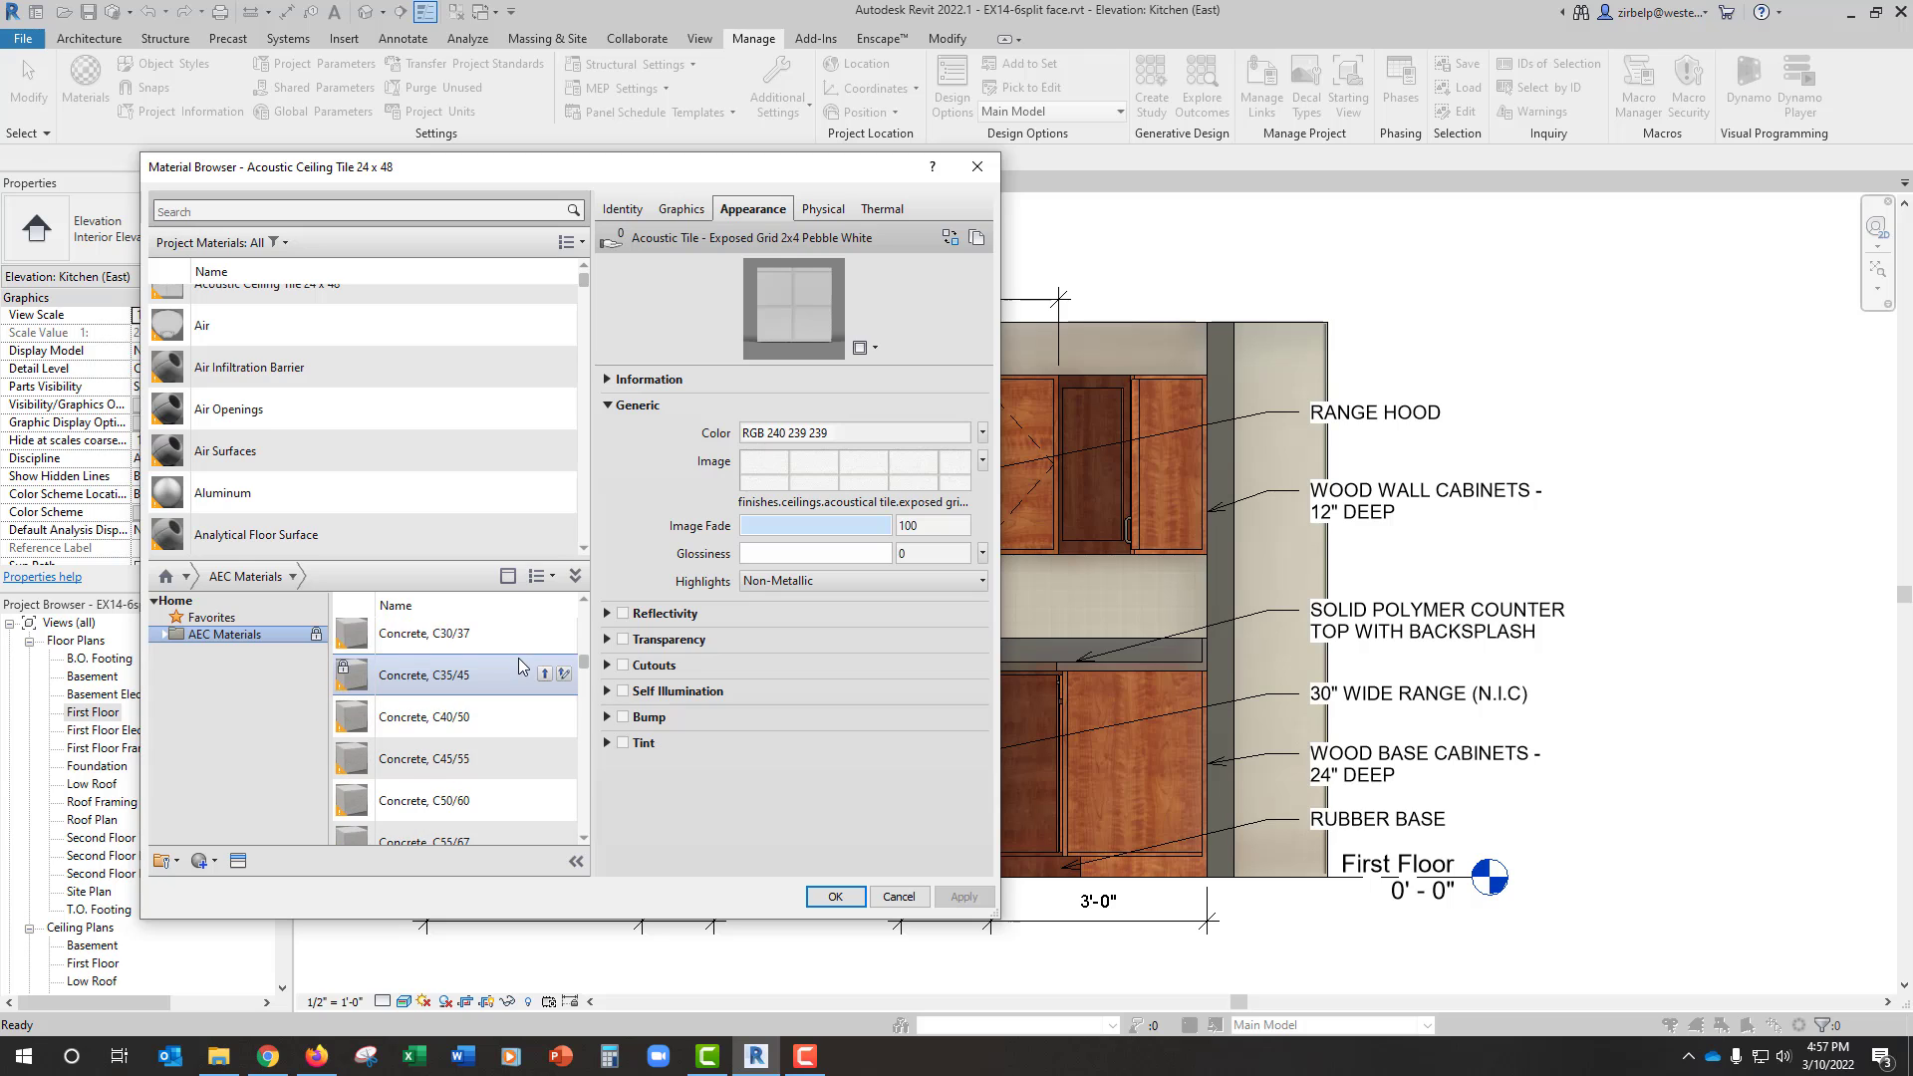
scroll(518, 673, down, 3)
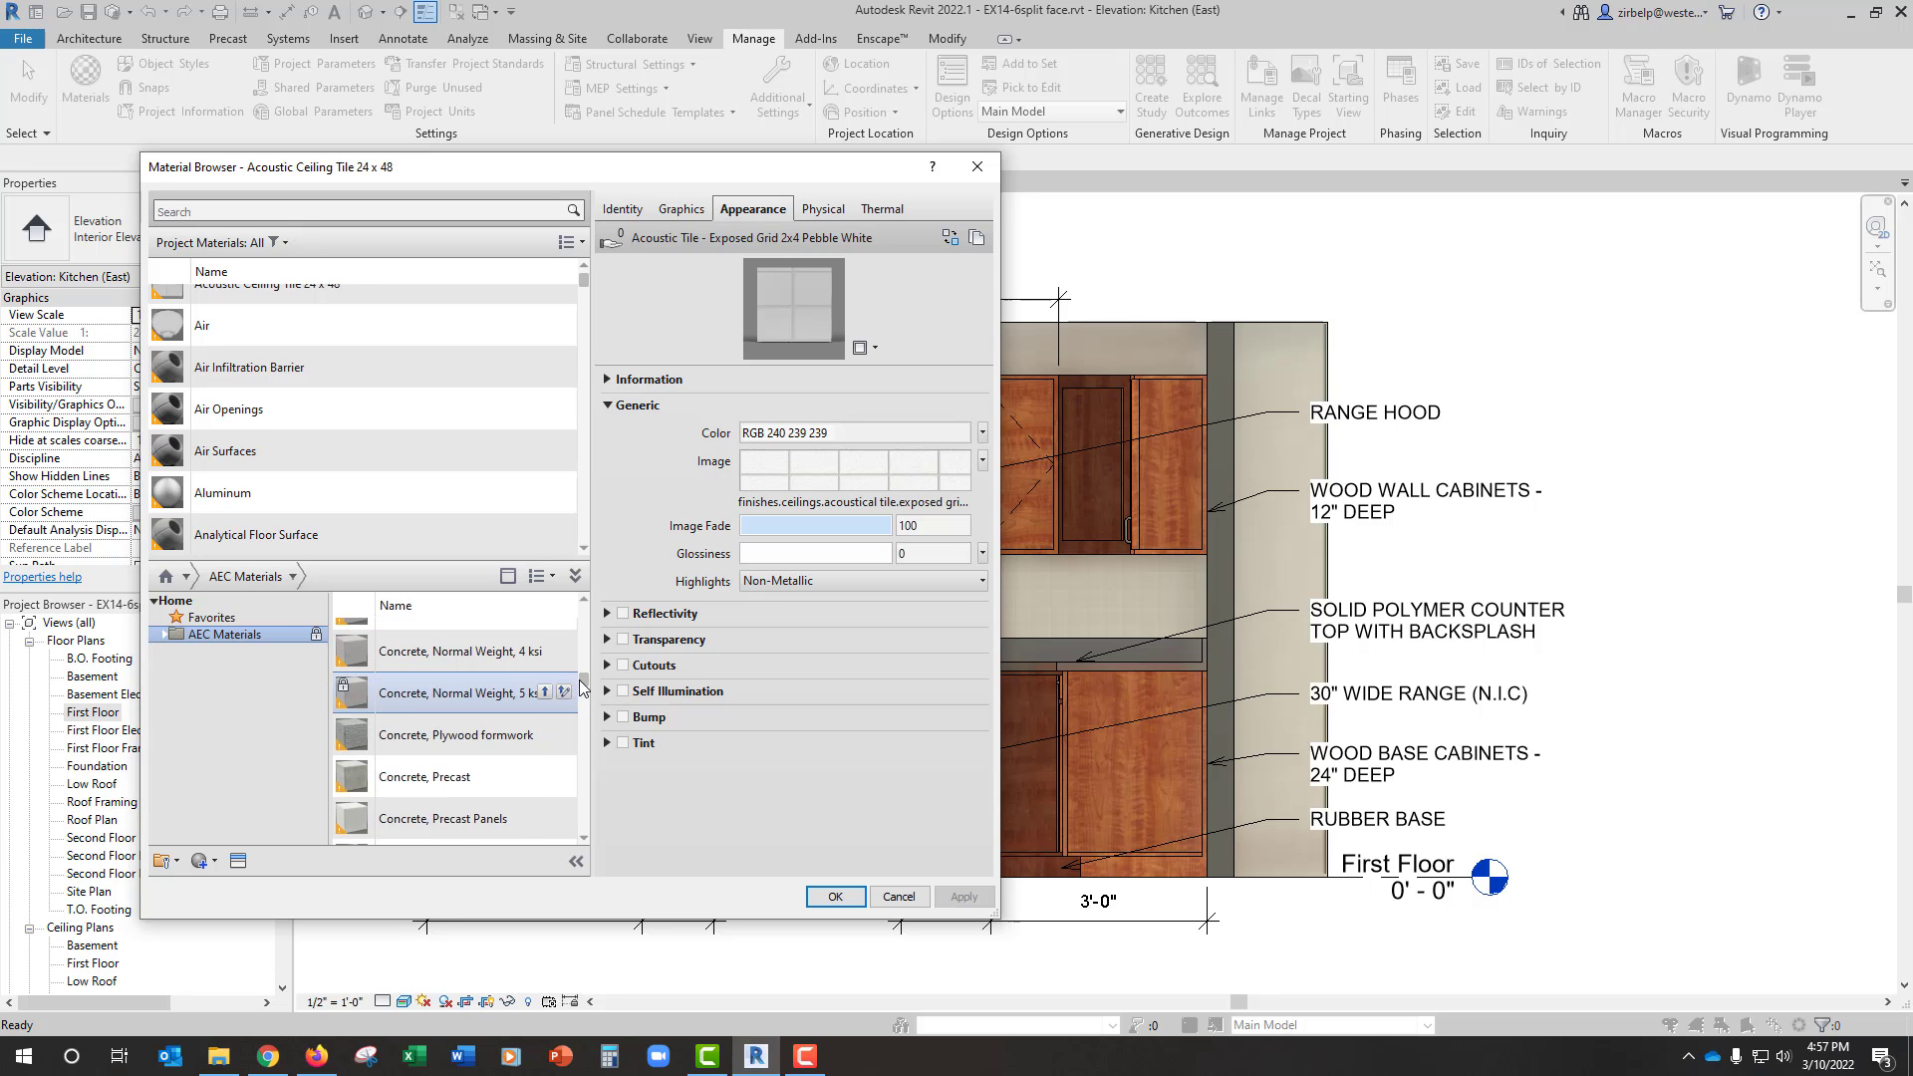
drag(583, 689, 576, 812)
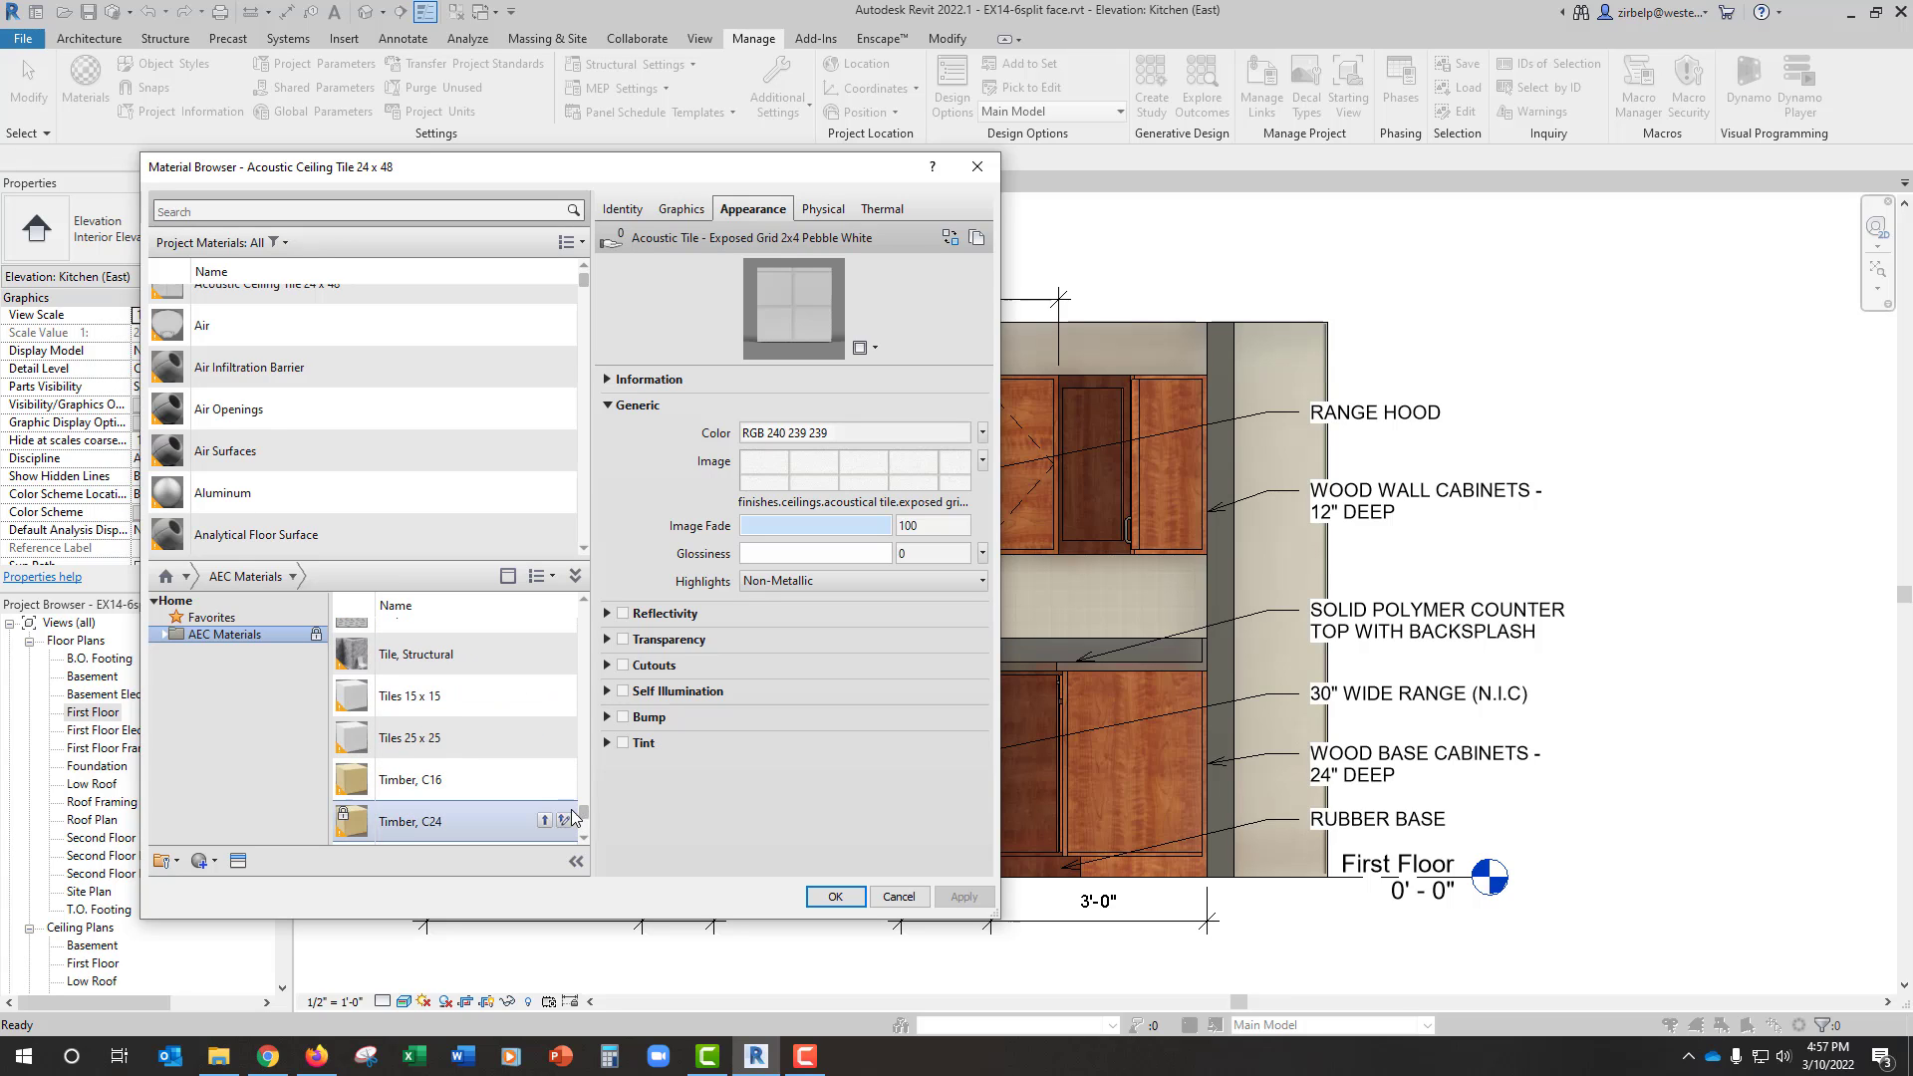
scroll(495, 706, up, 2)
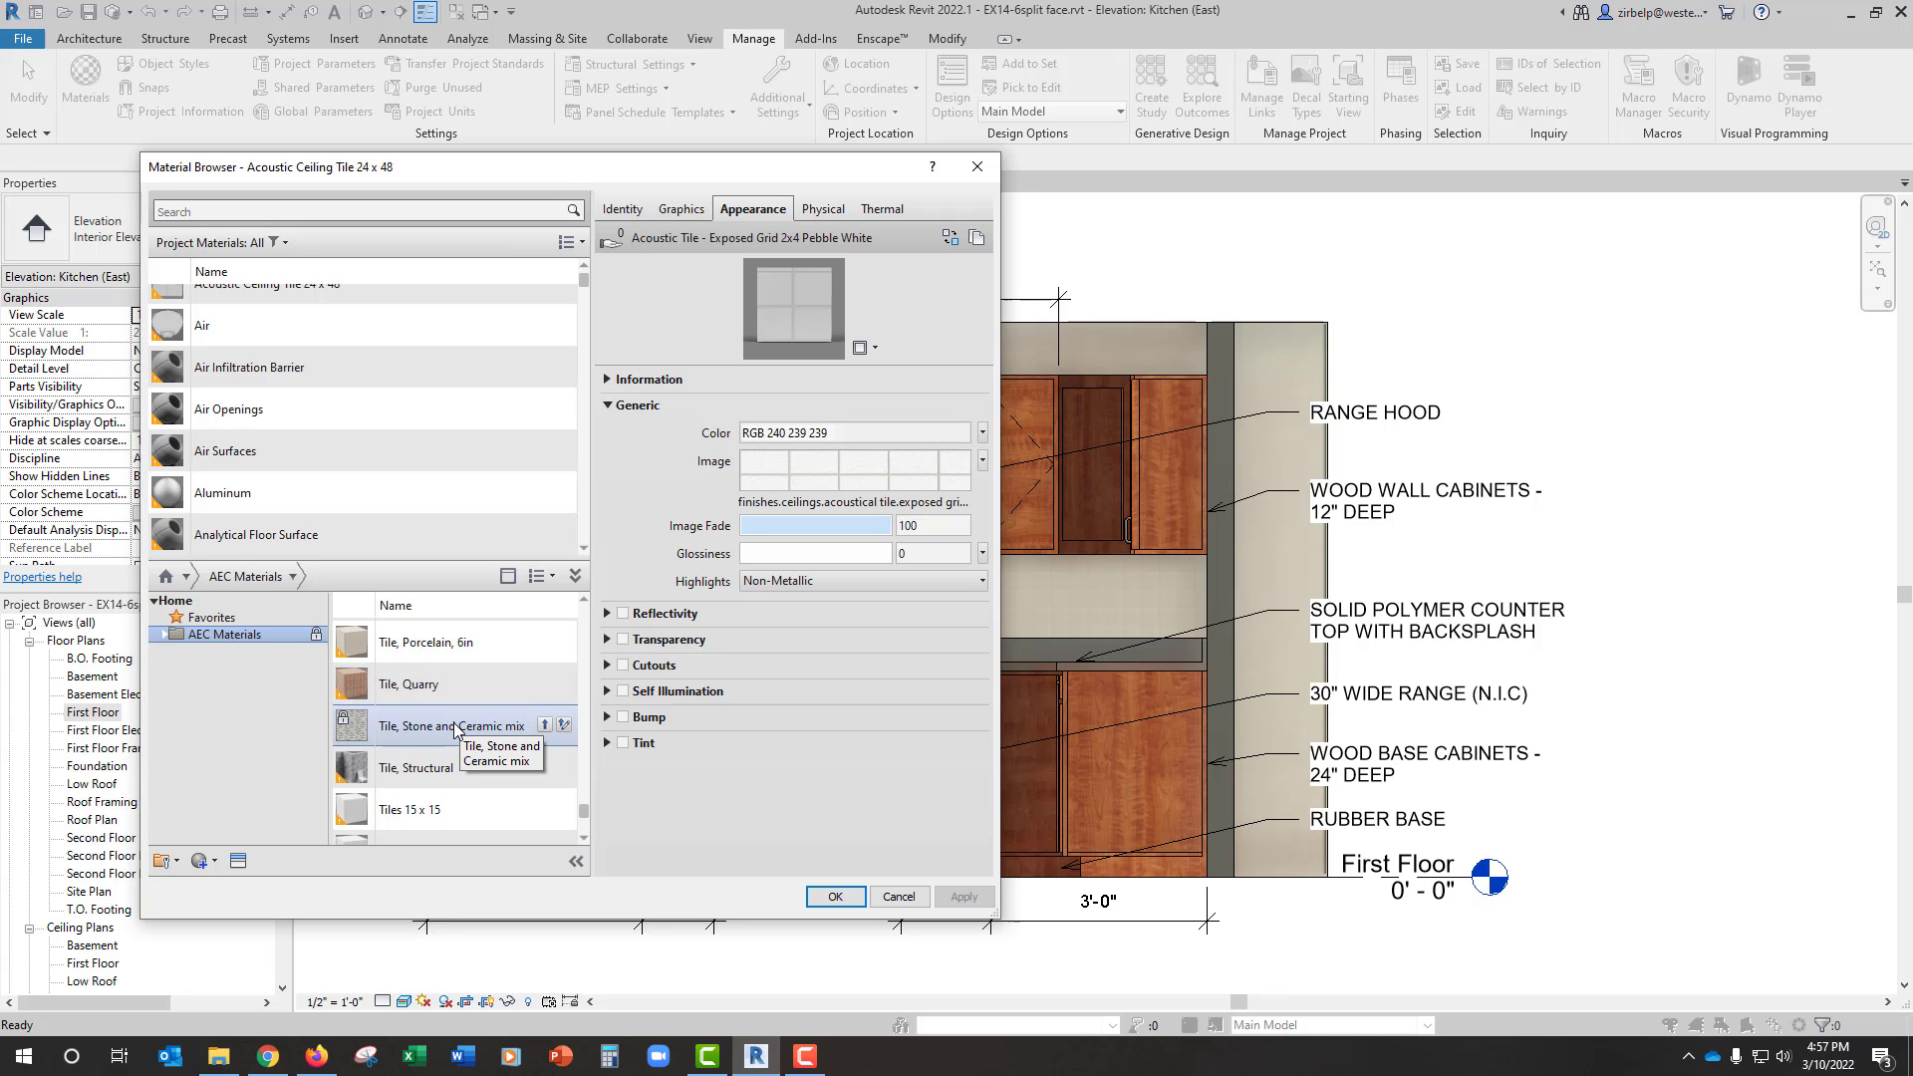
click(454, 726)
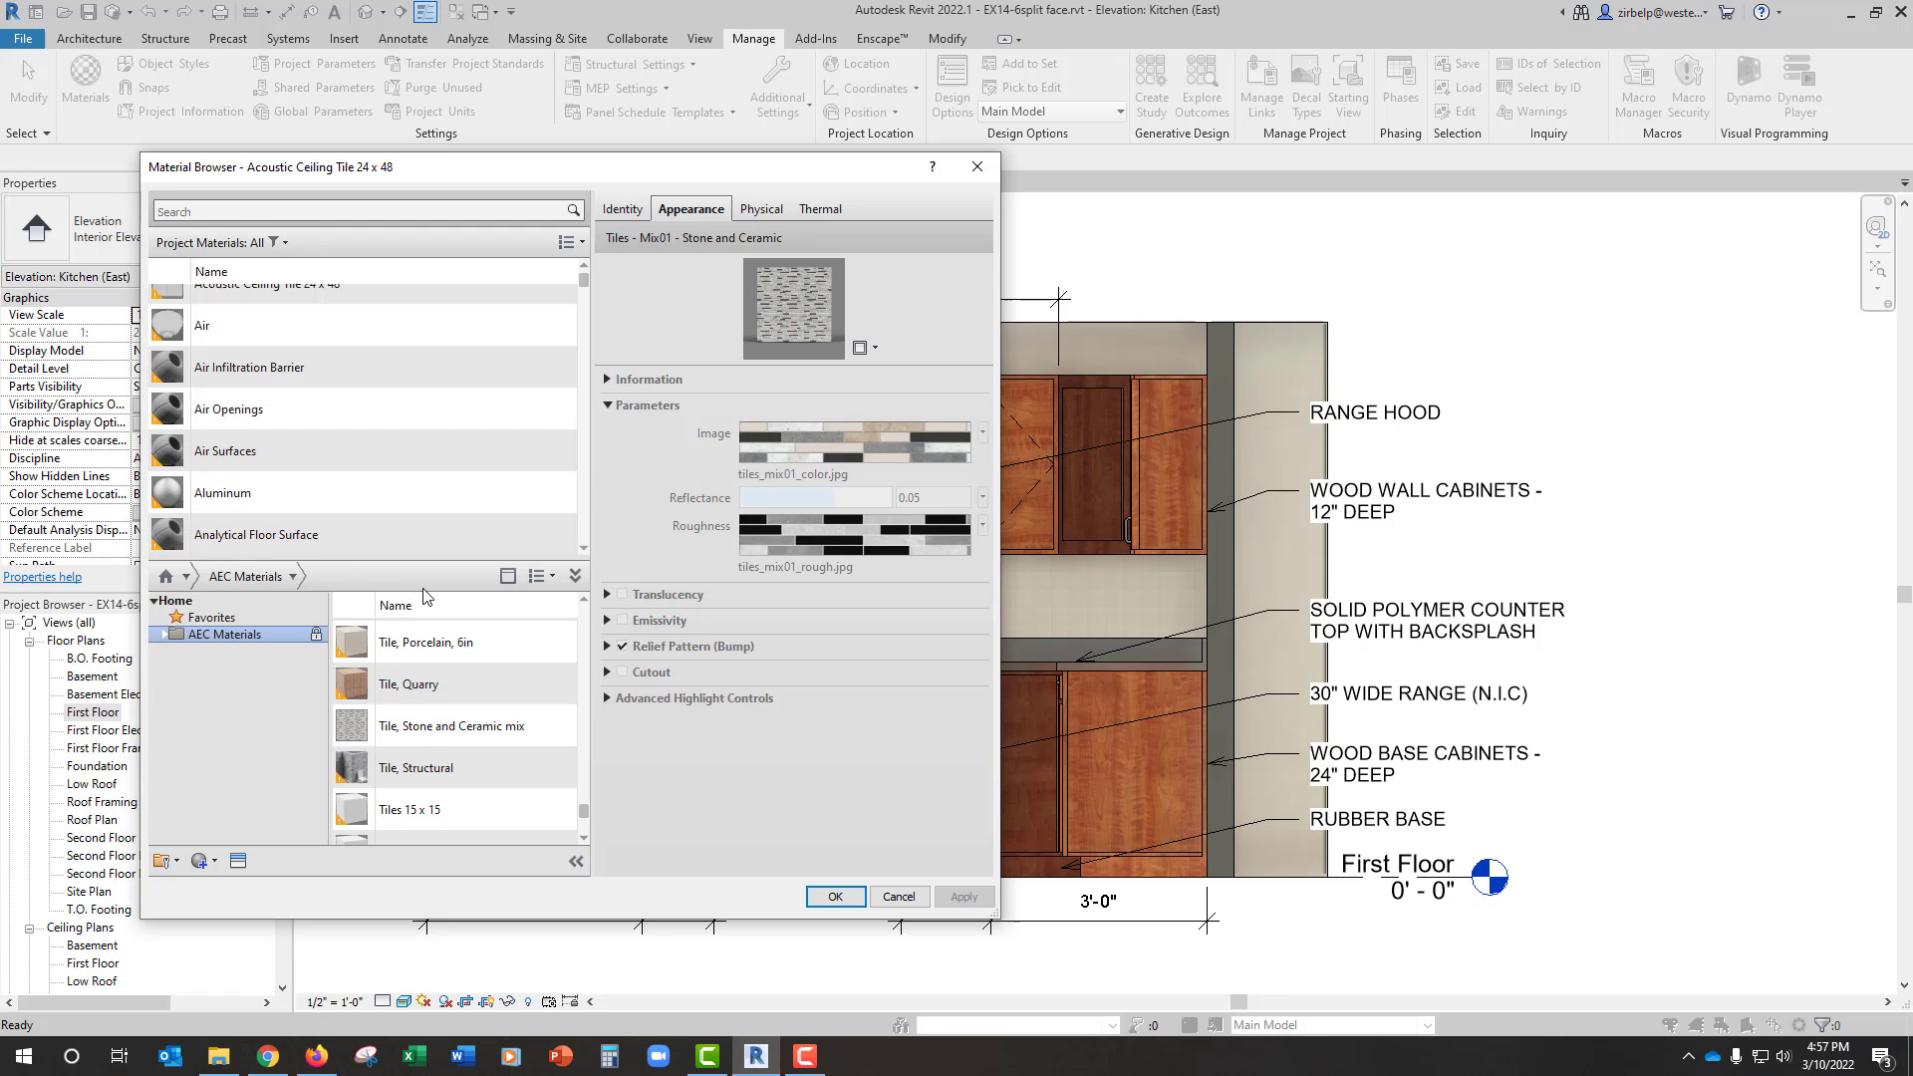
Step: Add Tile, Stone and Ceramic mix from the AEC Materials library to the project, delete Tile, Structural from the project materials, and accept the changes
click(564, 767)
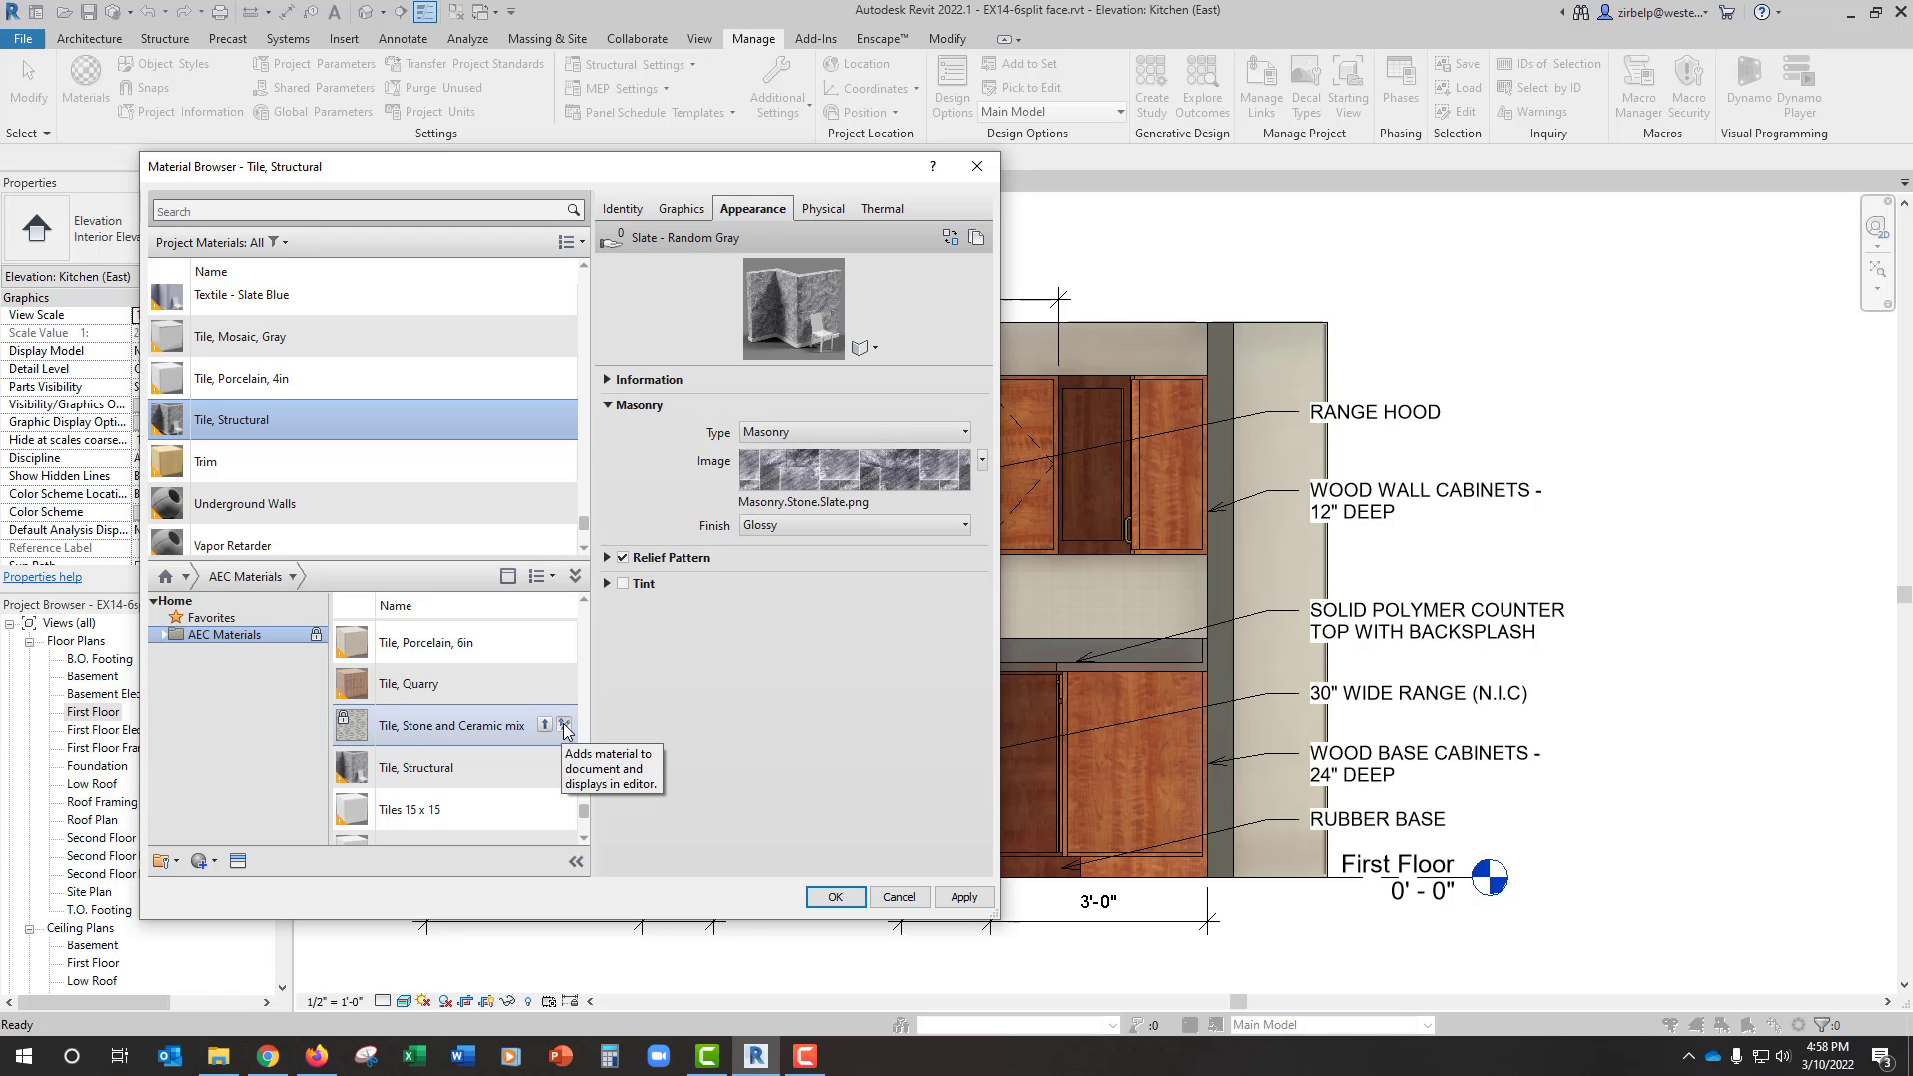
click(565, 727)
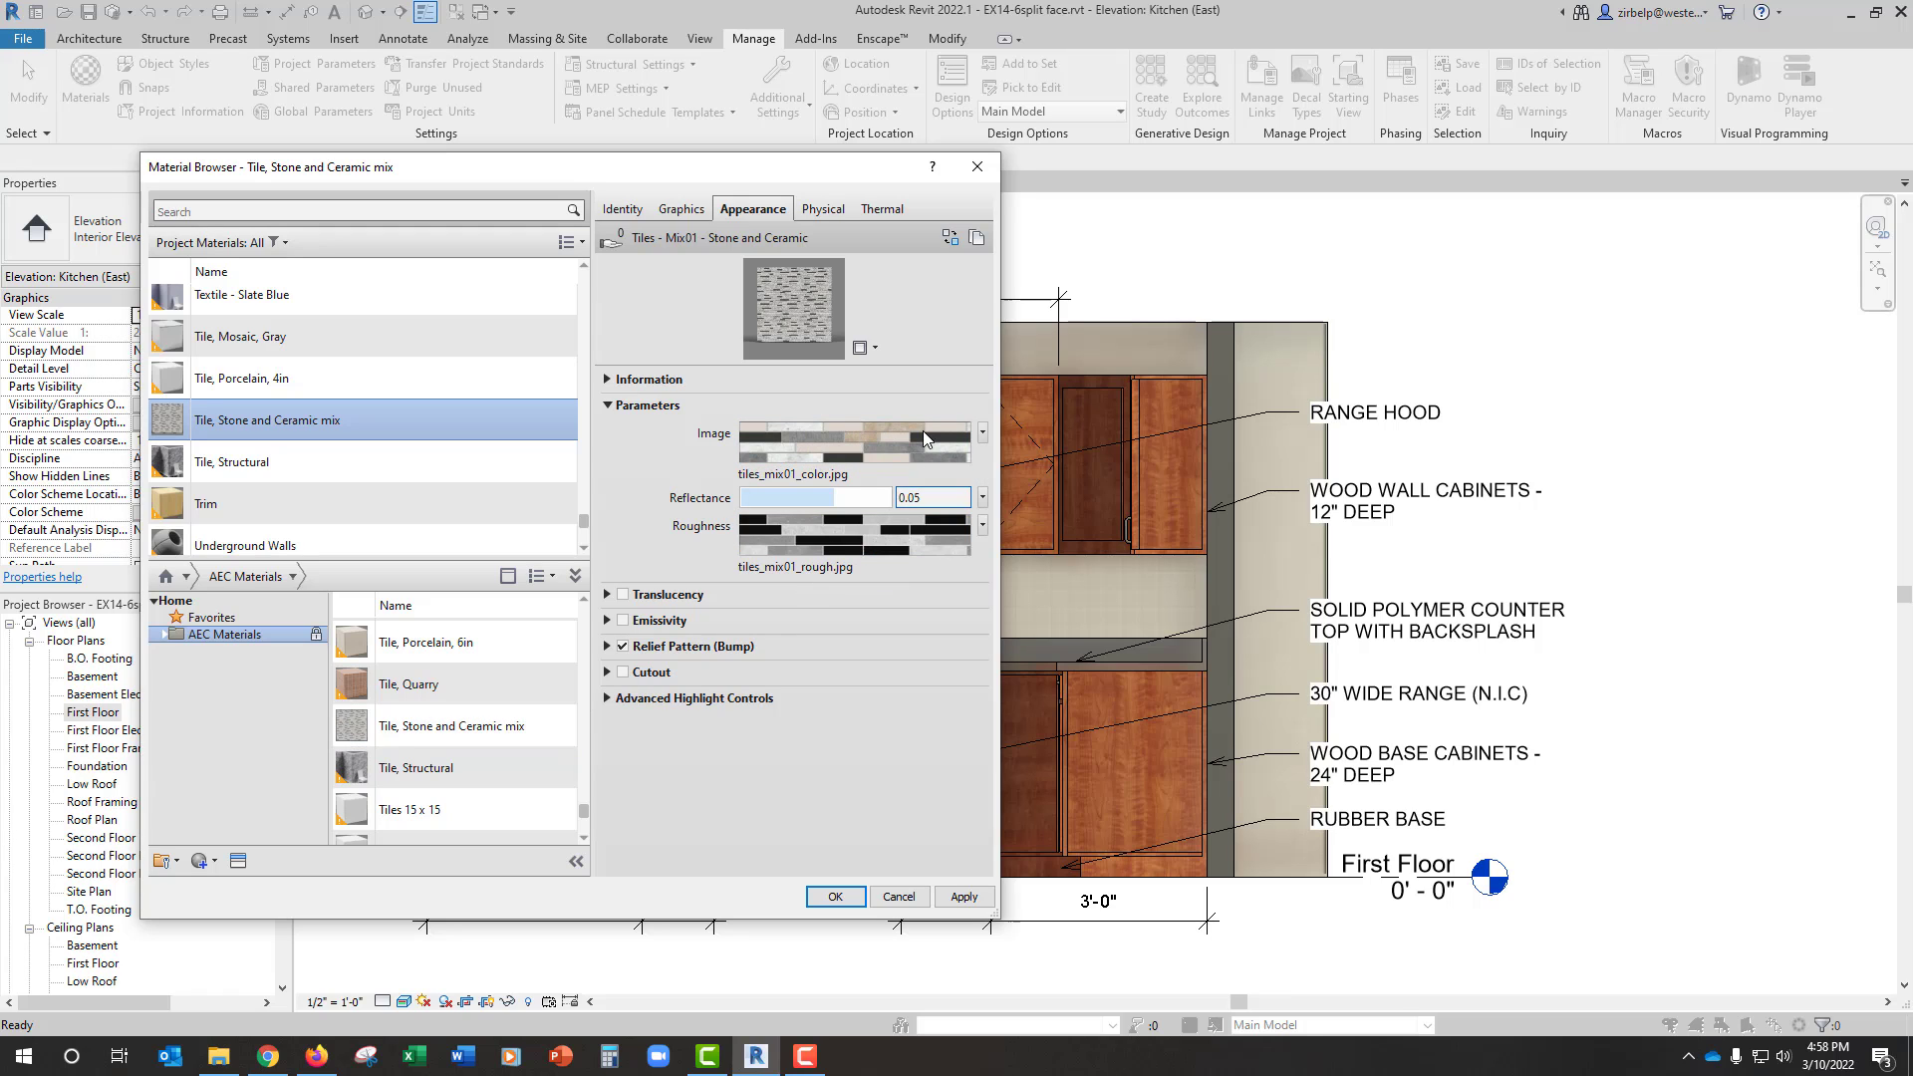
right_click(511, 461)
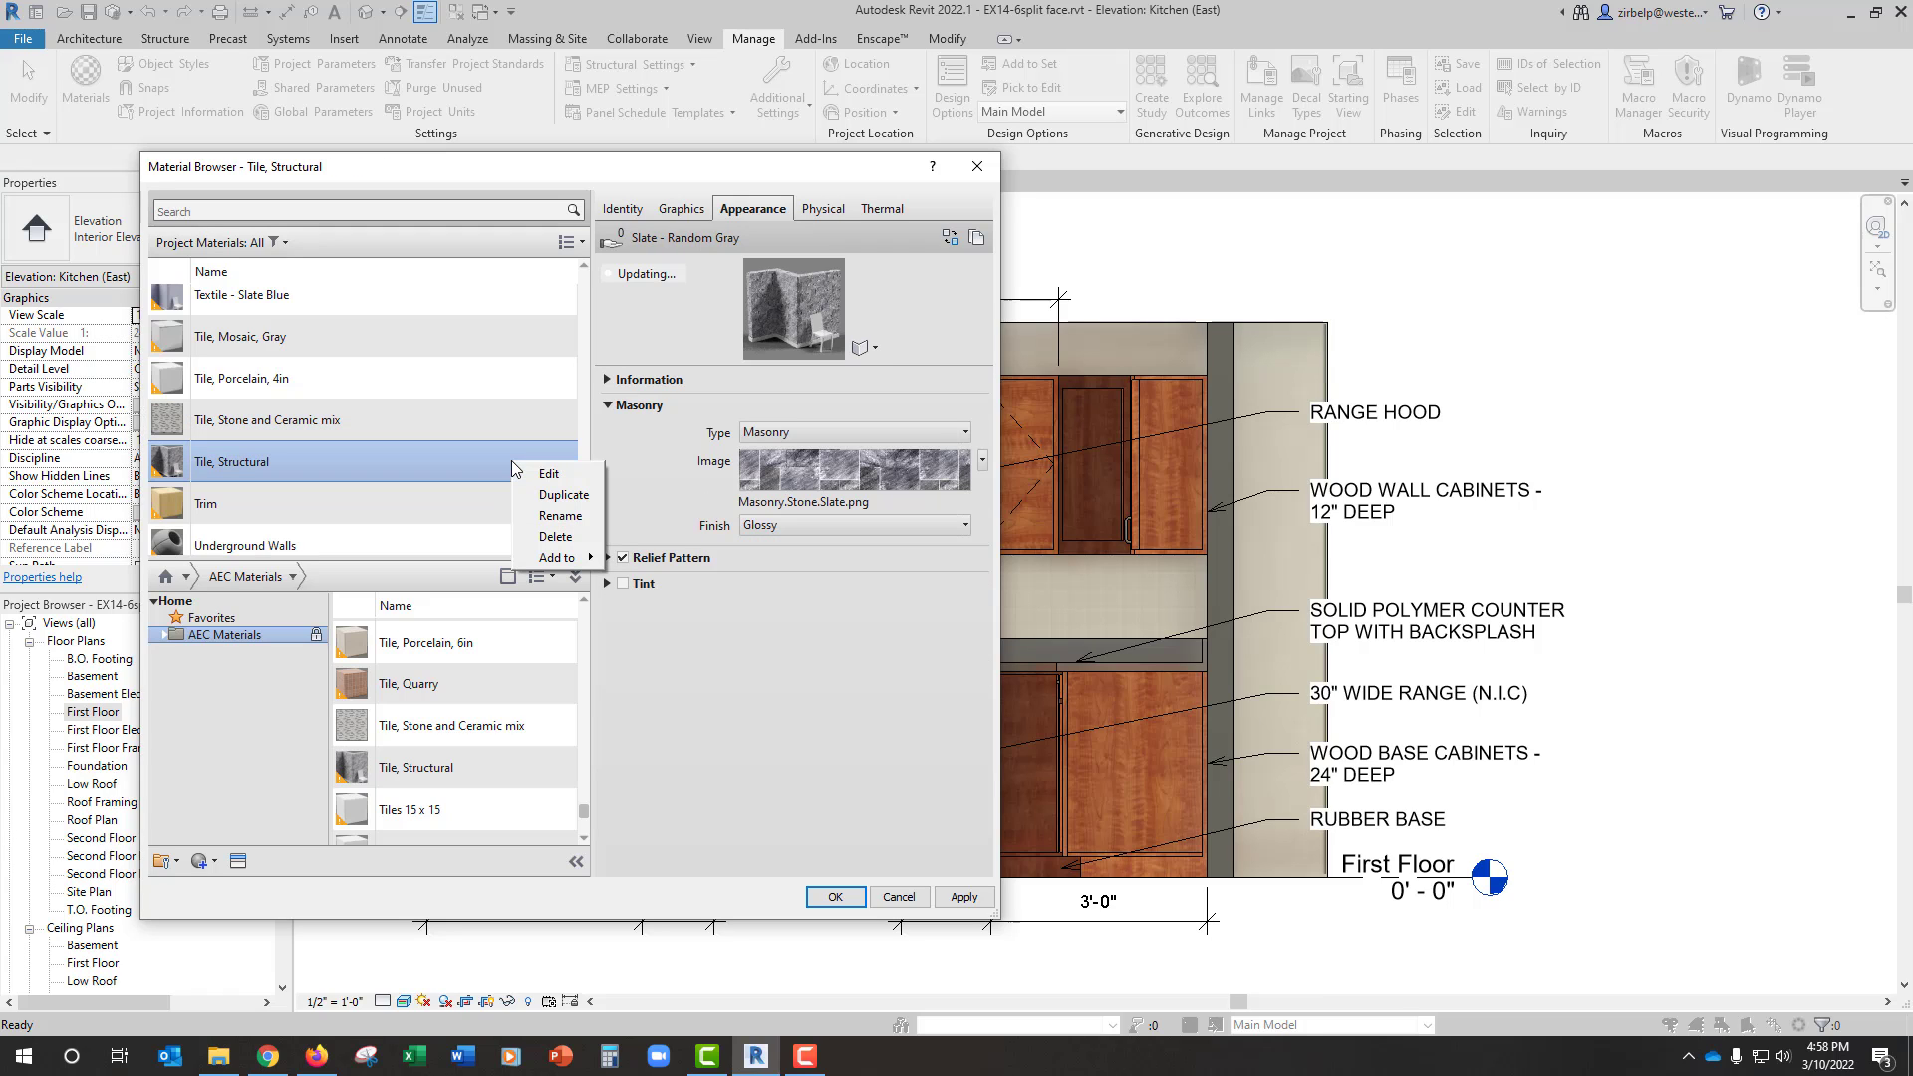
click(557, 538)
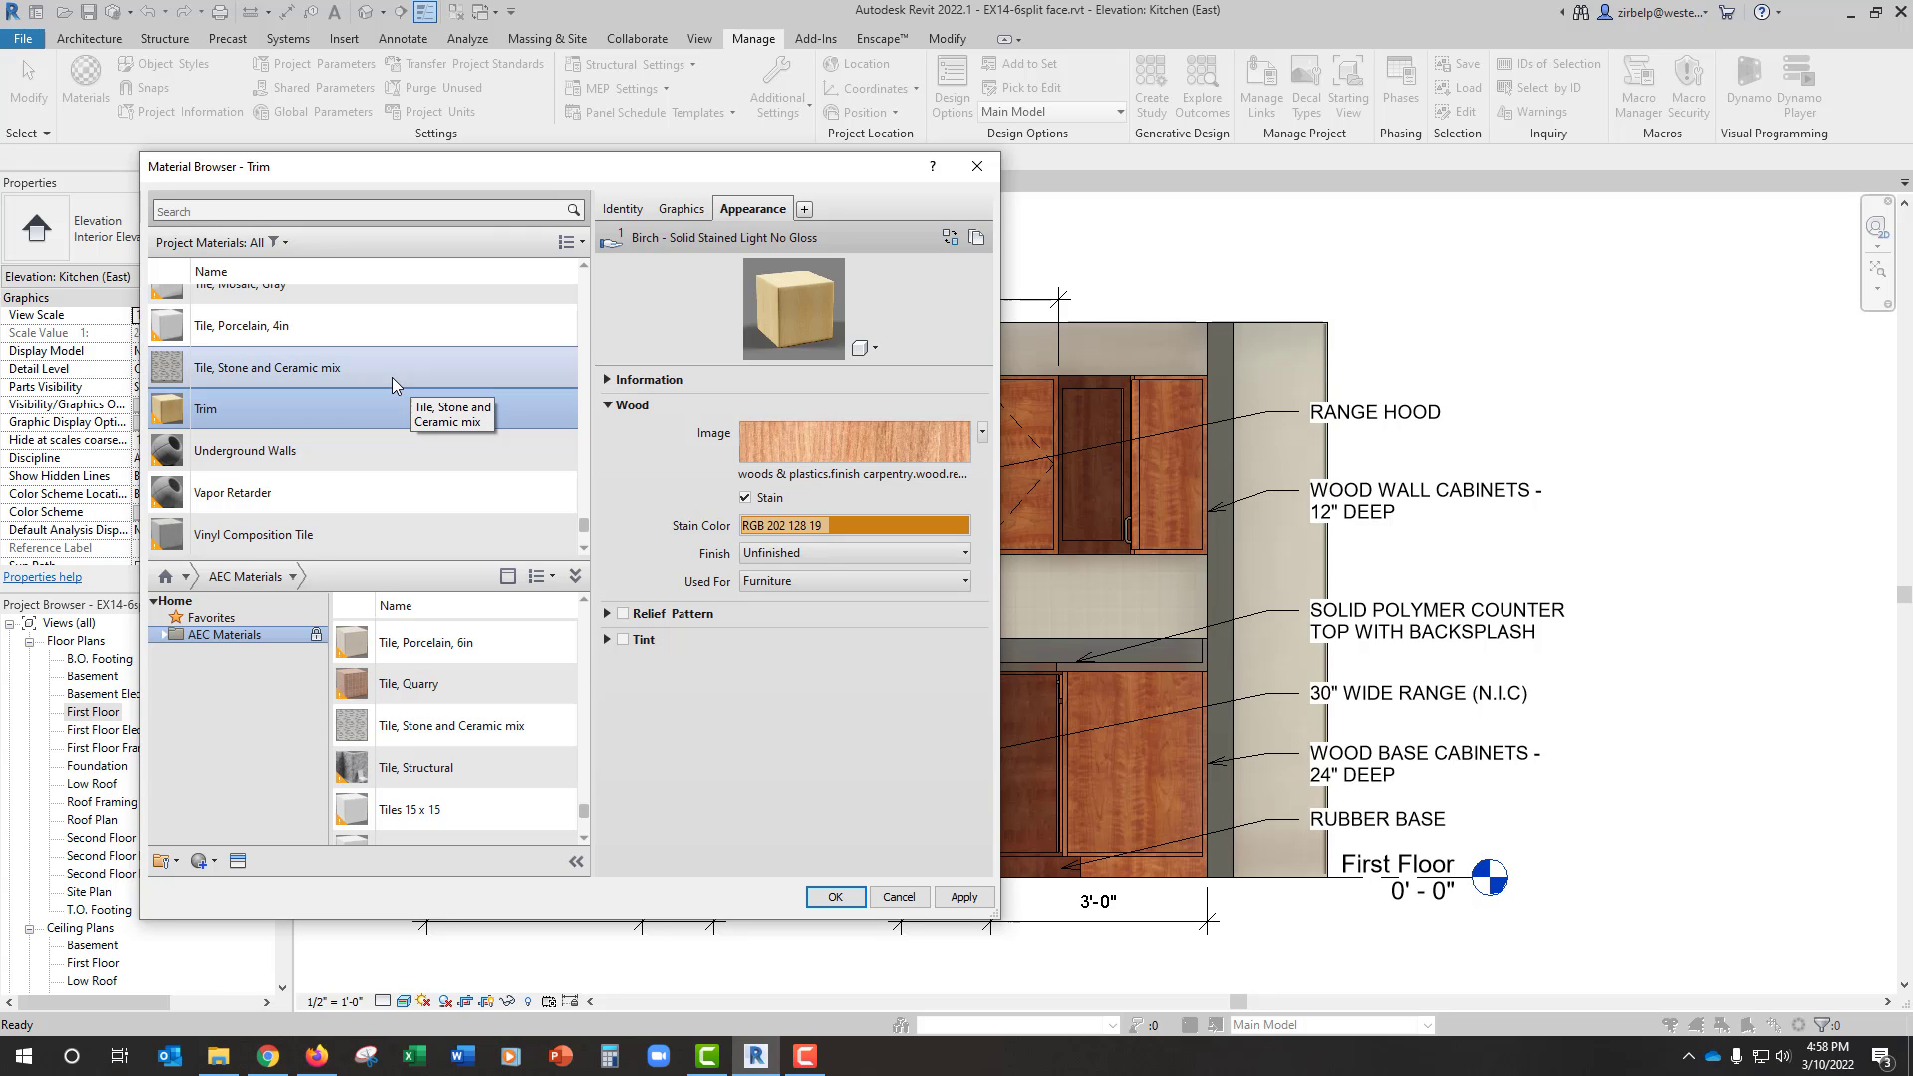
click(835, 898)
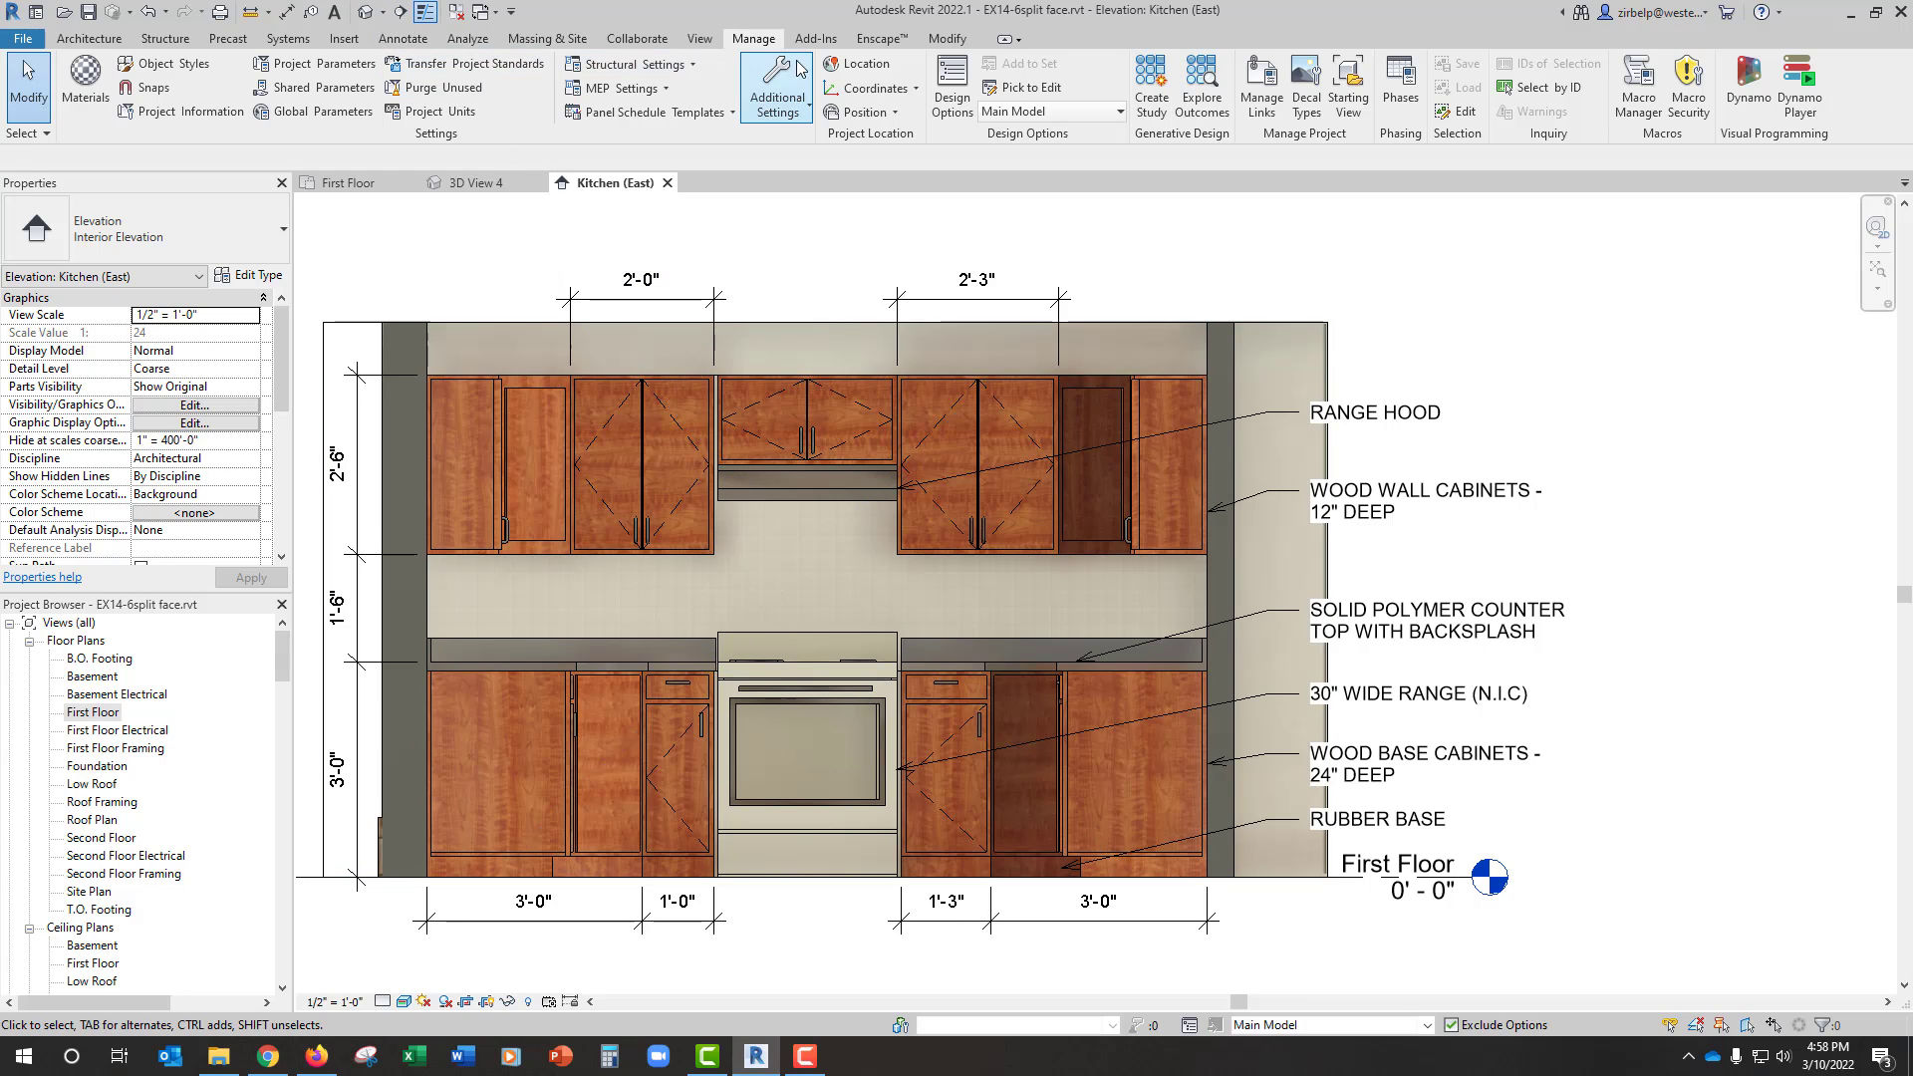
Step: Search the Paint materials for "tile" and paint the split wall region behind the range with Tile, Stone and Ceramic mix
click(950, 40)
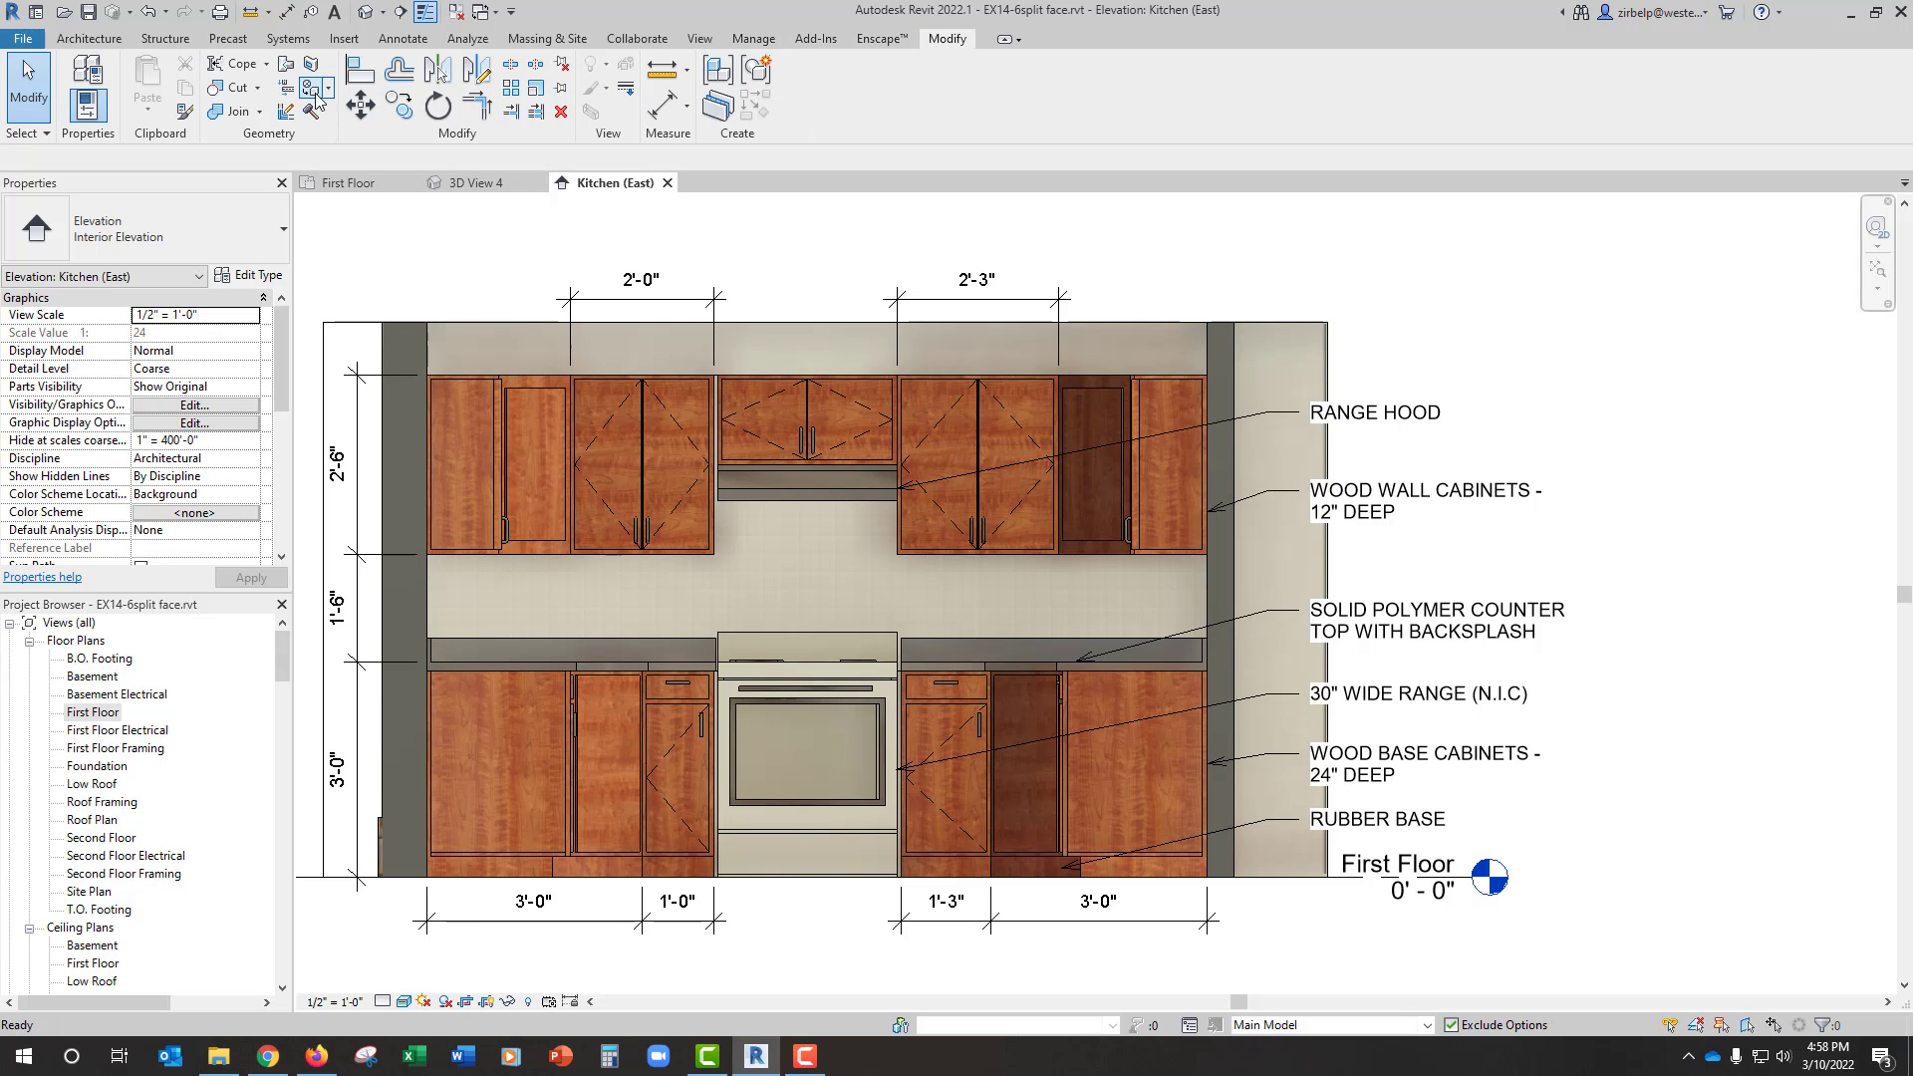
click(315, 92)
click(64, 59)
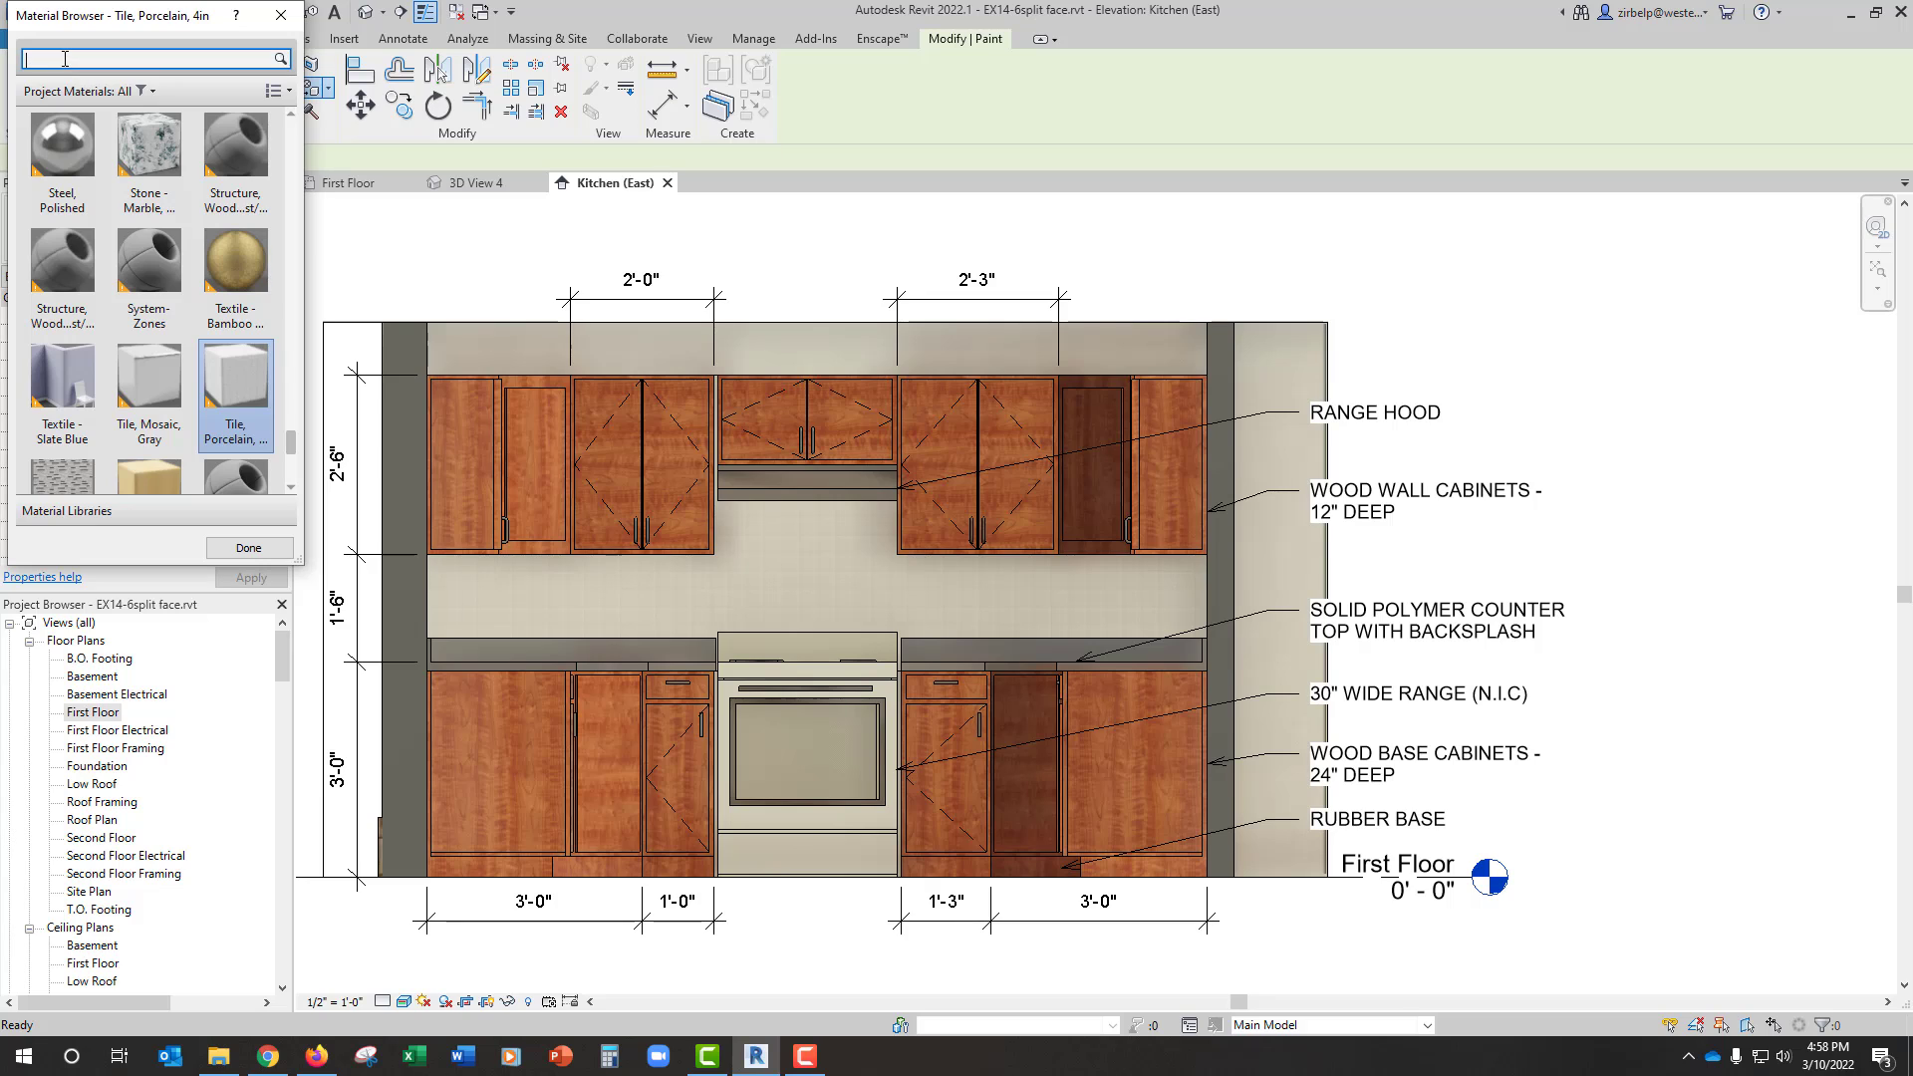
text(tile)
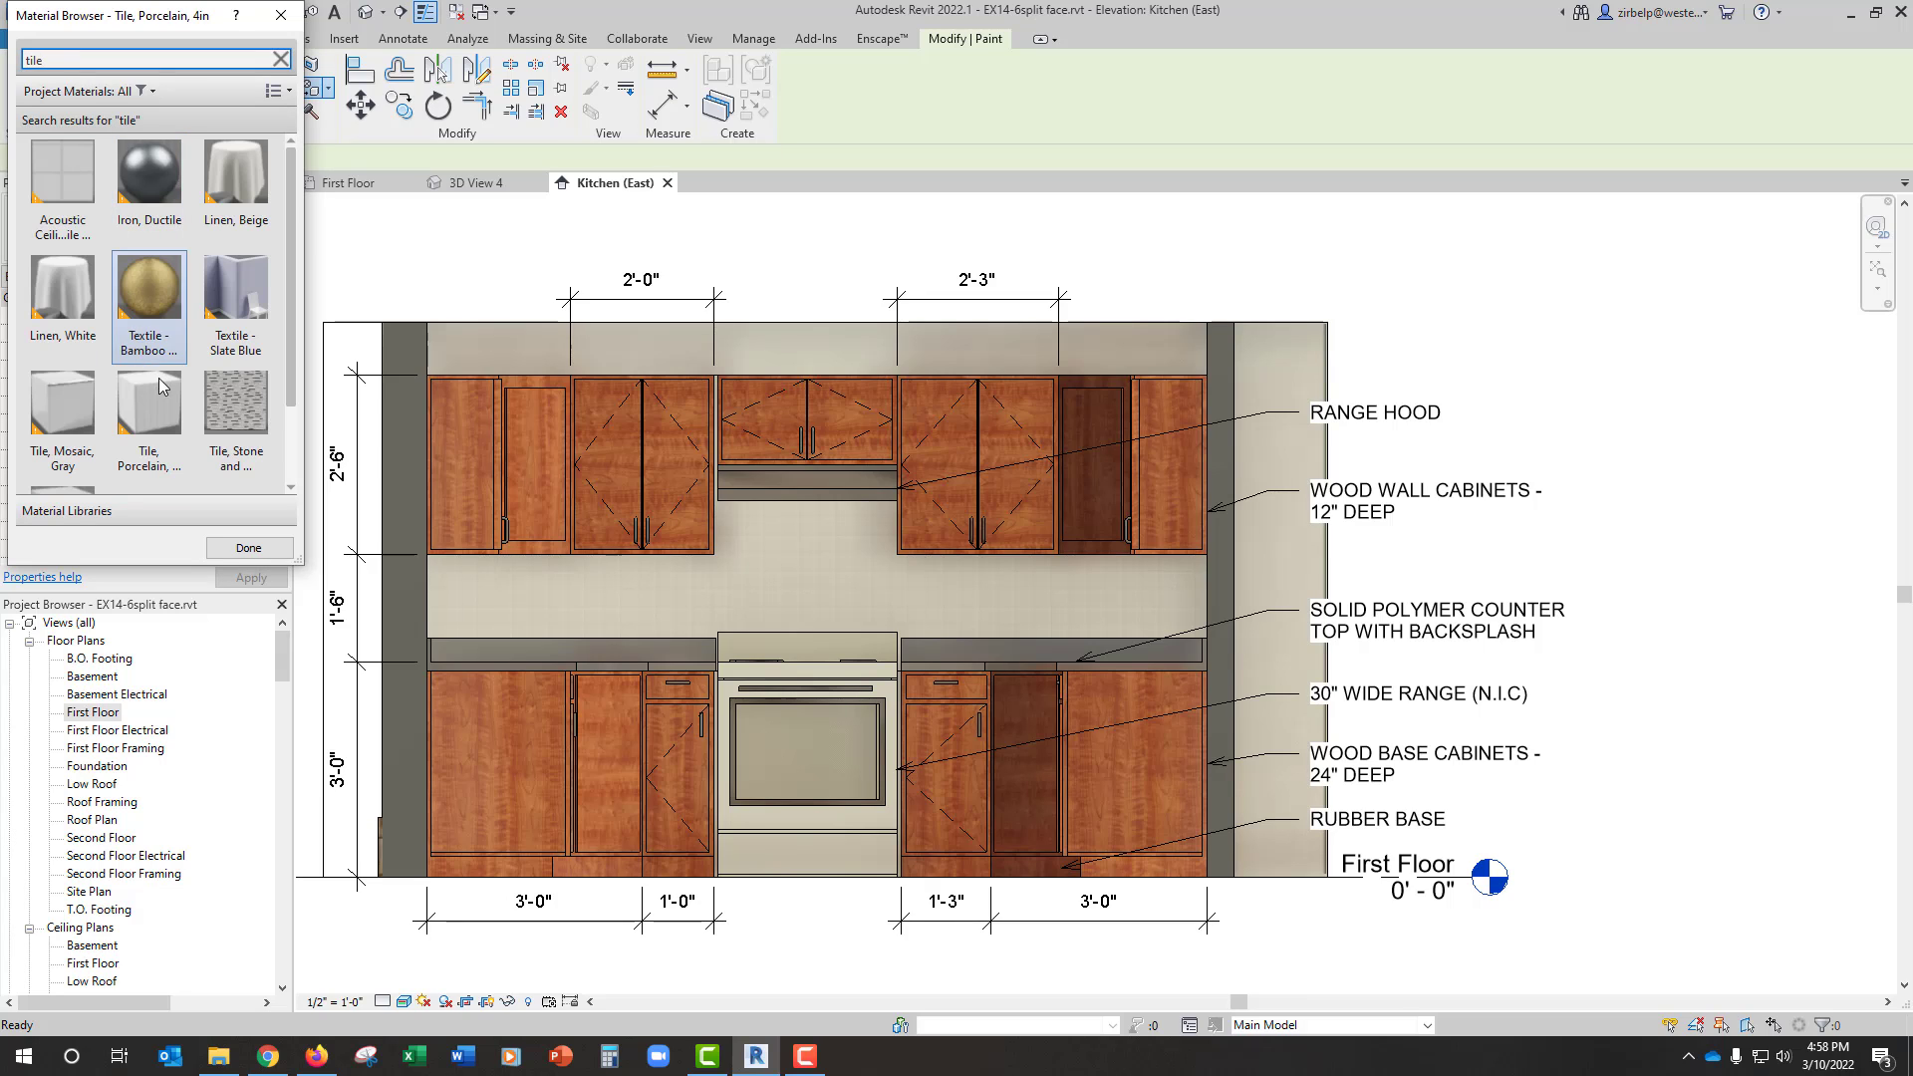
click(236, 404)
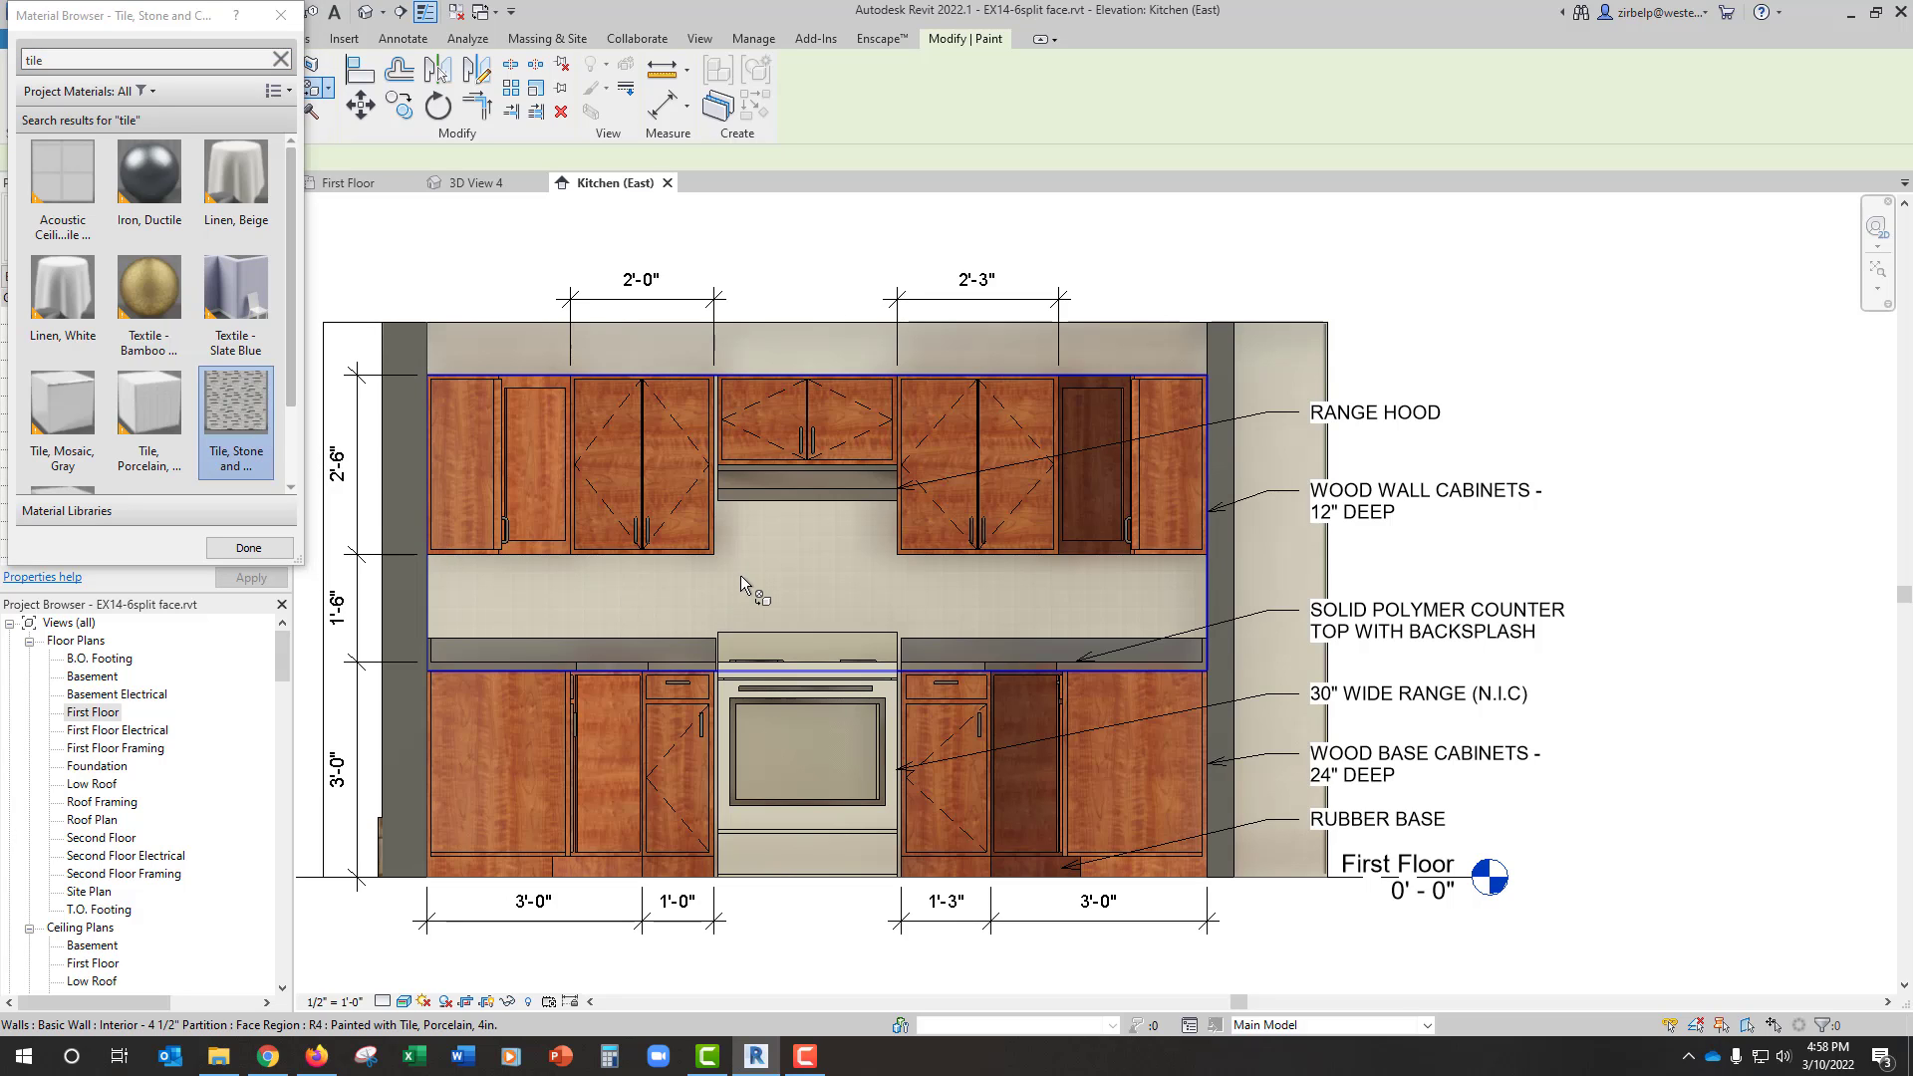
click(775, 592)
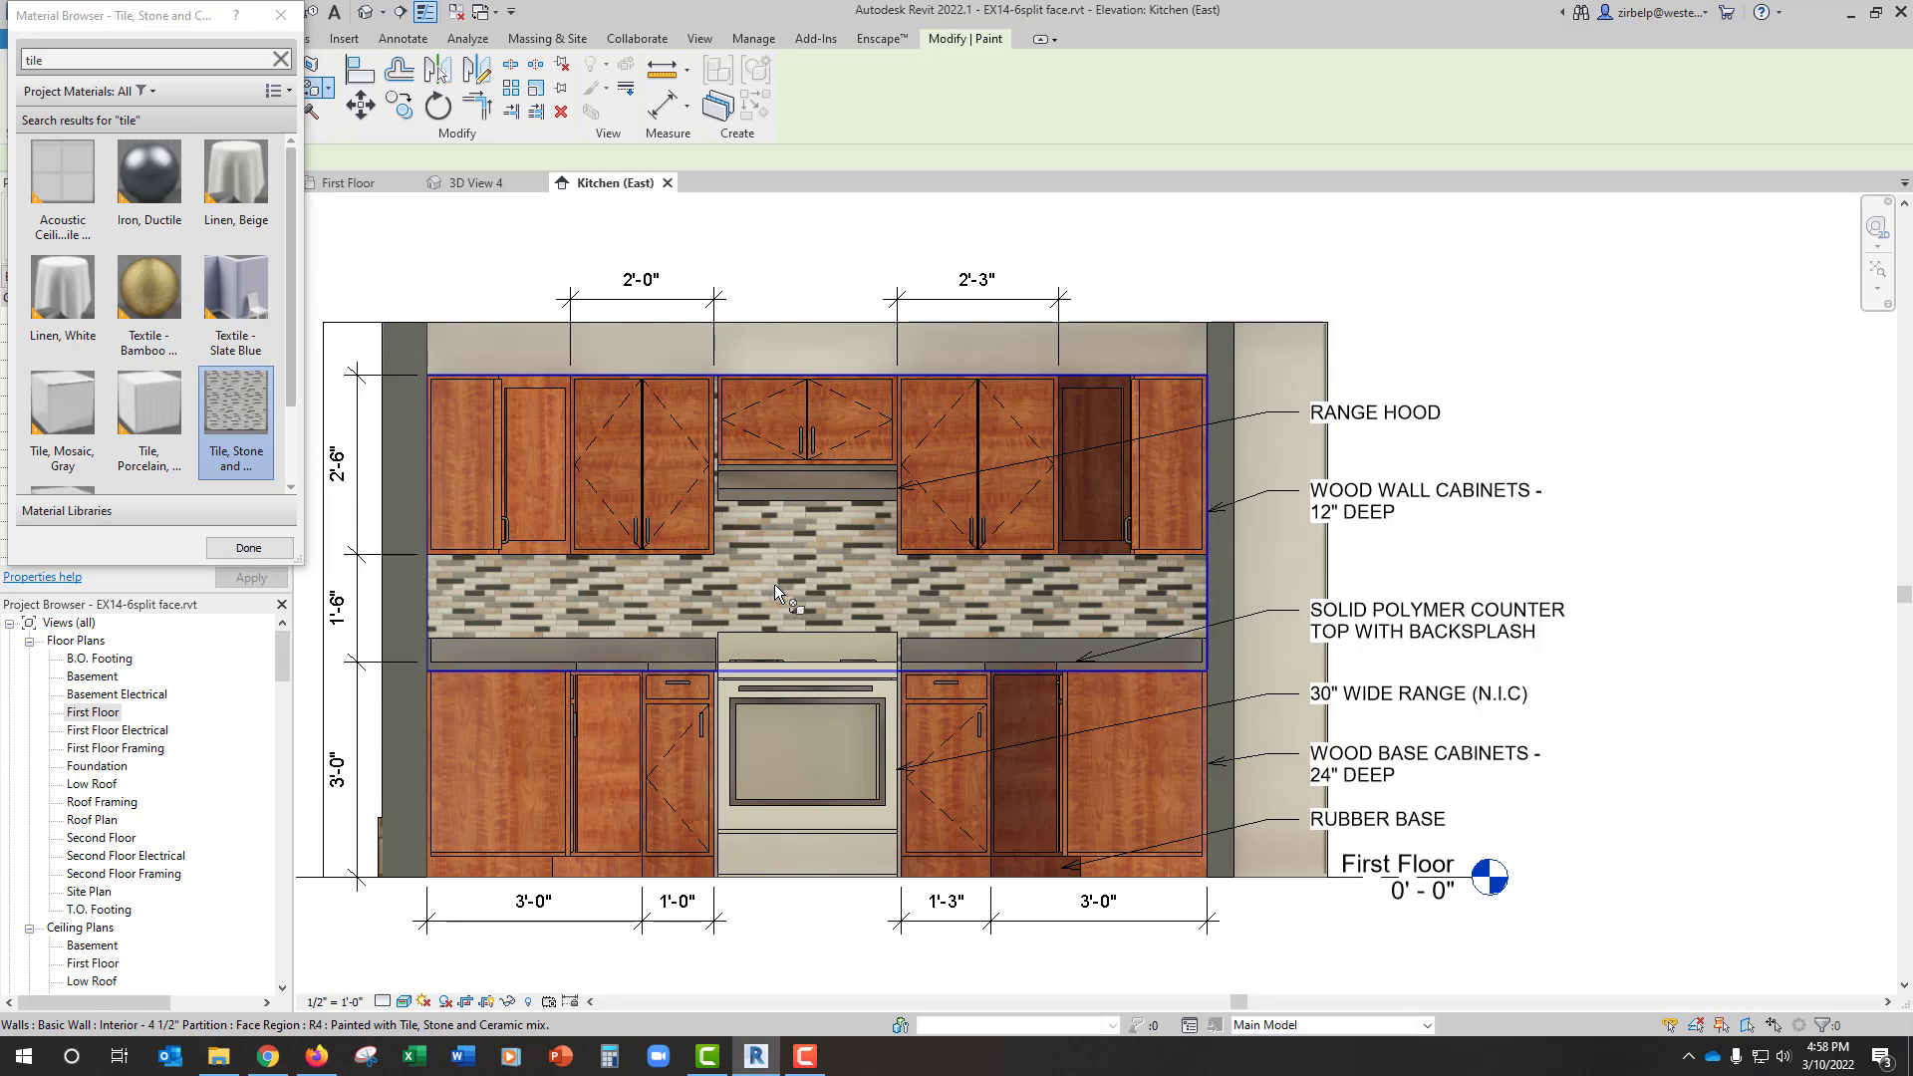
click(249, 548)
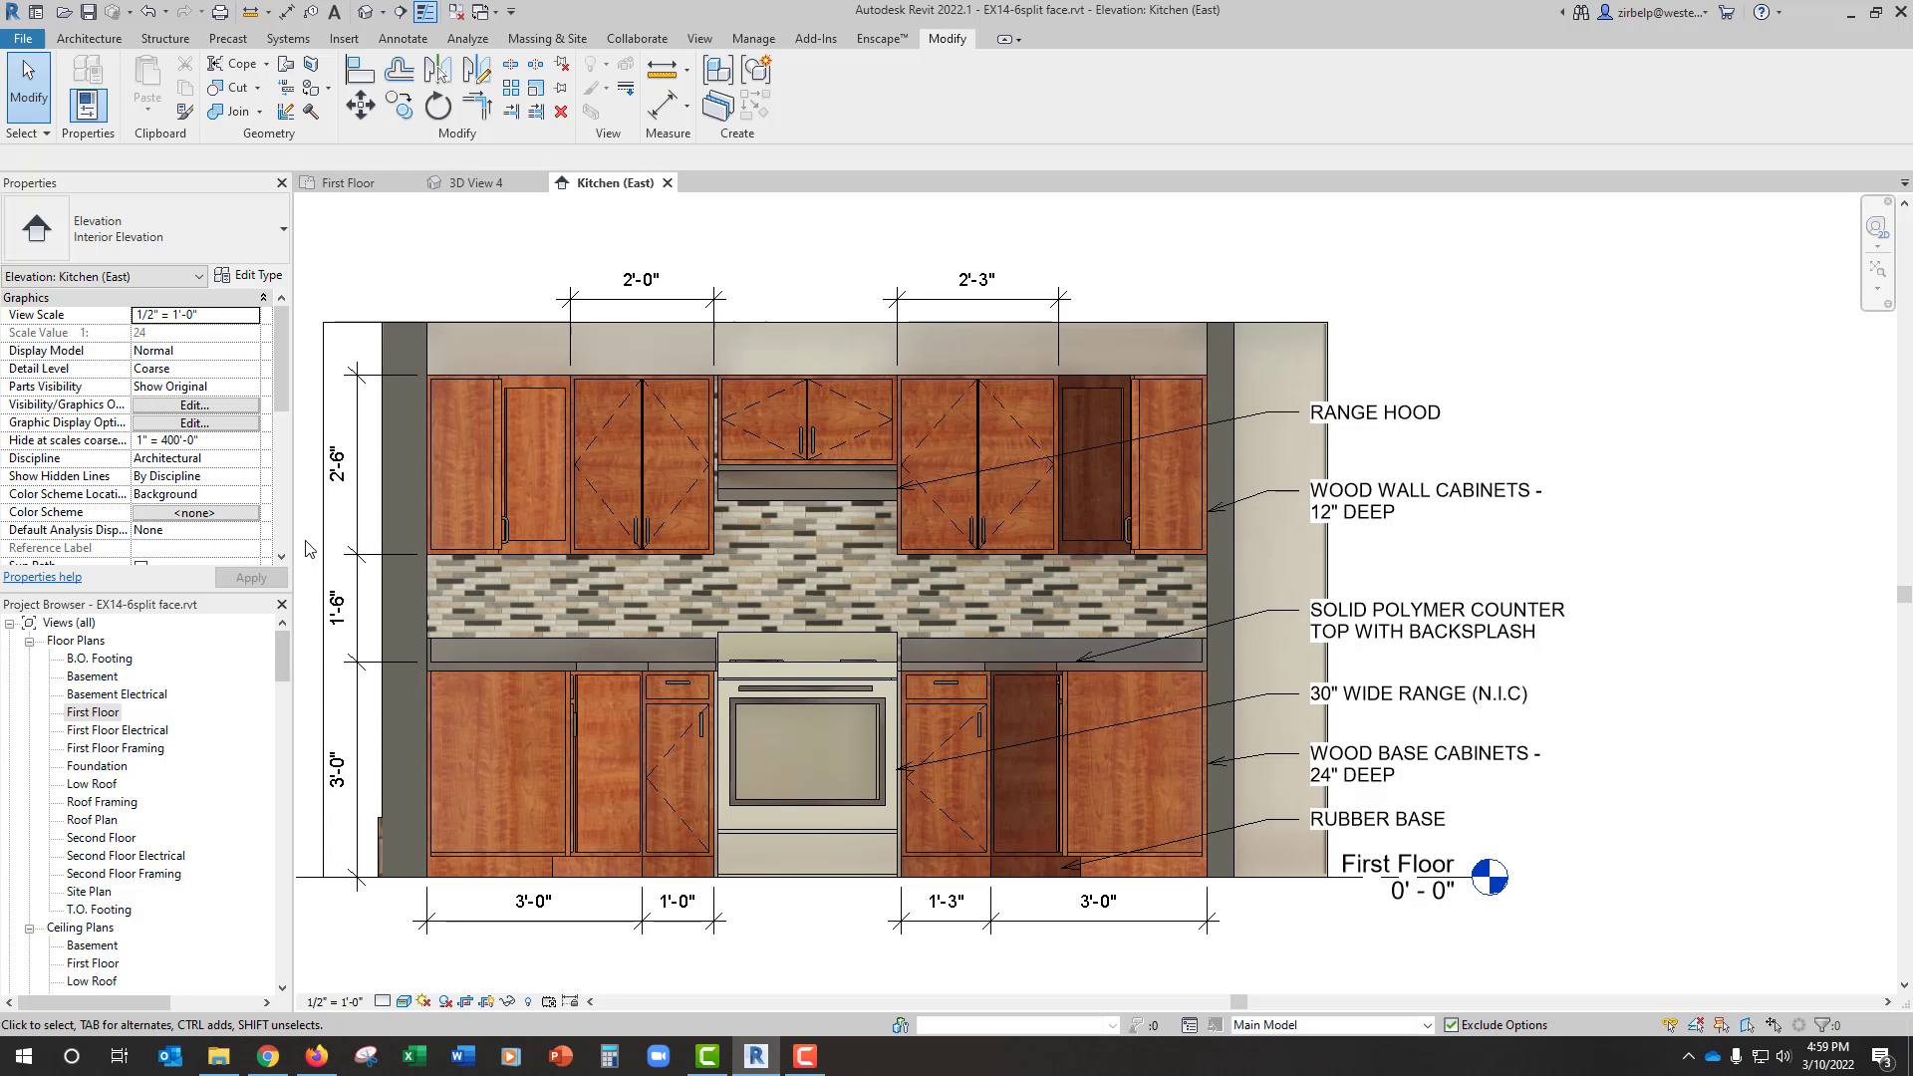
Step: Open the Interior Kitchen Rendering 3D view and set its visual style to Realistic
drag(279, 661, 275, 701)
click(184, 857)
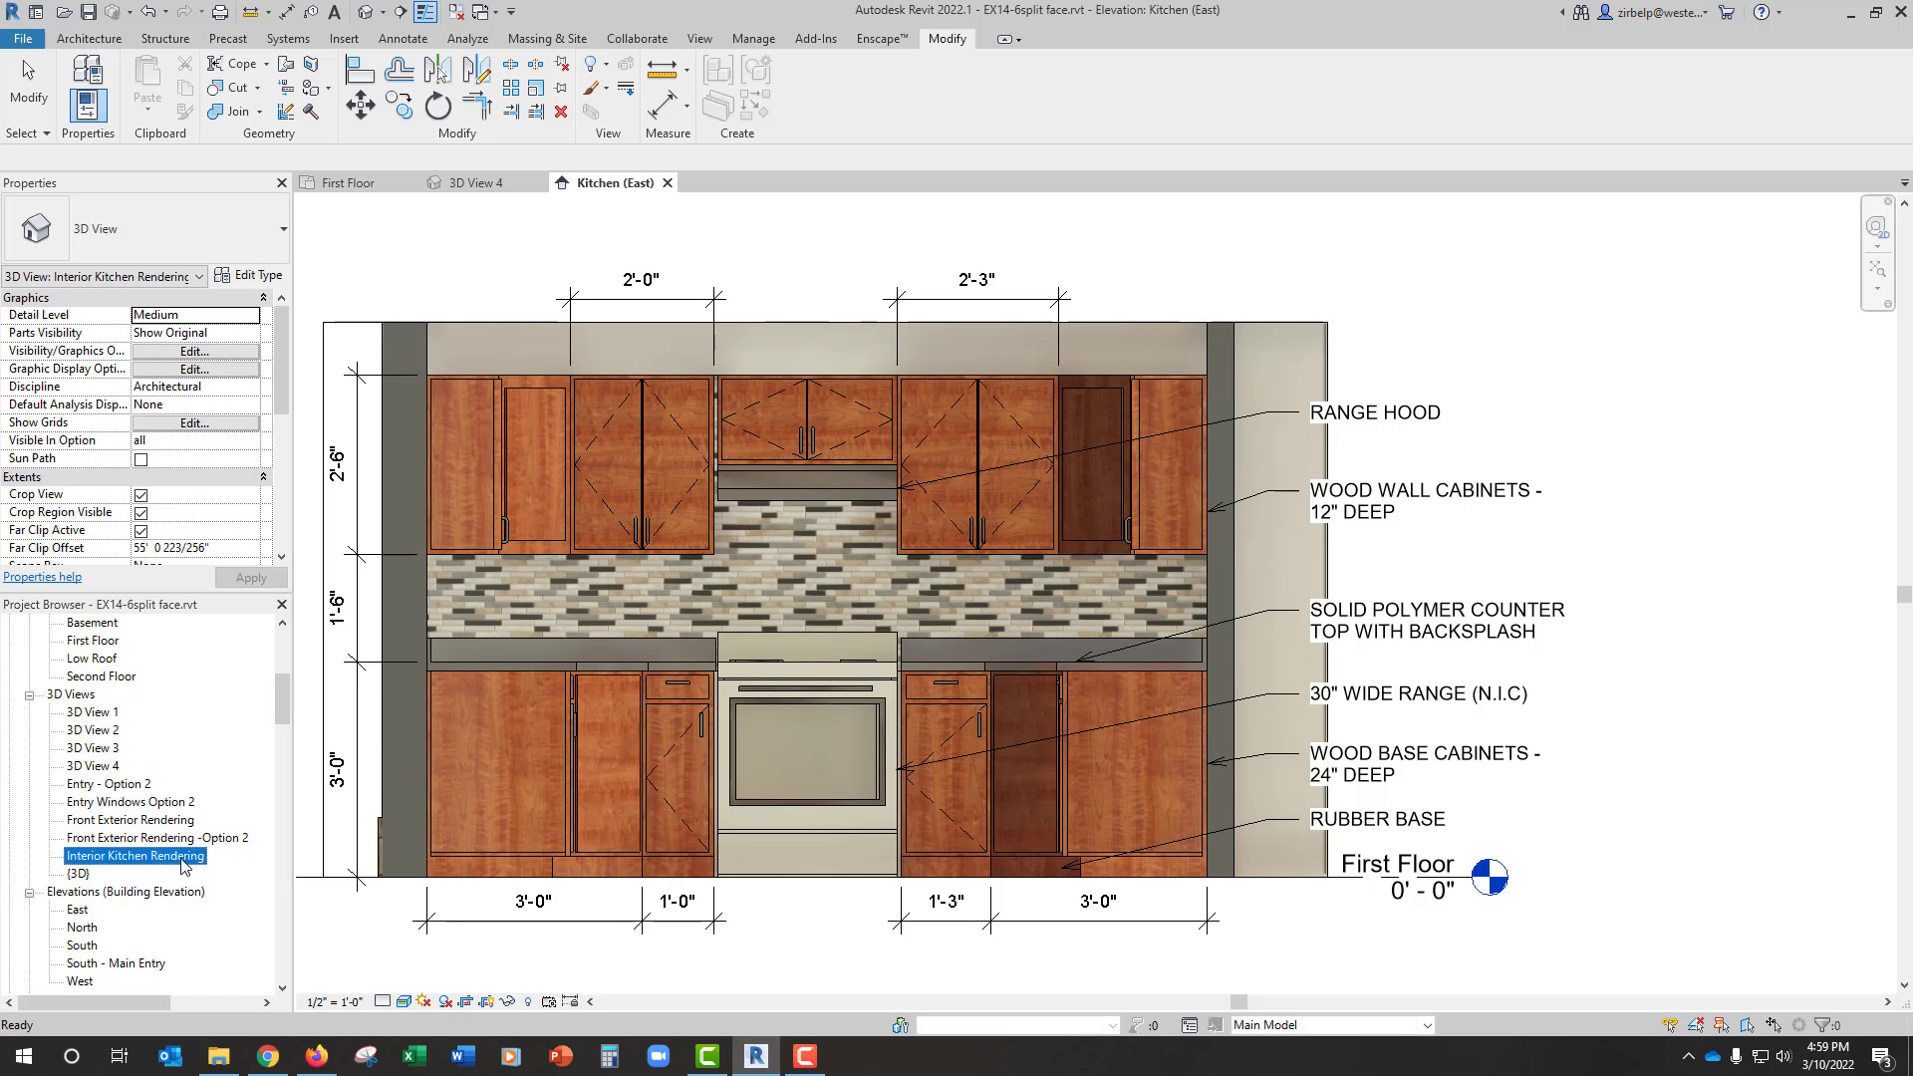
double_click(183, 859)
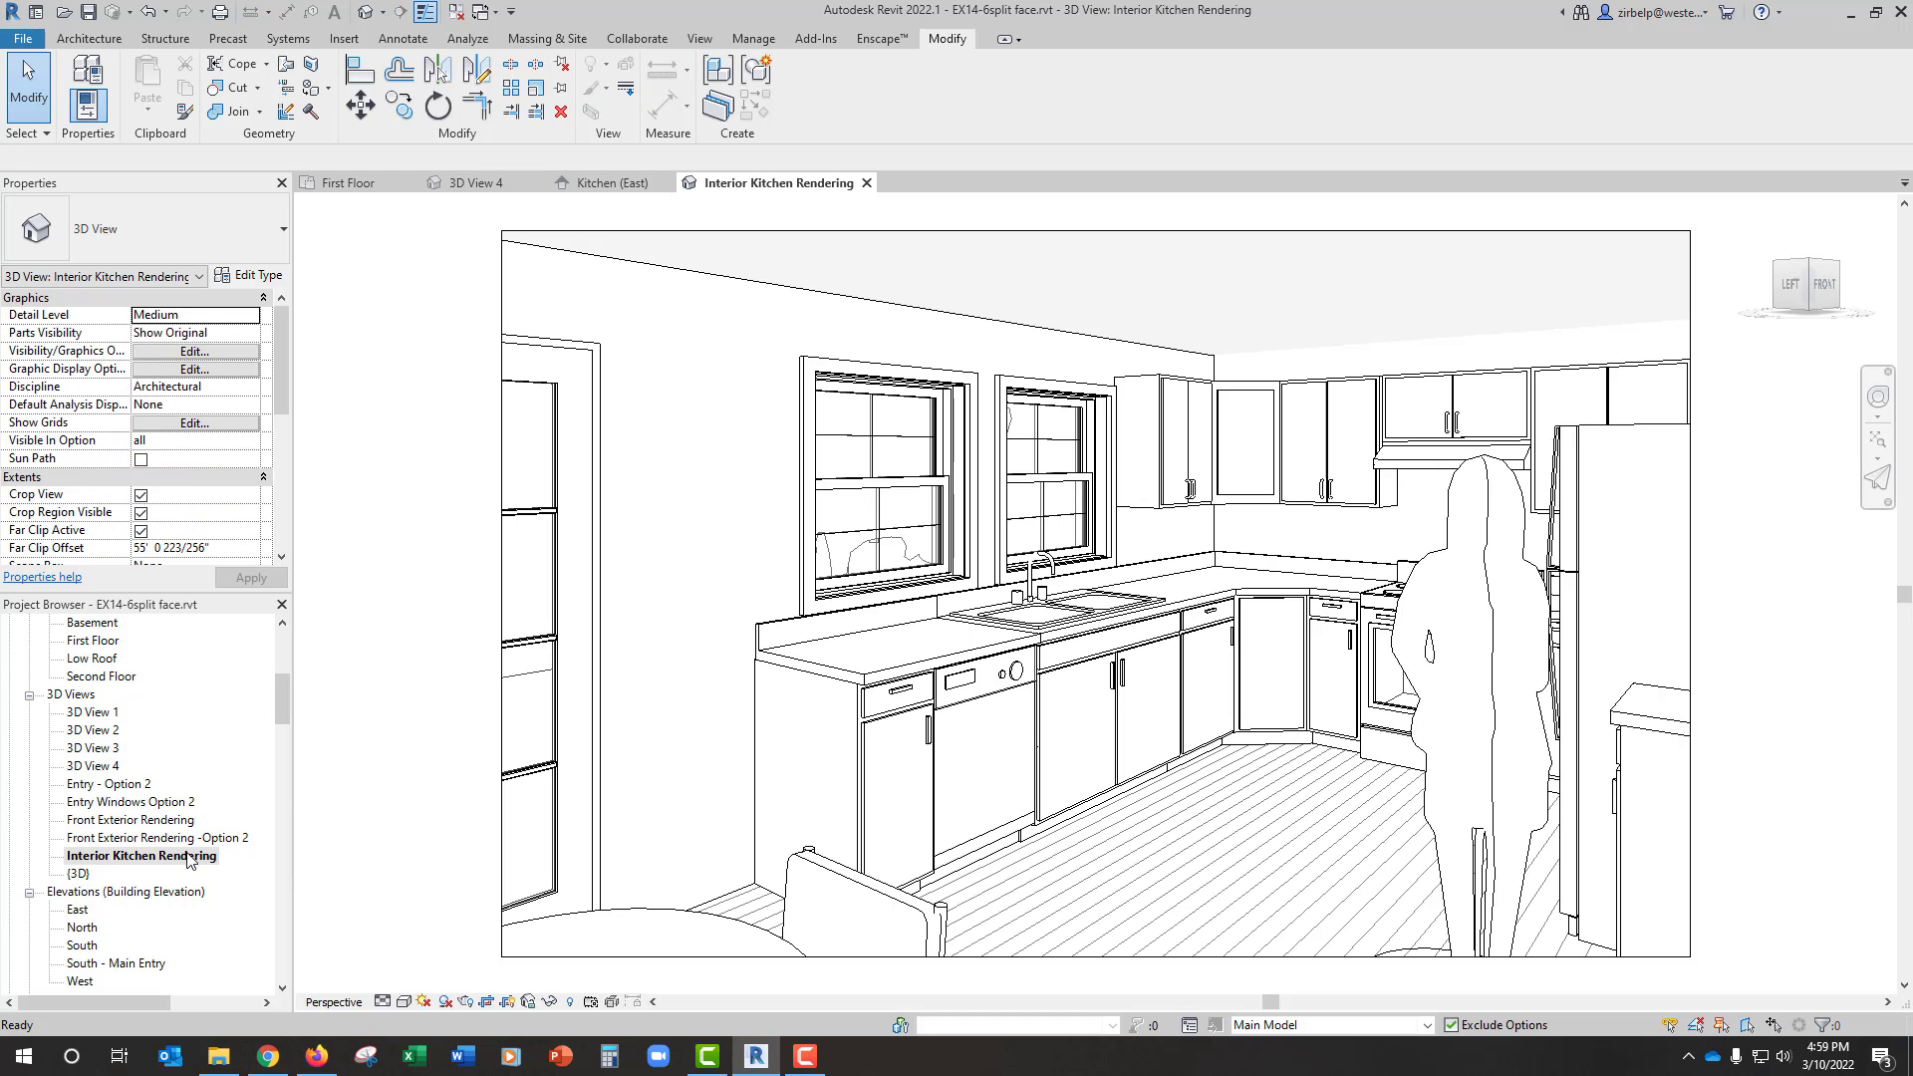
click(404, 1004)
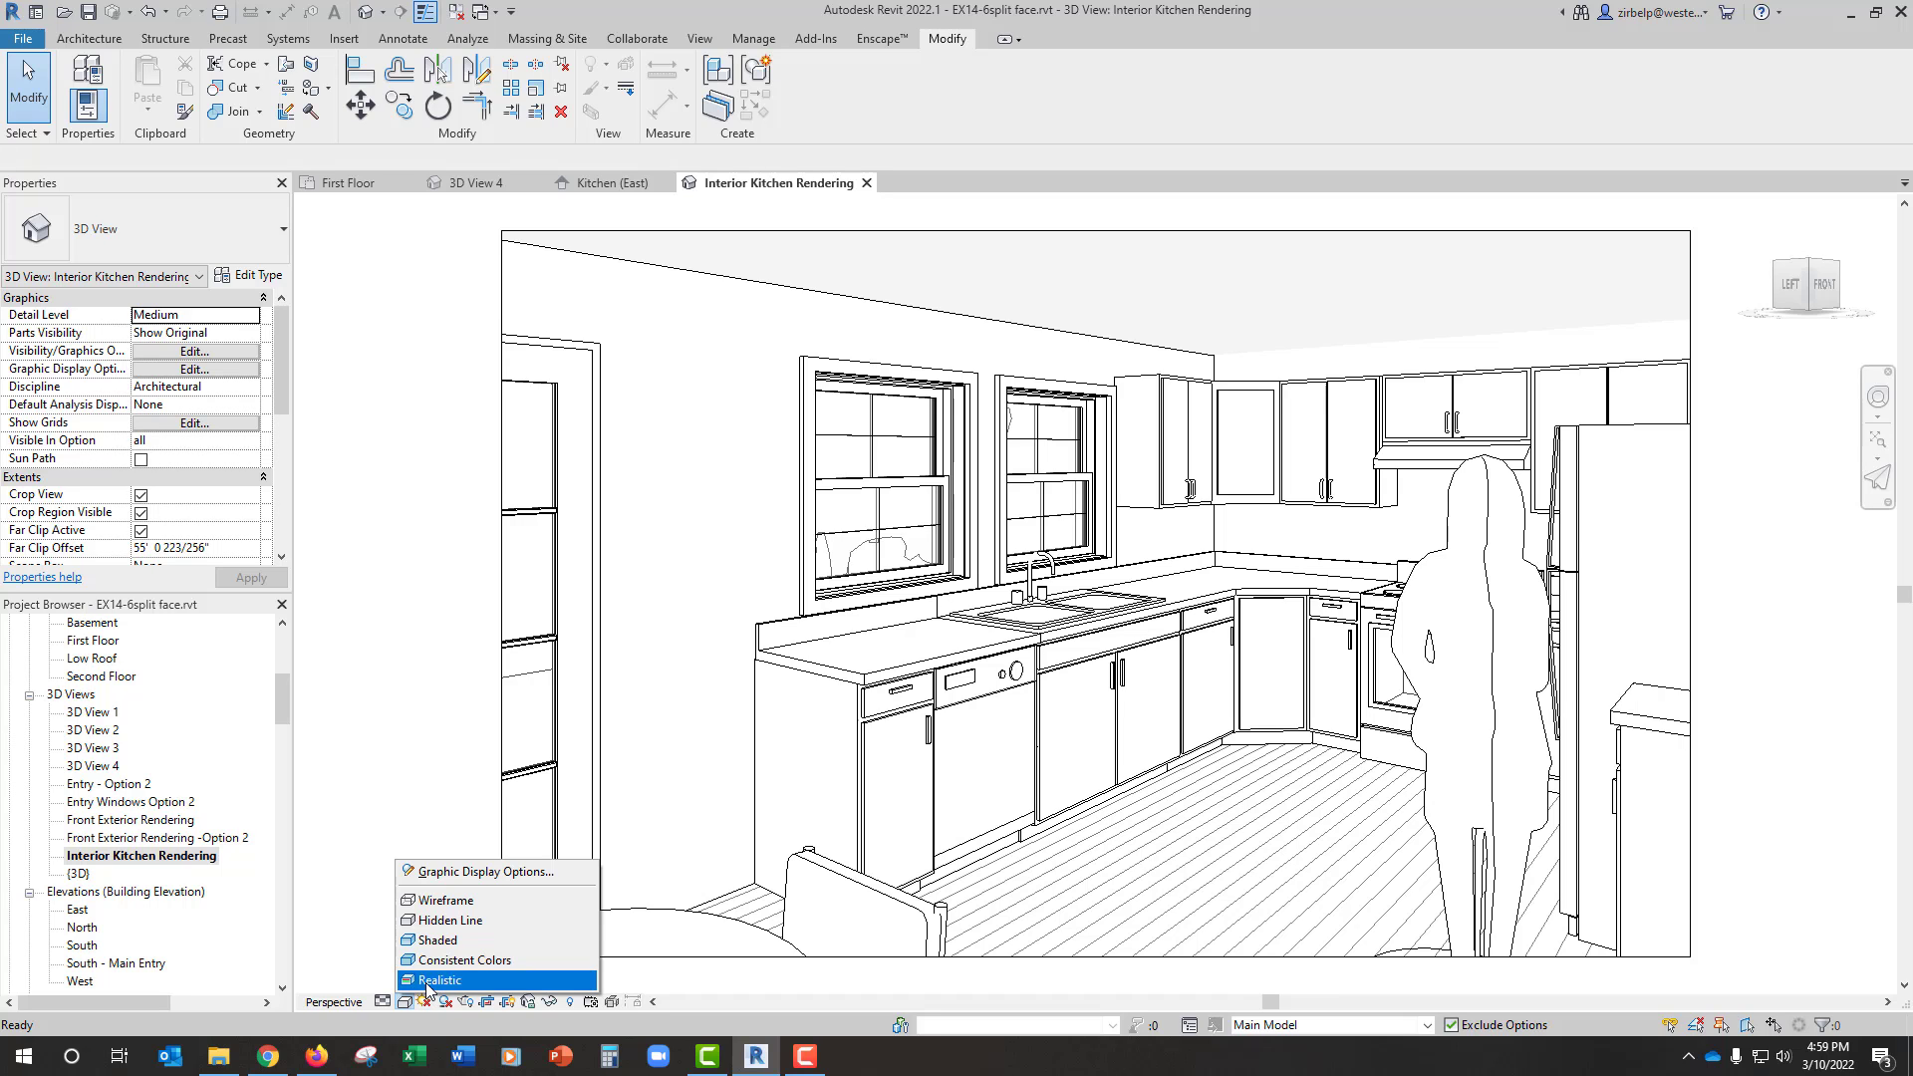
click(427, 983)
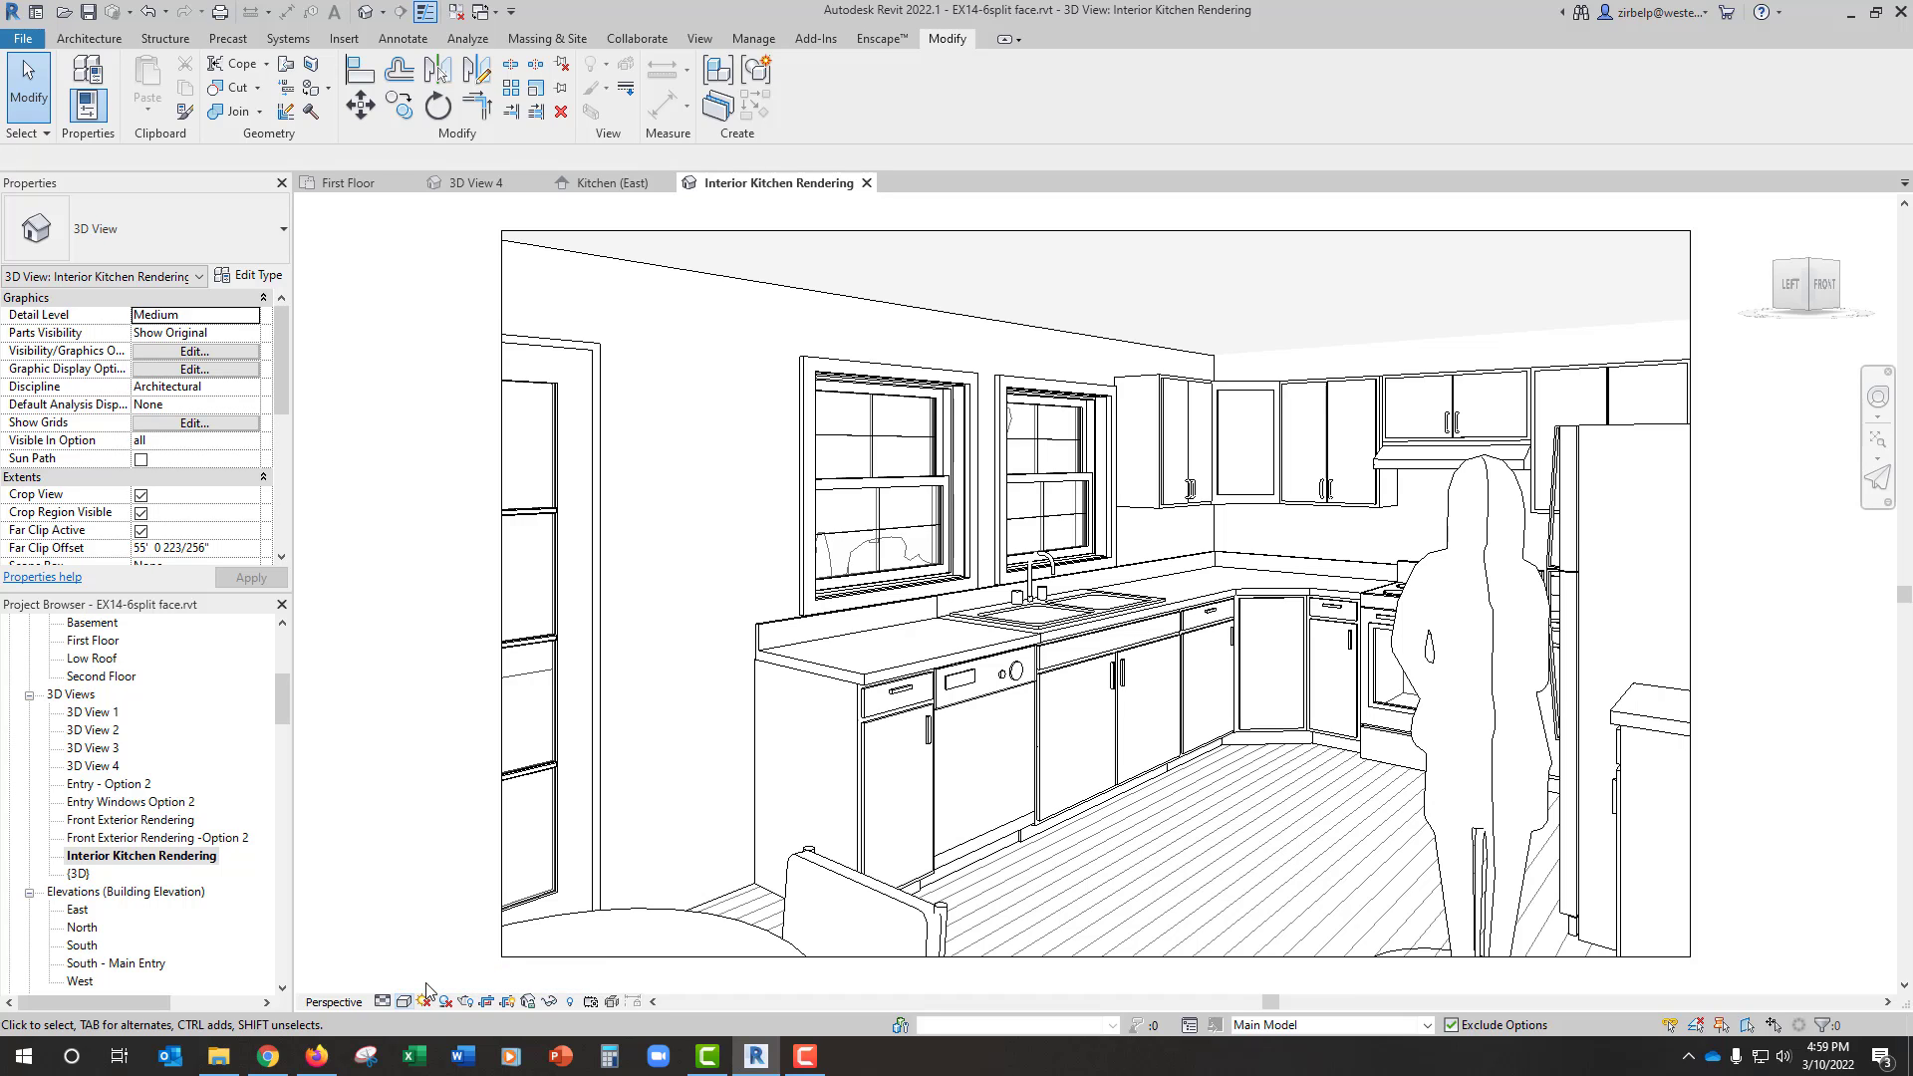